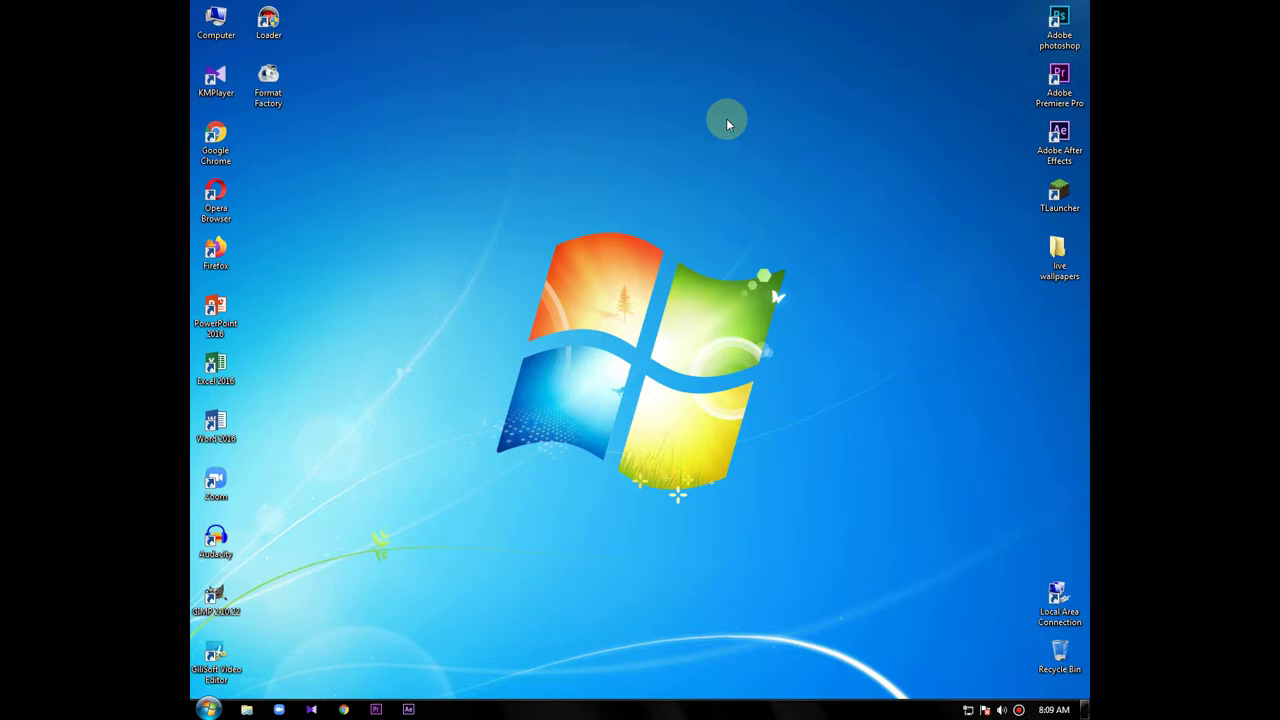
Hide all desktop icons
right_click(613, 281)
mouse_move(669, 291)
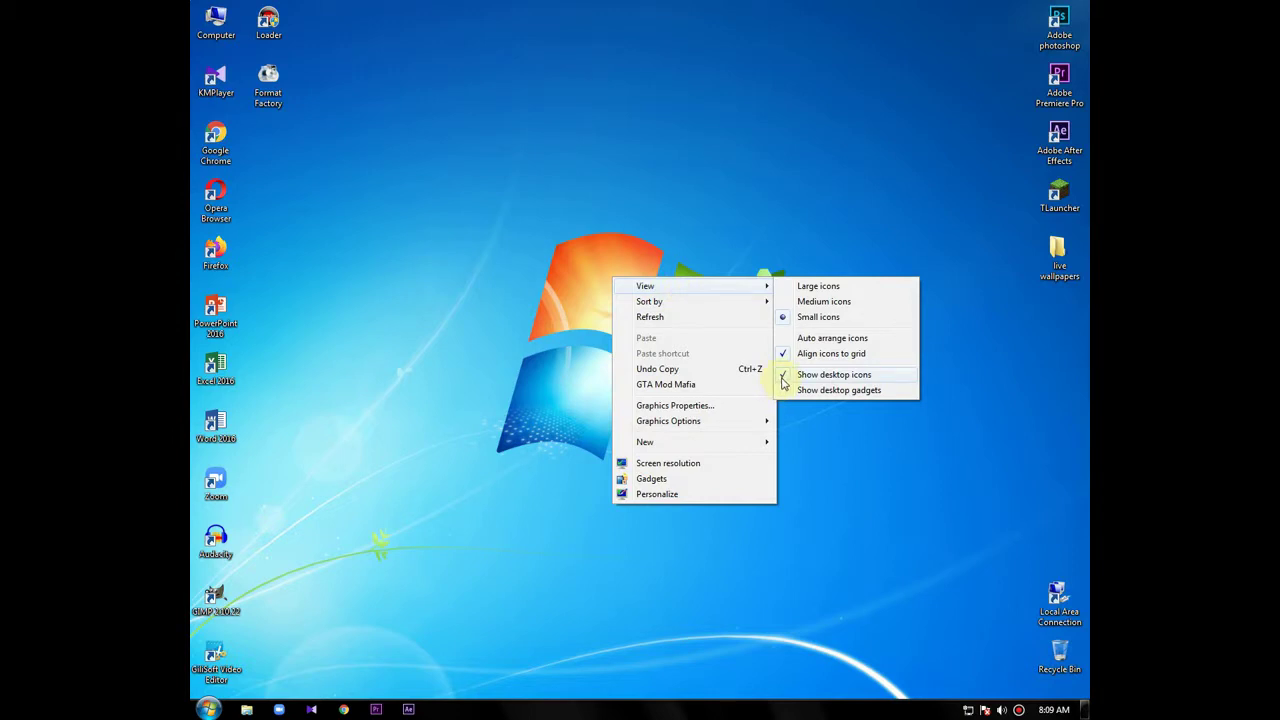
click(830, 374)
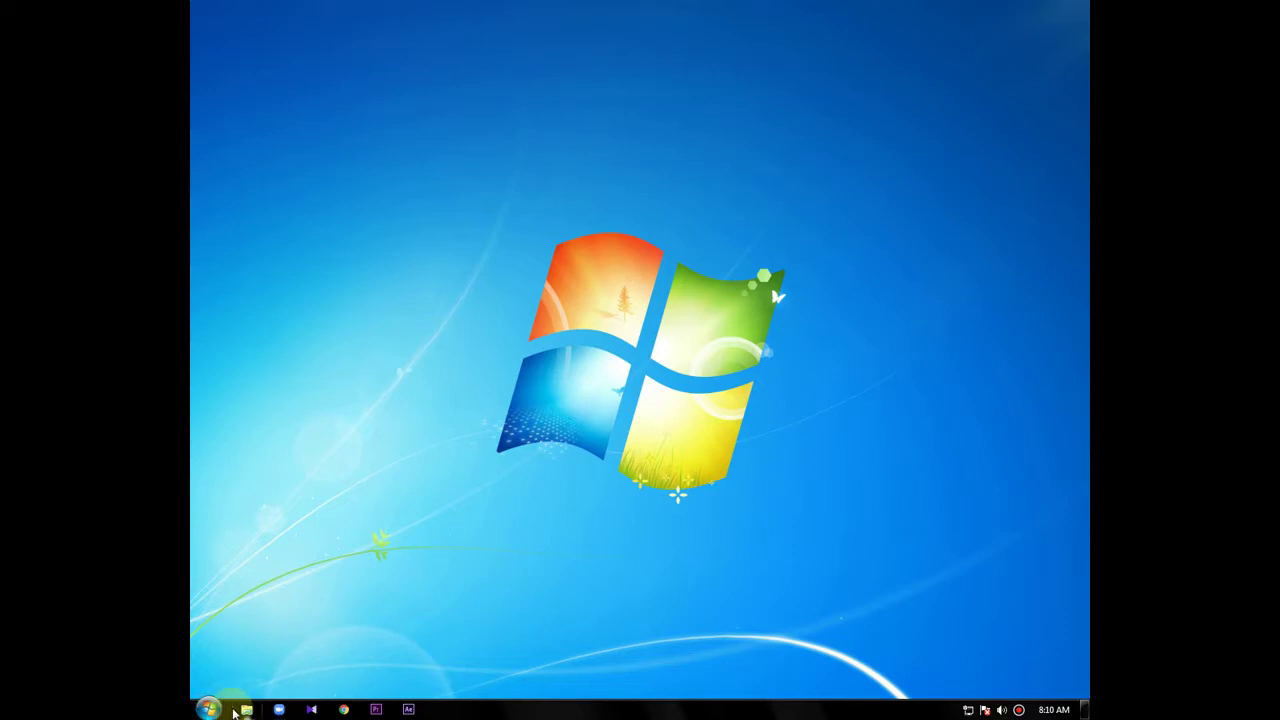
Start adding a new taskbar toolbar and create a folder named center toolbar in Documents, merging it with the existing folder of that name
right_click(466, 714)
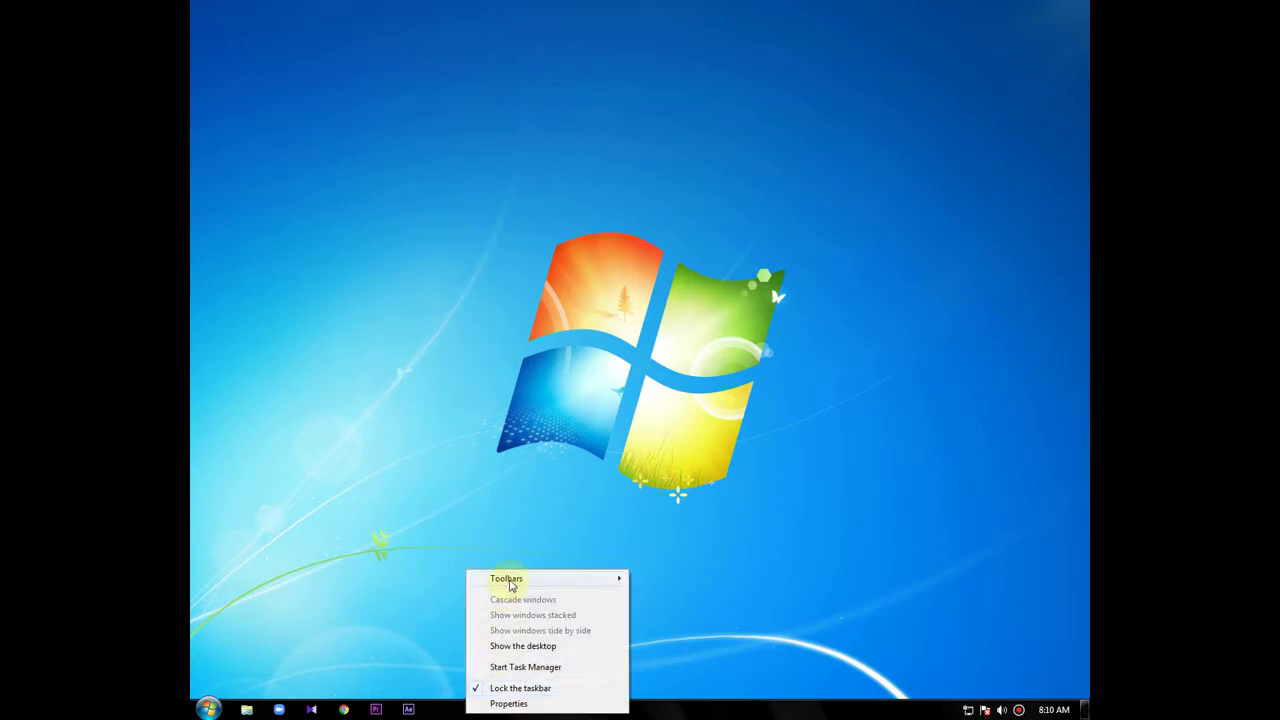
mouse_move(500, 584)
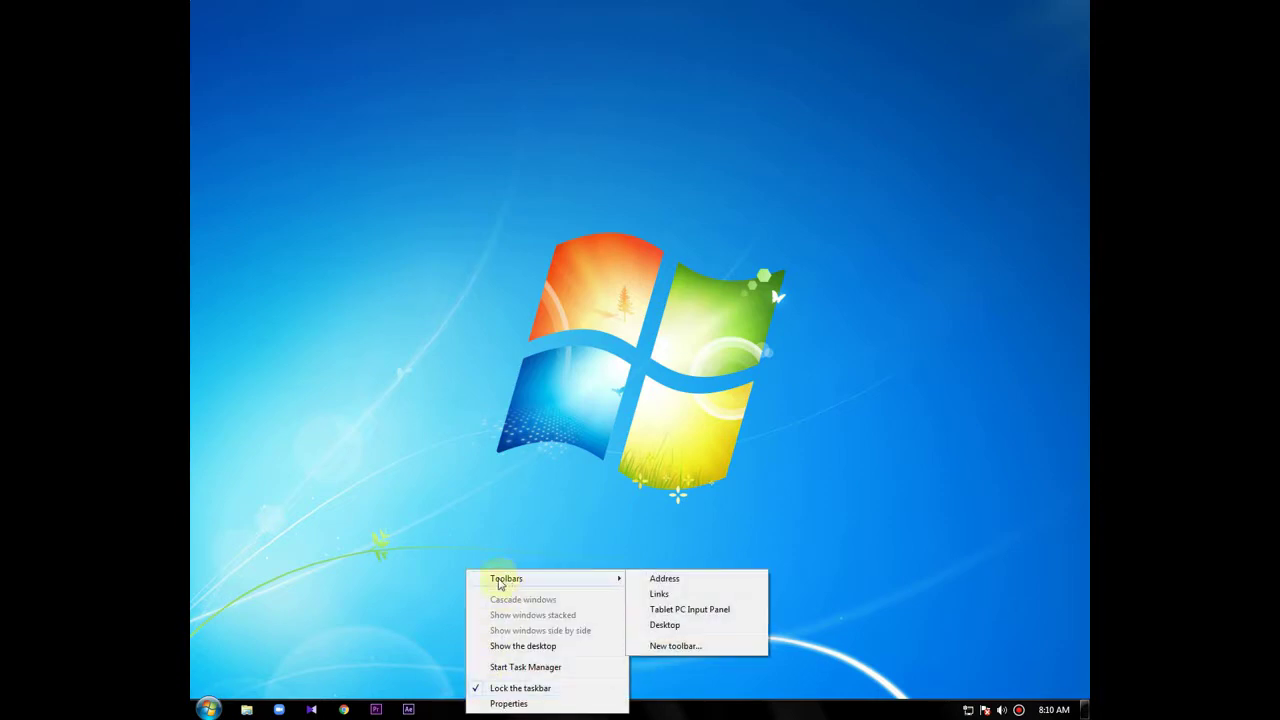
click(685, 650)
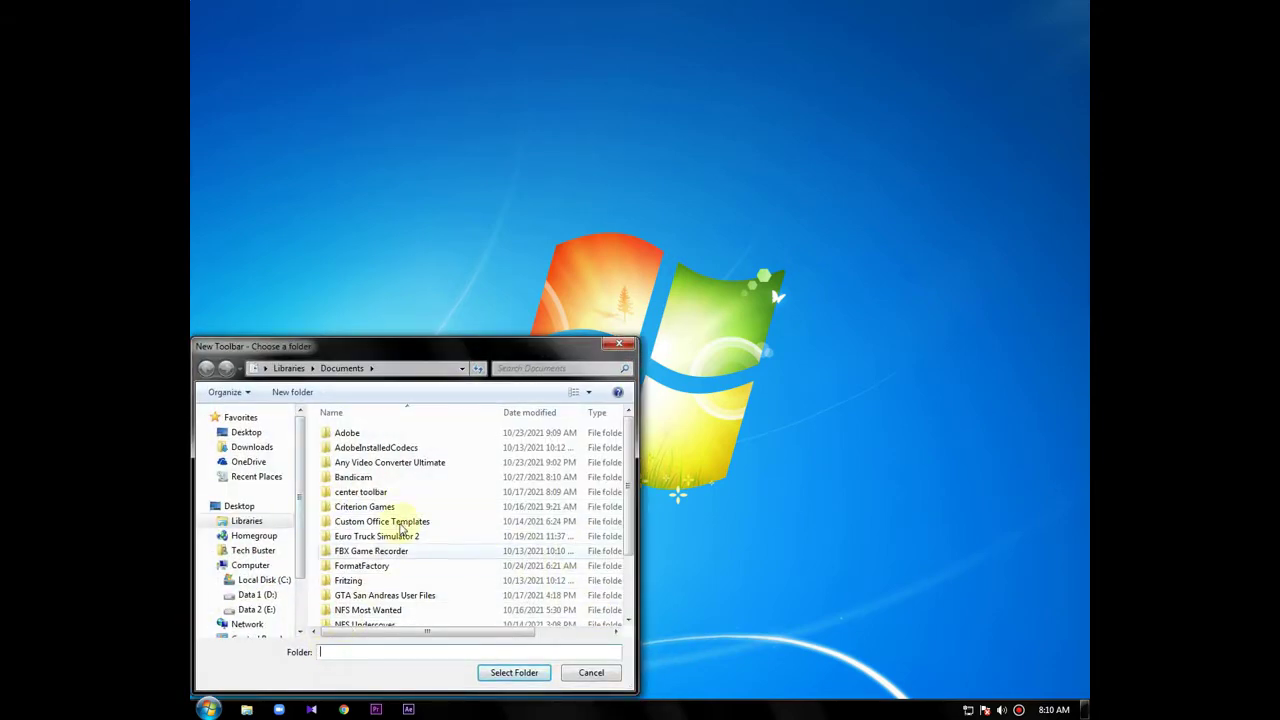
right_click(313, 479)
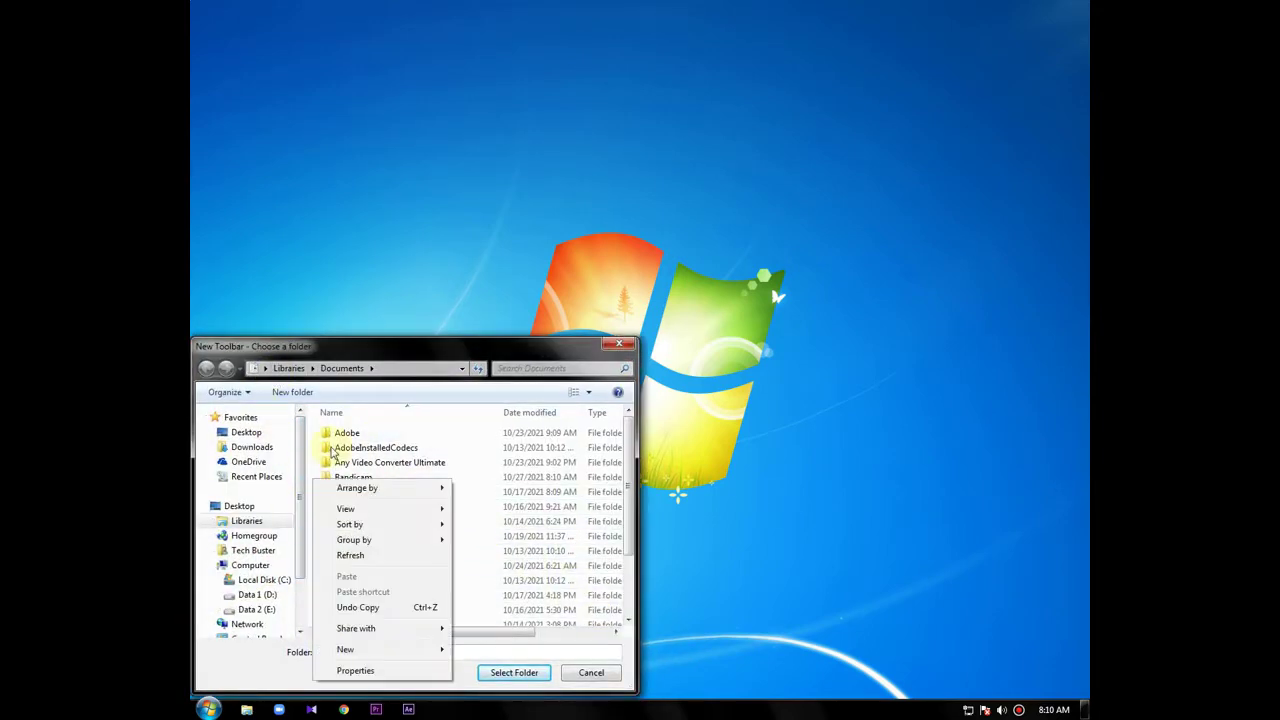
click(362, 650)
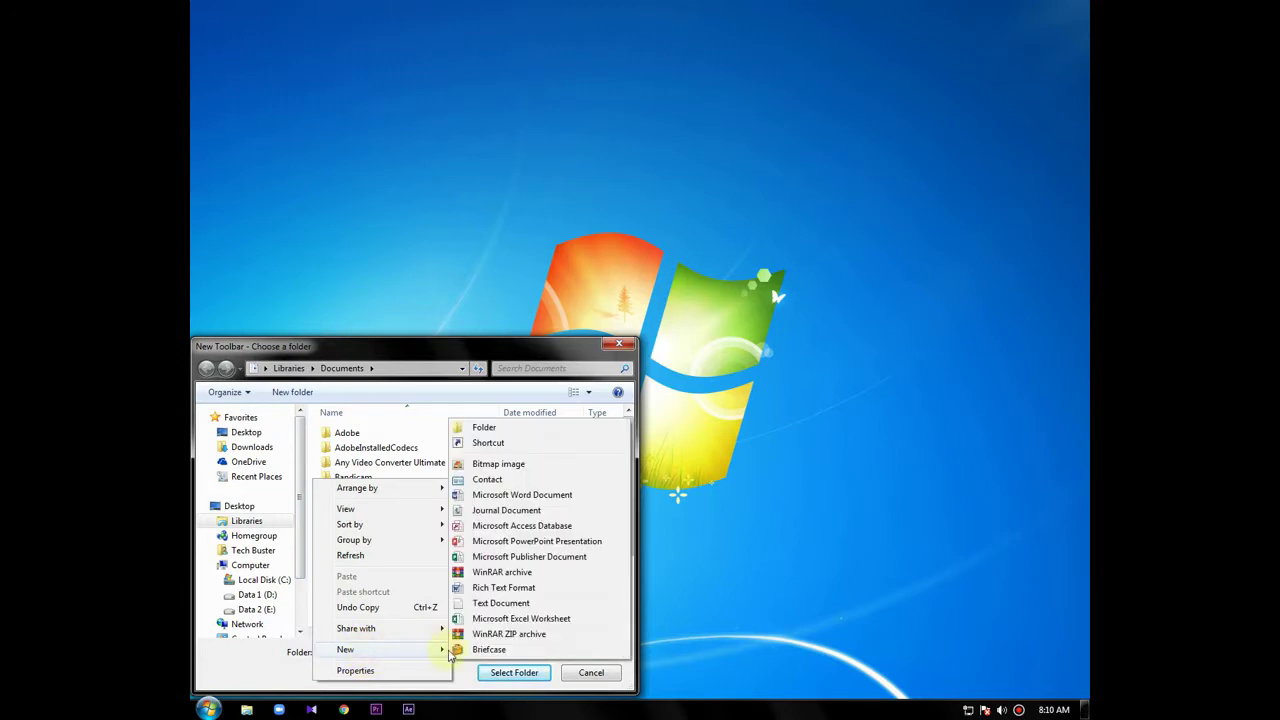
click(456, 426)
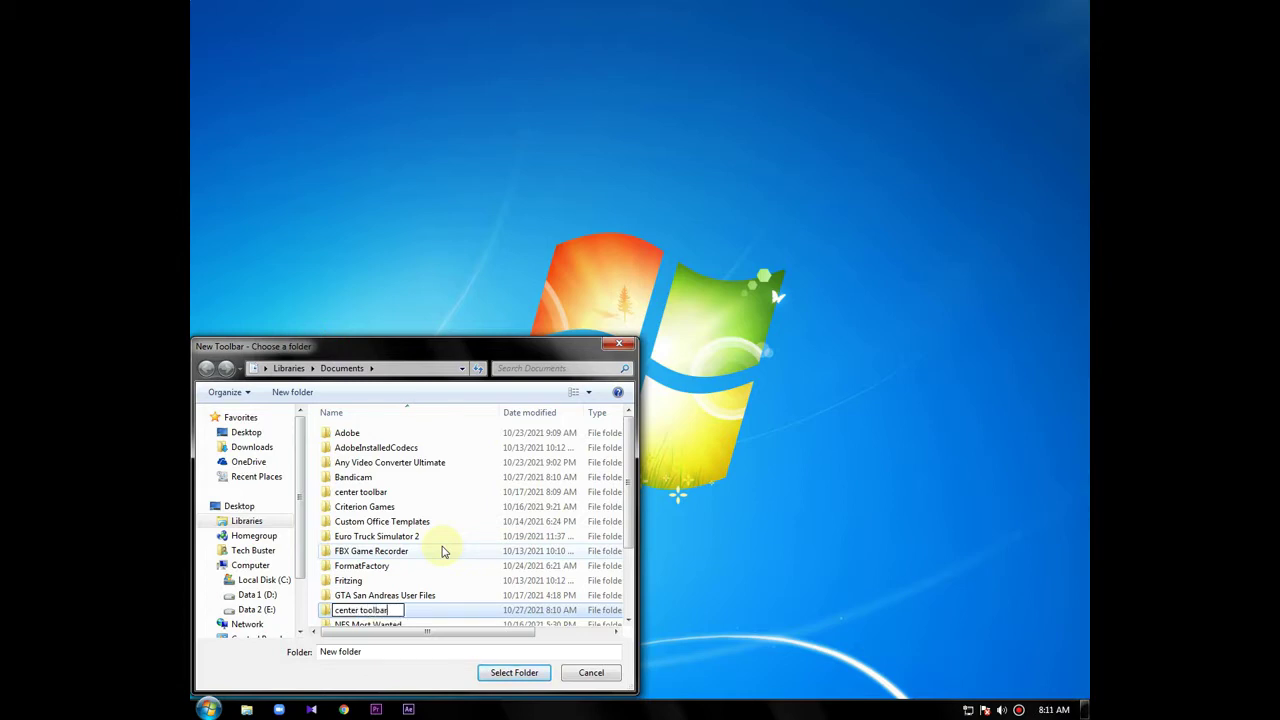
click(325, 614)
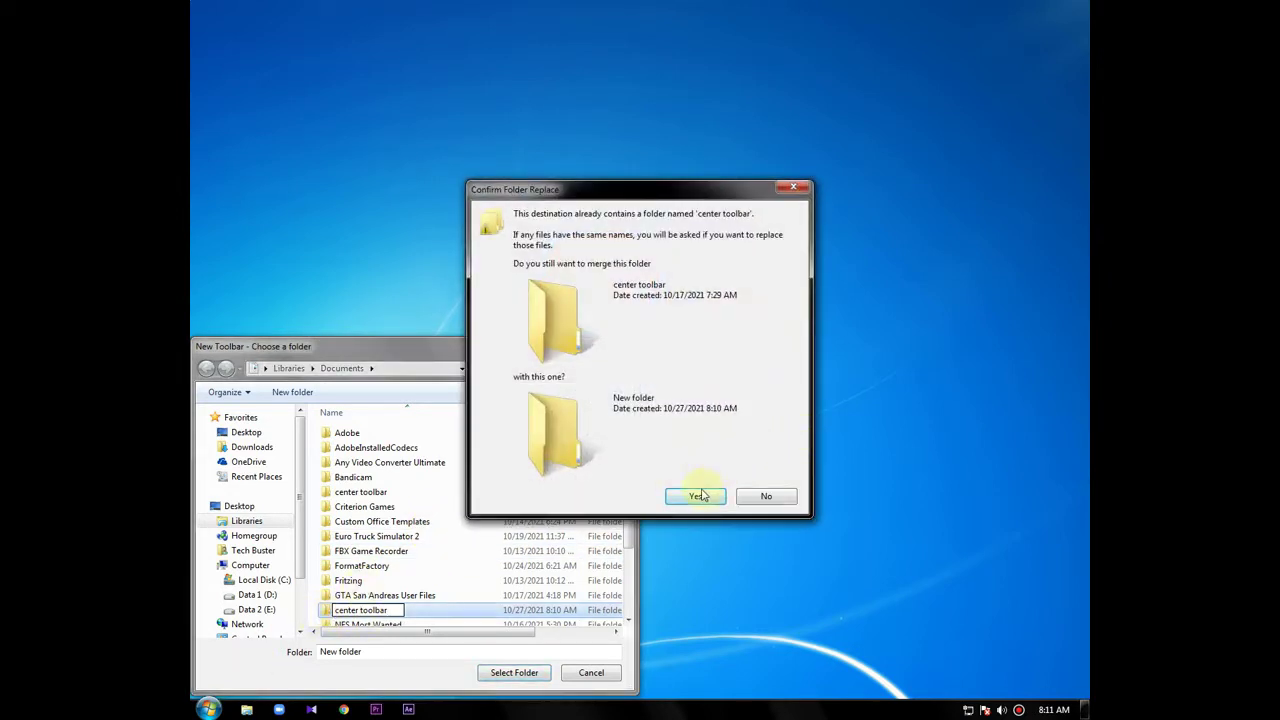
click(697, 497)
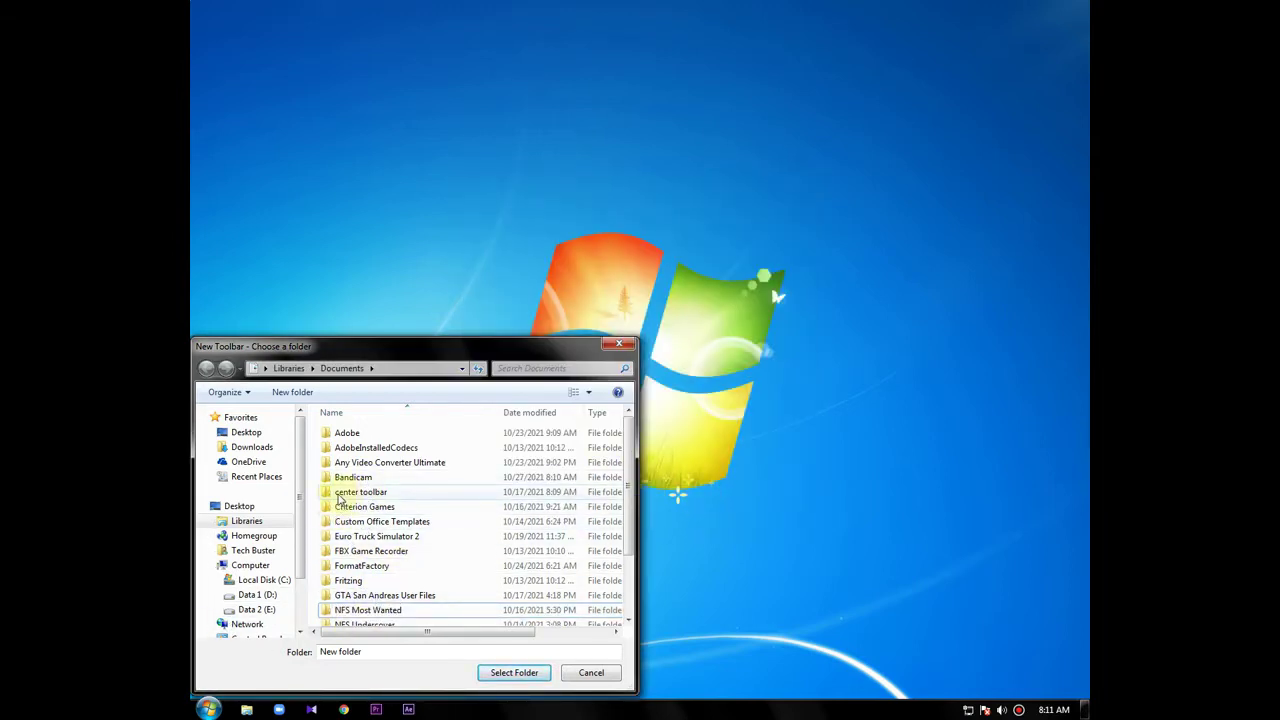
Add the center toolbar folder from Documents to the taskbar as a toolbar
double_click(340, 494)
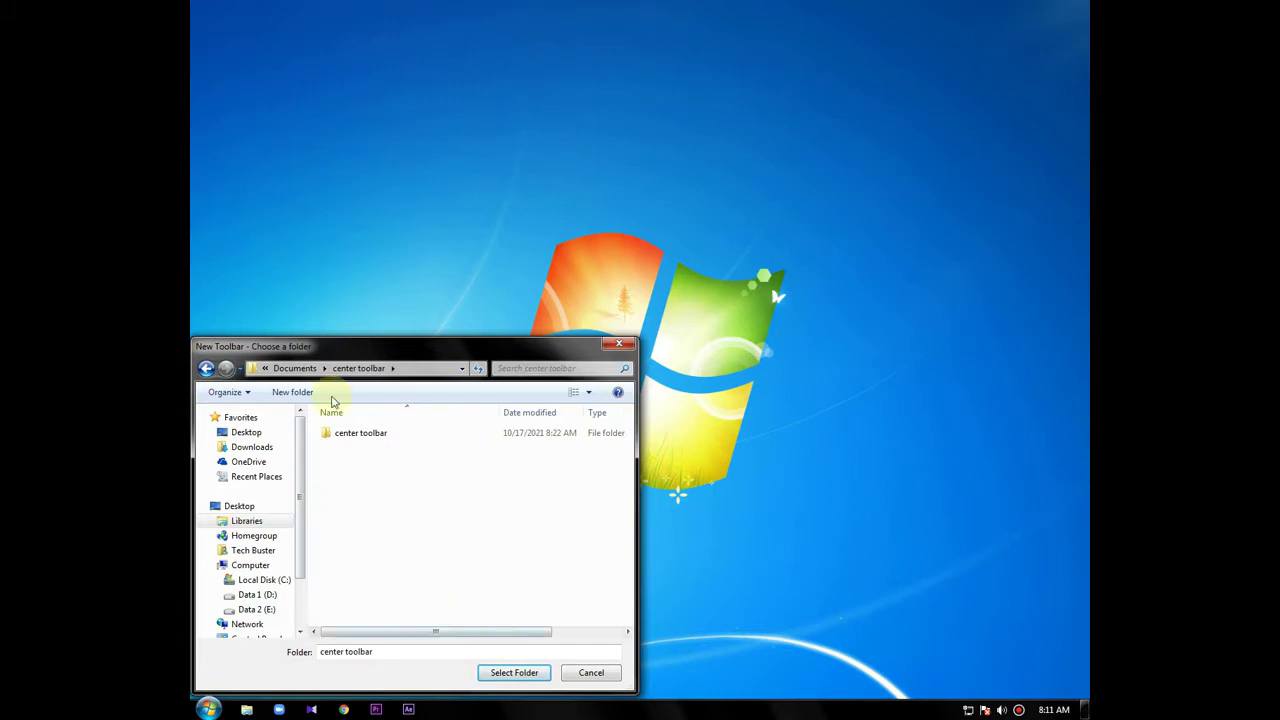
click(206, 368)
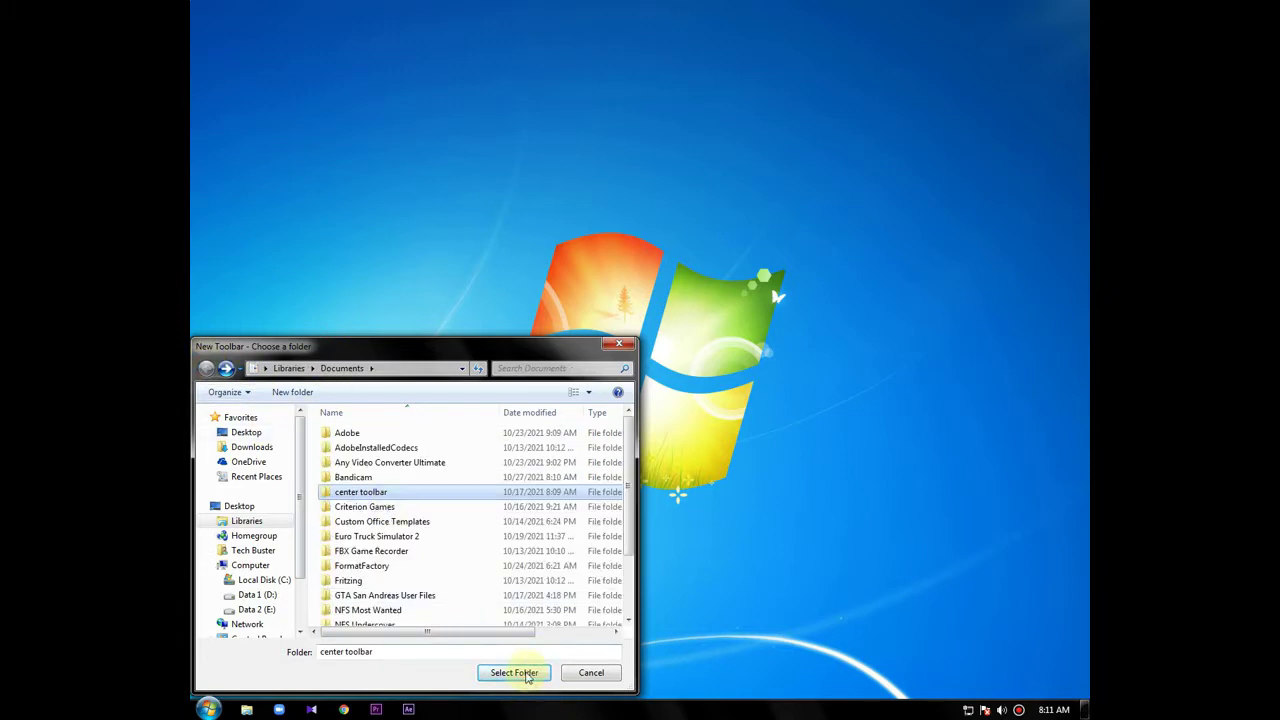
click(517, 673)
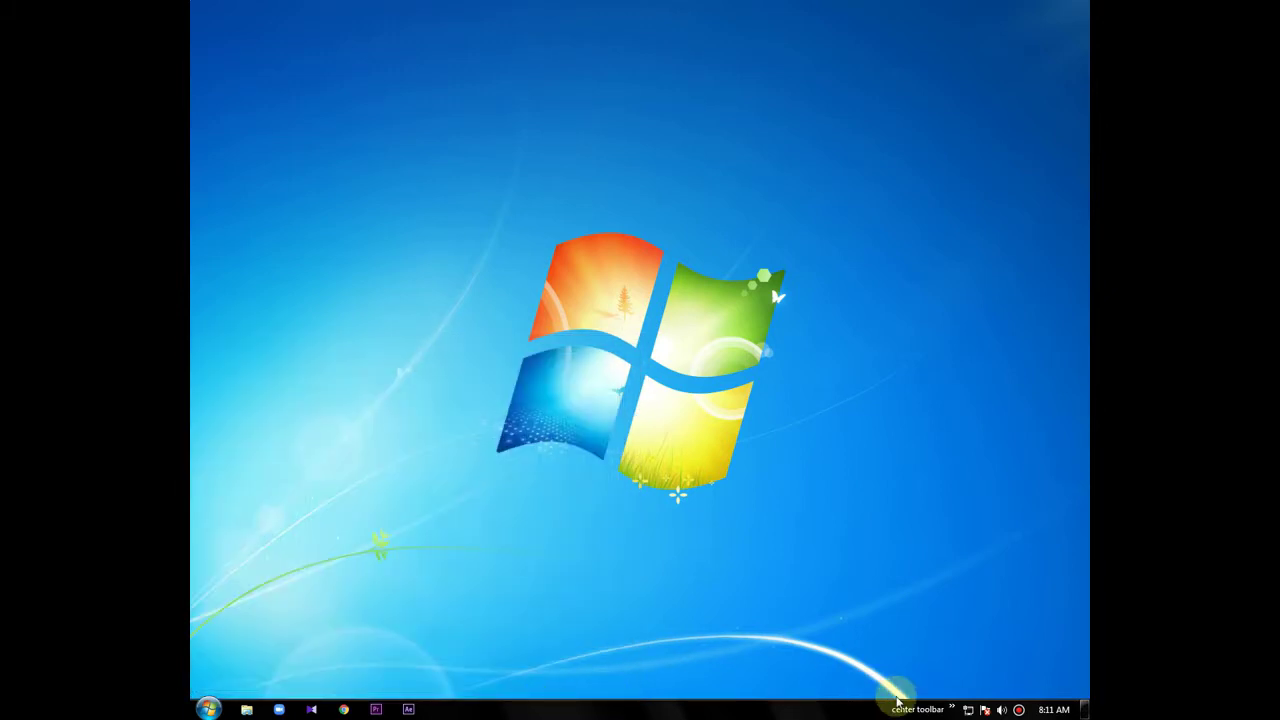
Unlock the taskbar, move the center toolbar next to the Start button and shift the pinned program icons to the middle of the taskbar
right_click(787, 709)
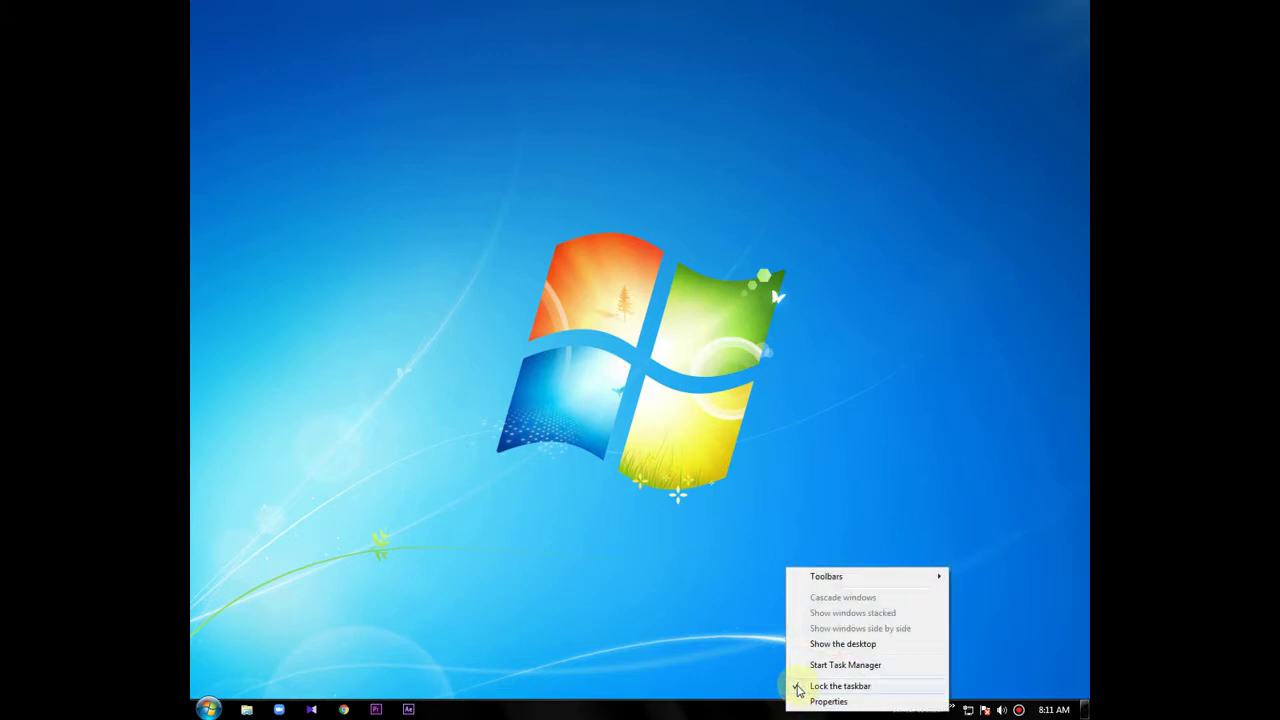
click(797, 689)
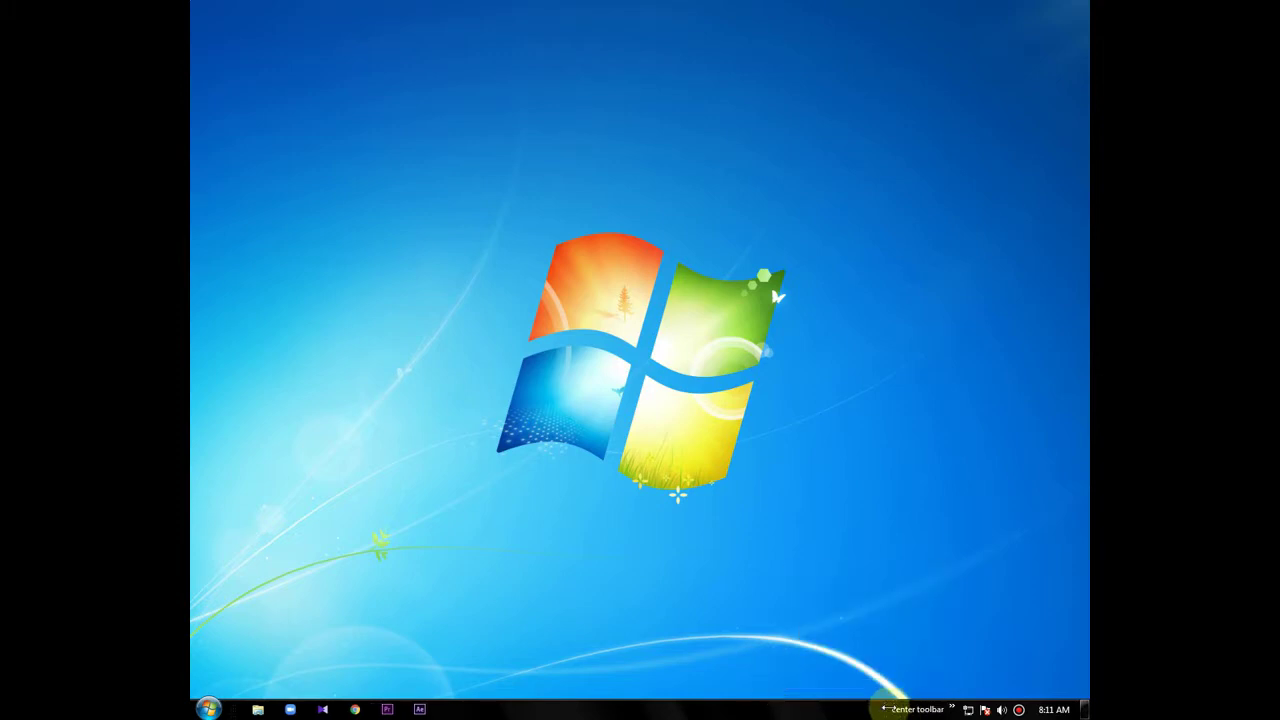
drag(880, 709, 375, 709)
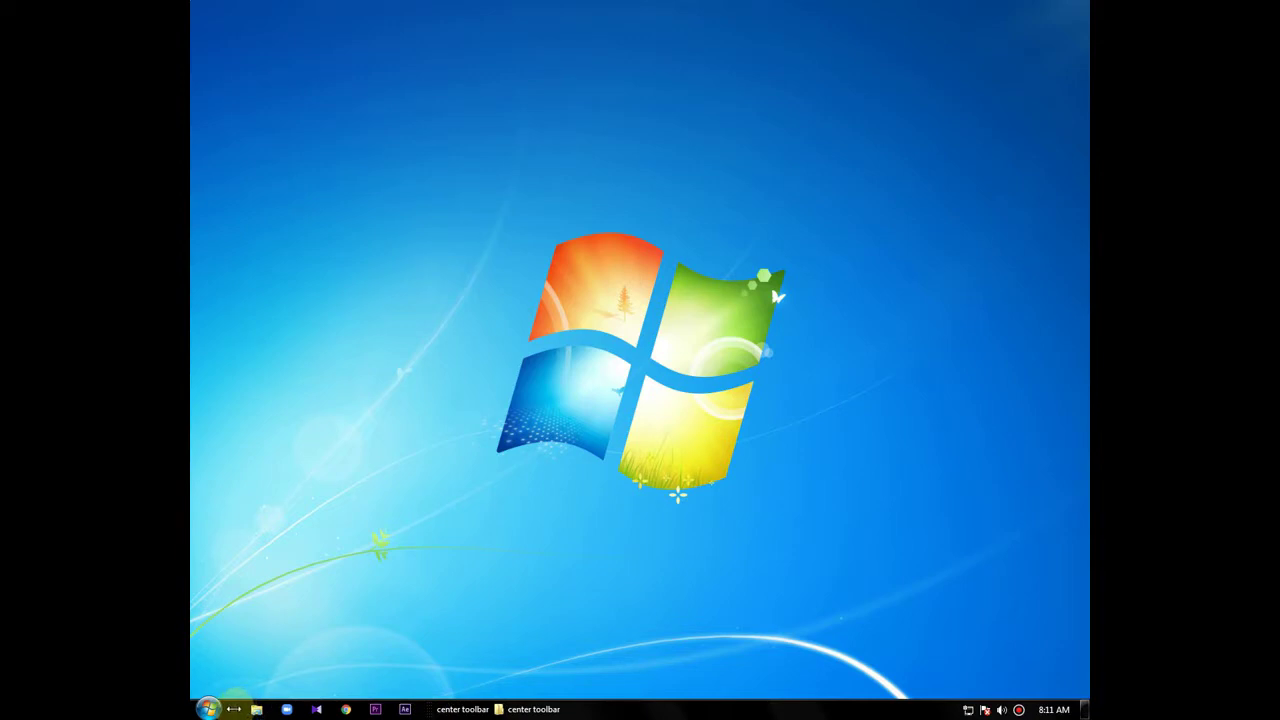
drag(233, 709, 636, 698)
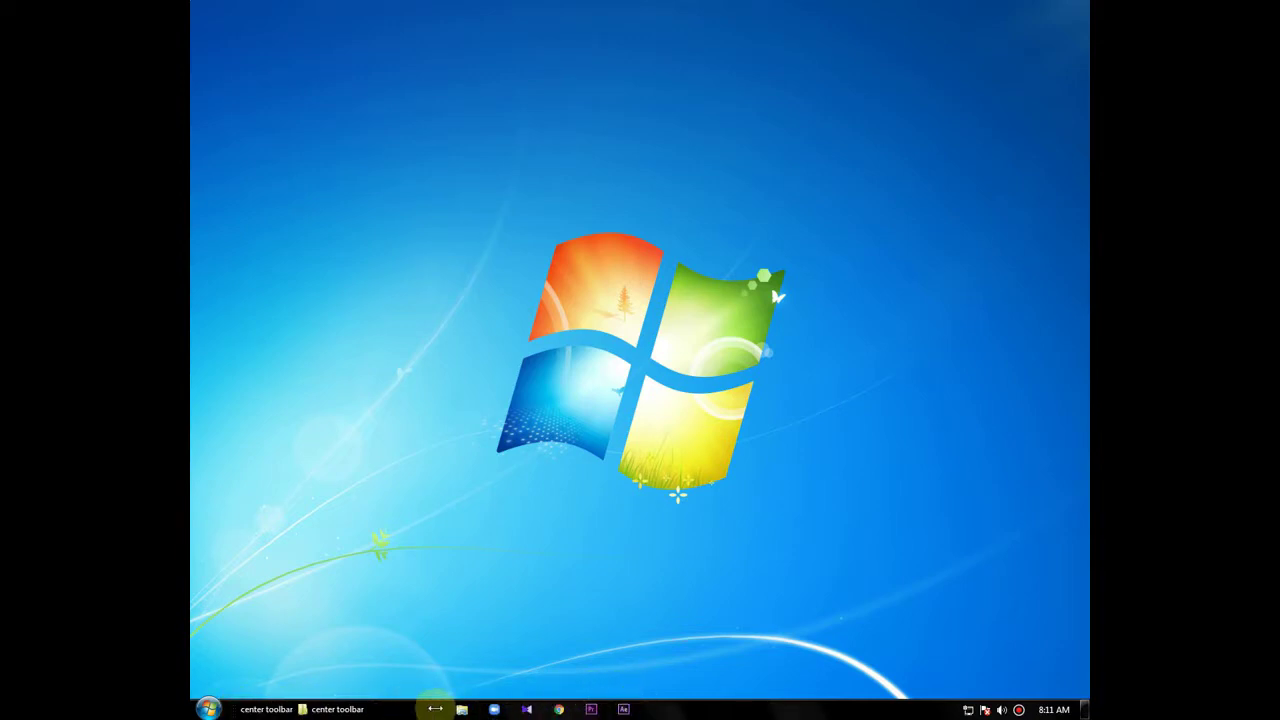
drag(435, 709, 538, 707)
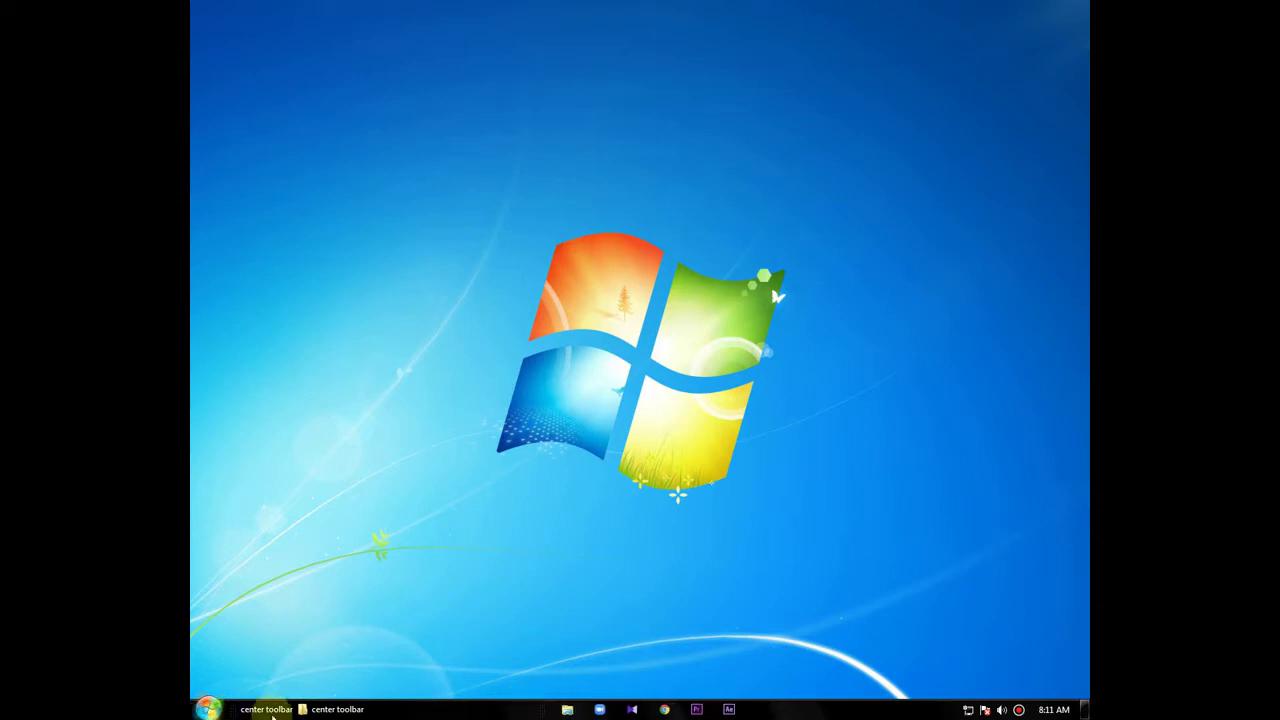
Turn off the text labels and the title of the center toolbar on the taskbar
right_click(497, 712)
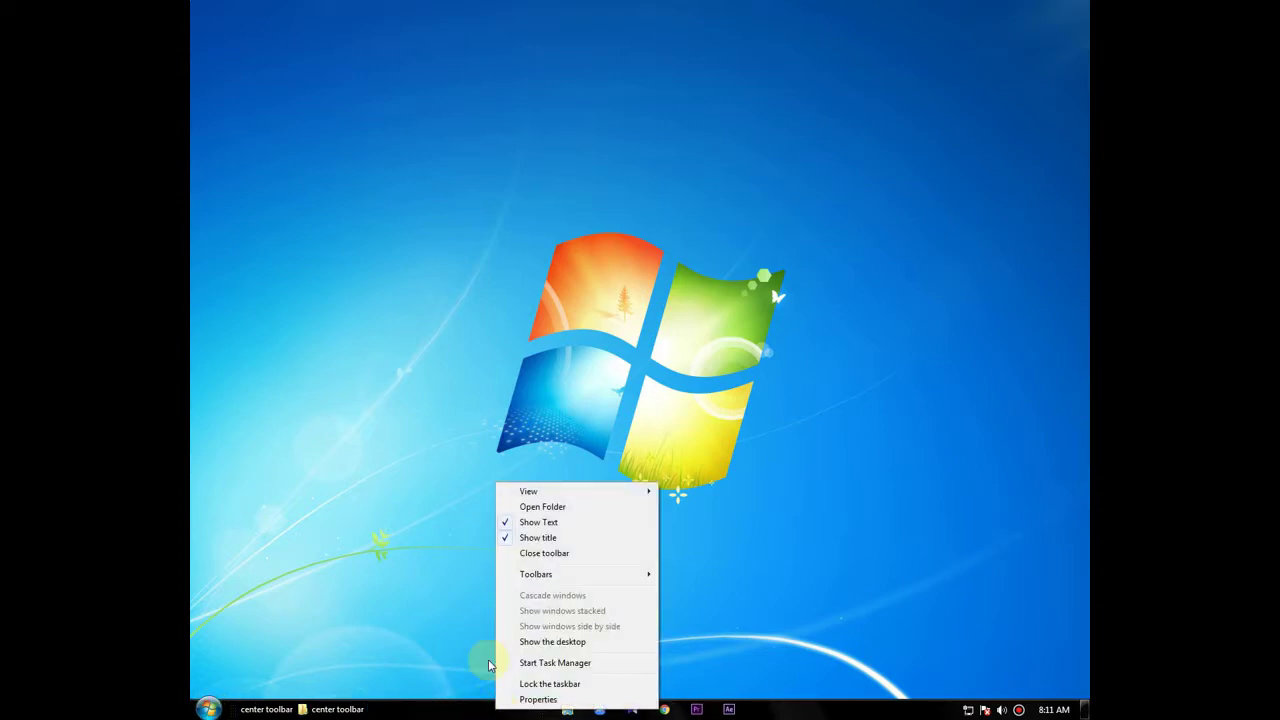
click(506, 523)
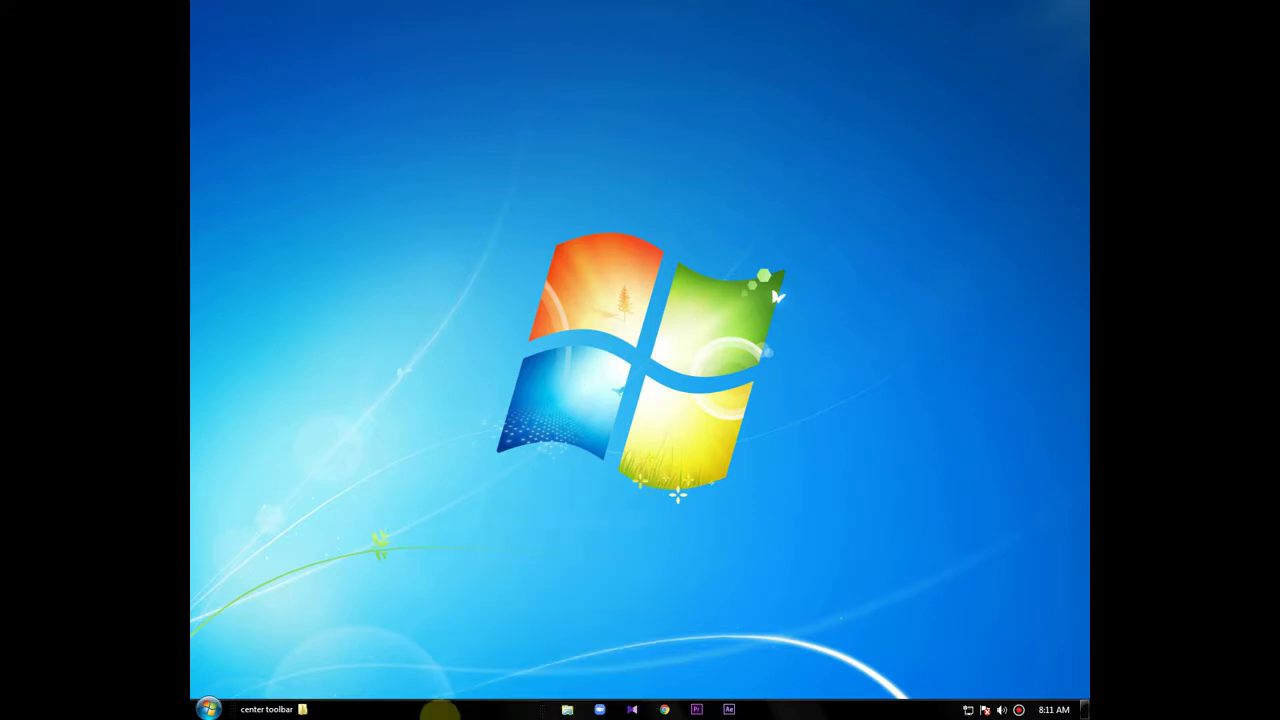
right_click(434, 712)
click(443, 539)
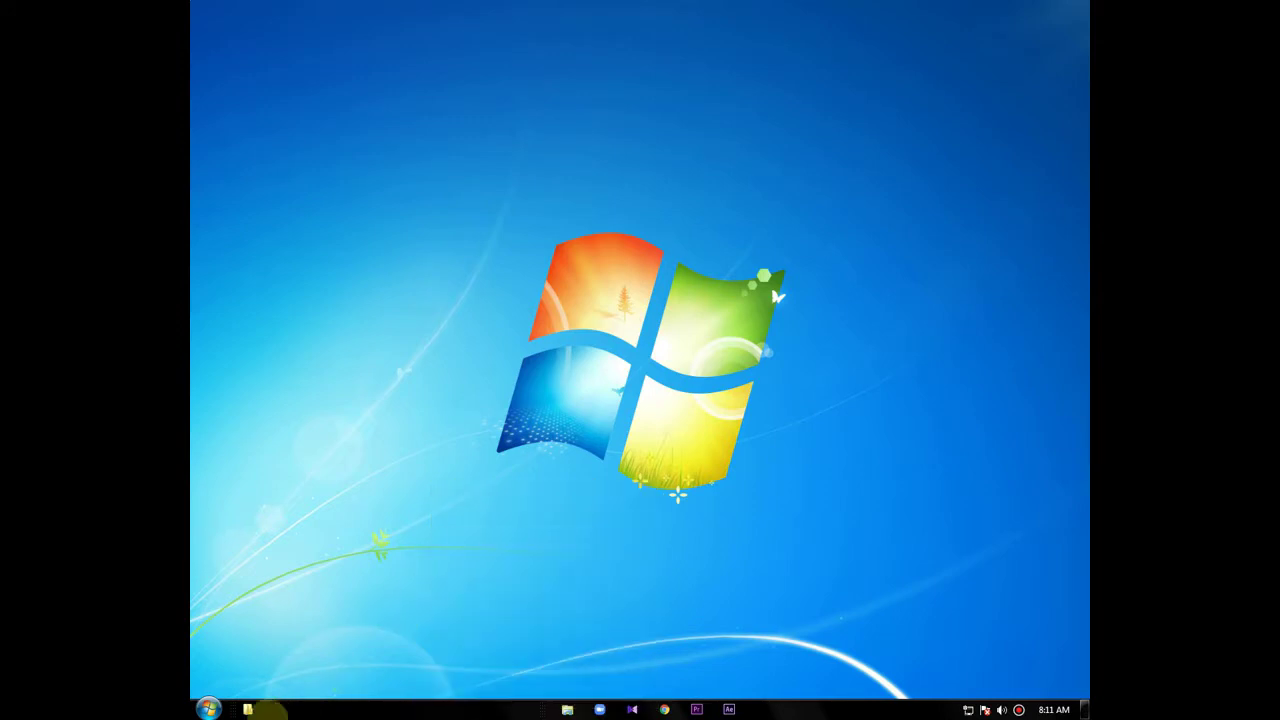
Delete the folder shown inside the center toolbar and lock the taskbar
right_click(250, 711)
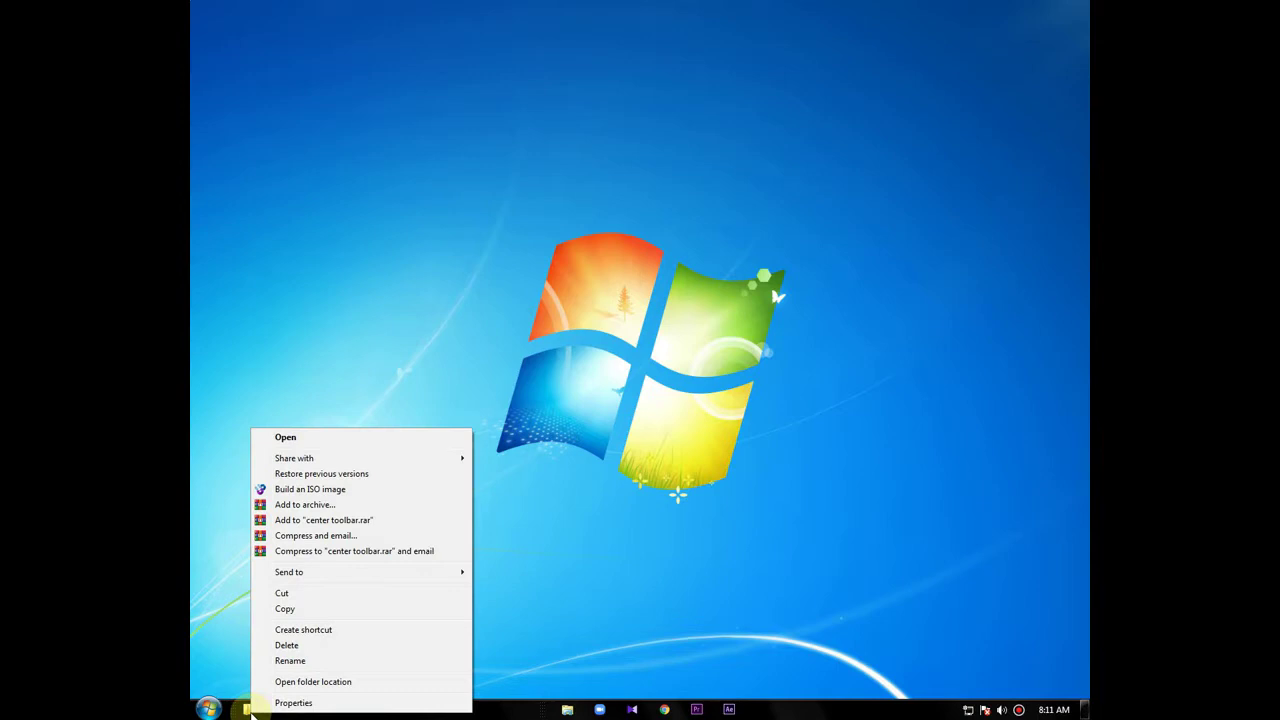
click(286, 645)
click(688, 415)
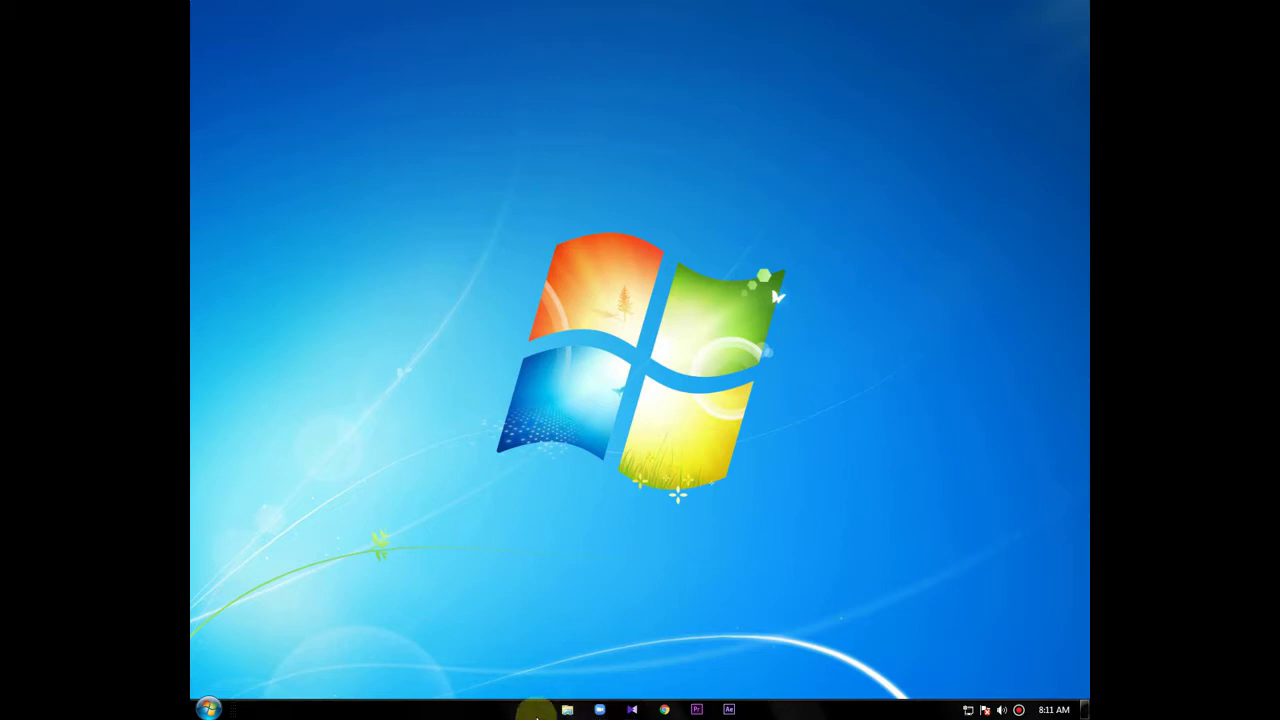
right_click(521, 712)
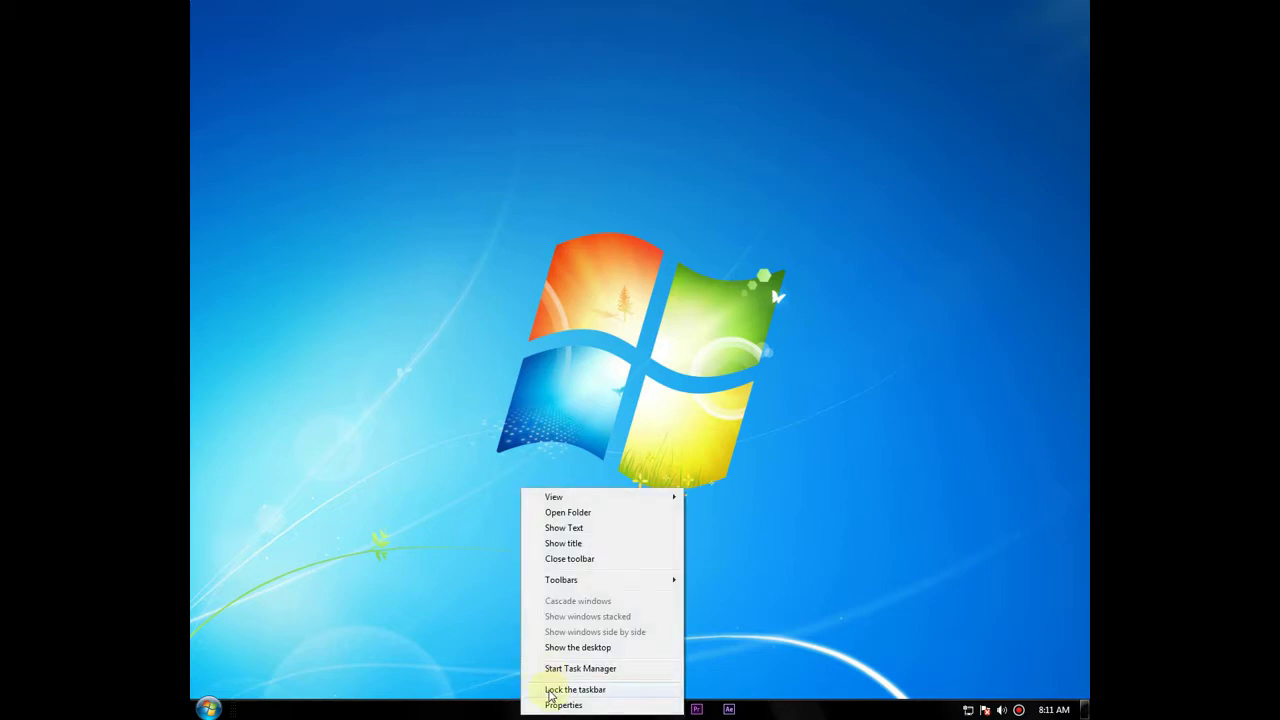
click(549, 691)
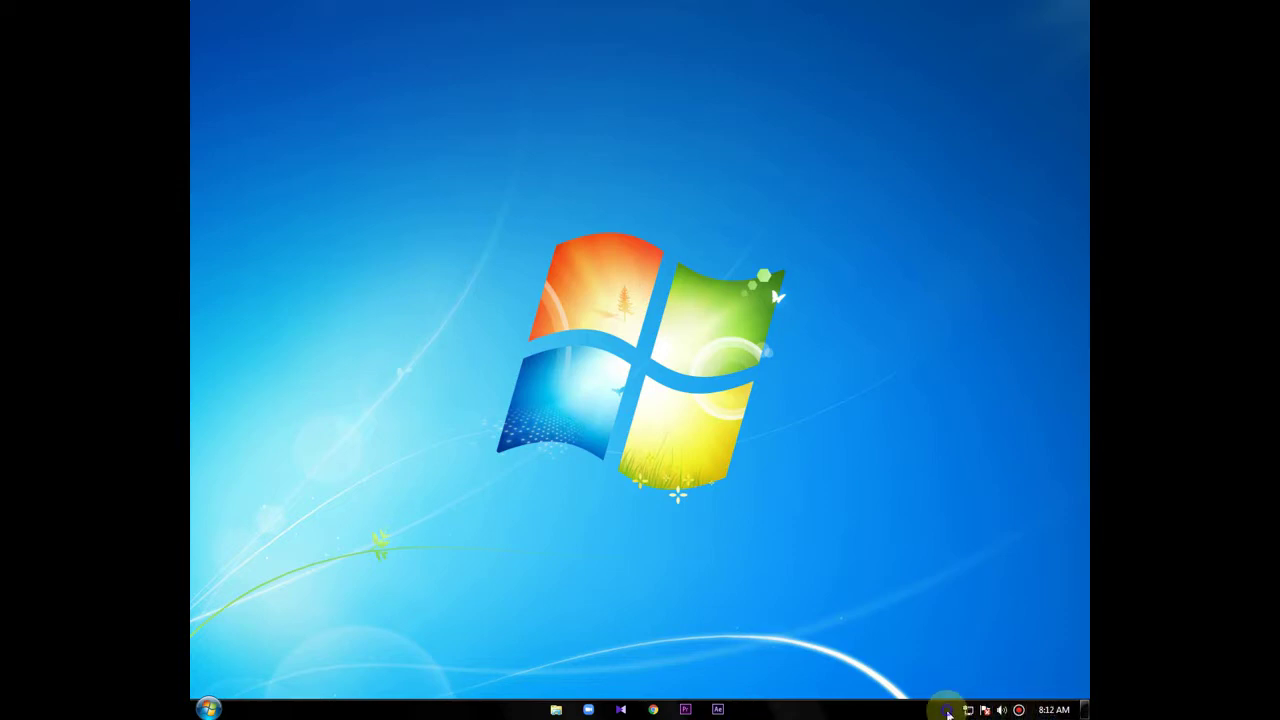
Move the notification area icons into the hidden icons overflow so only the arrow and clock remain on the taskbar
right_click(948, 713)
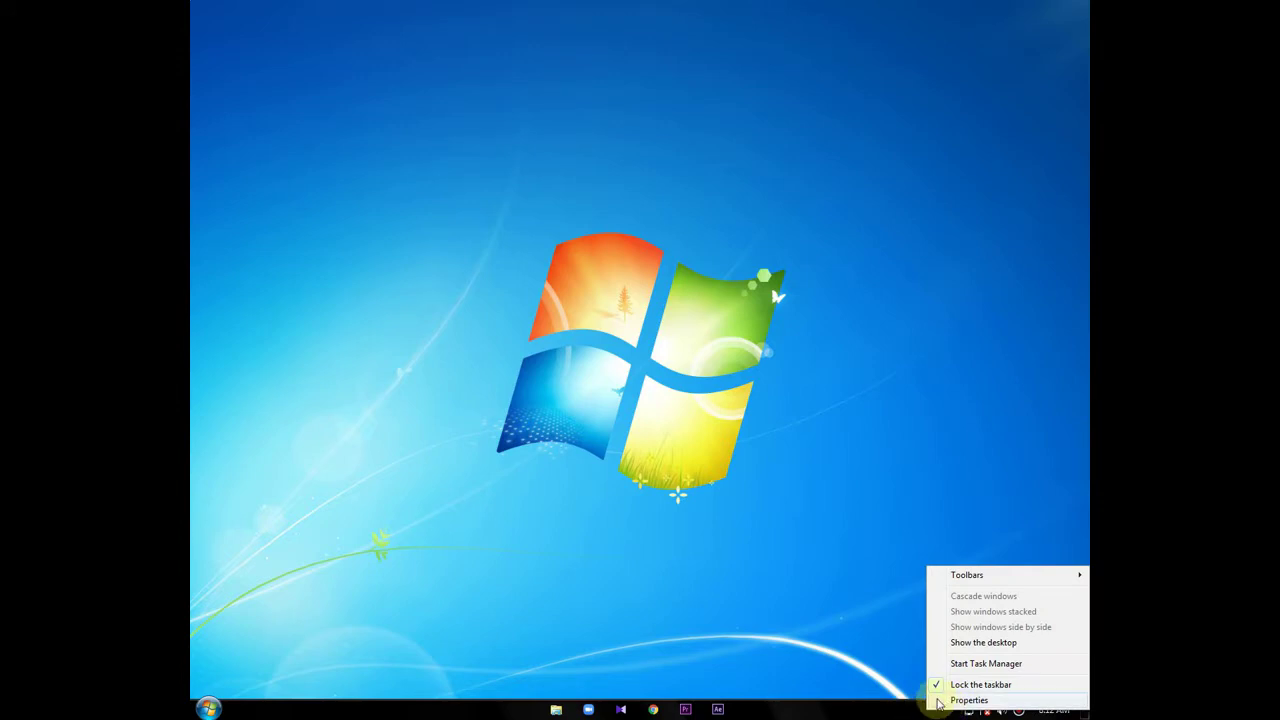
click(934, 716)
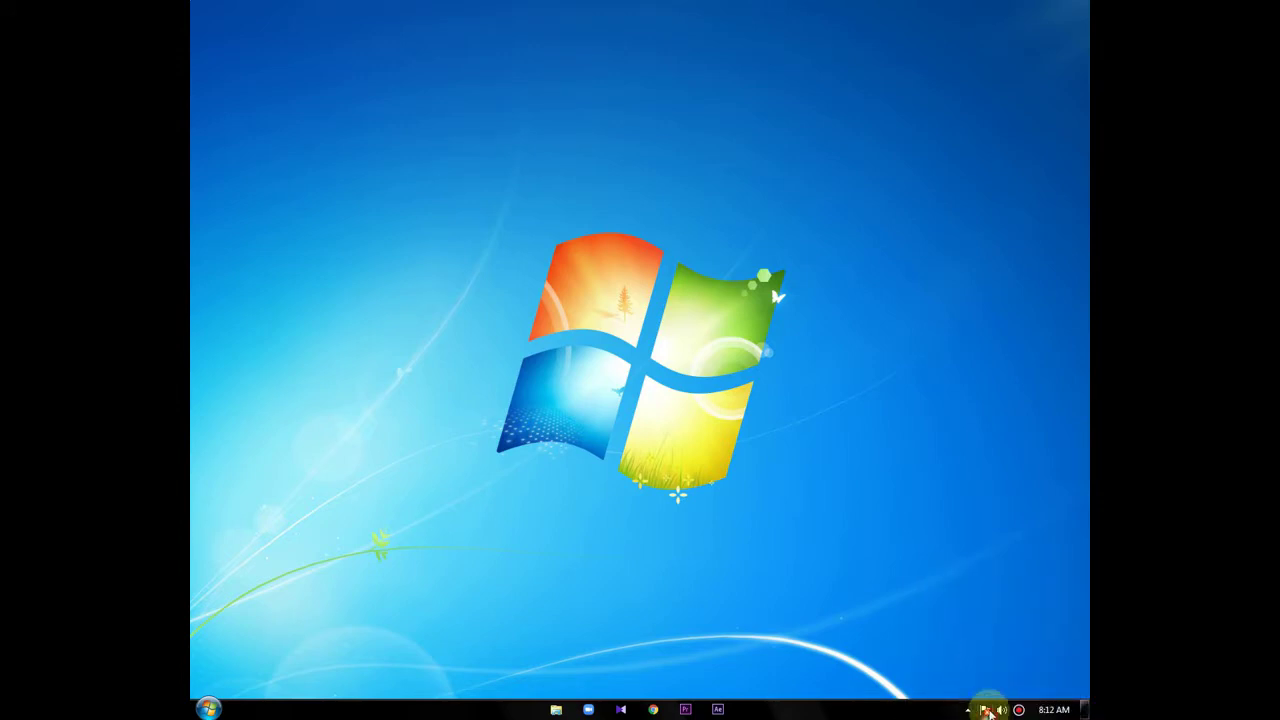
drag(987, 712, 966, 642)
drag(998, 700, 966, 710)
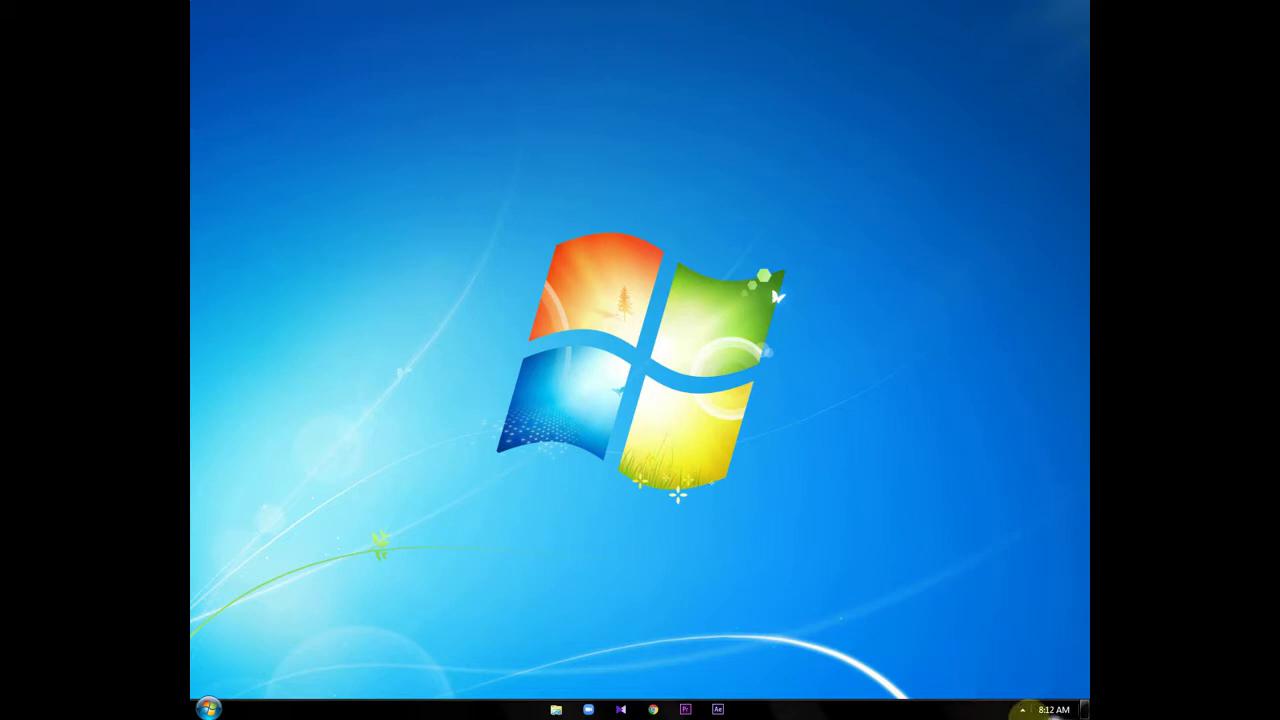
click(1022, 709)
click(890, 612)
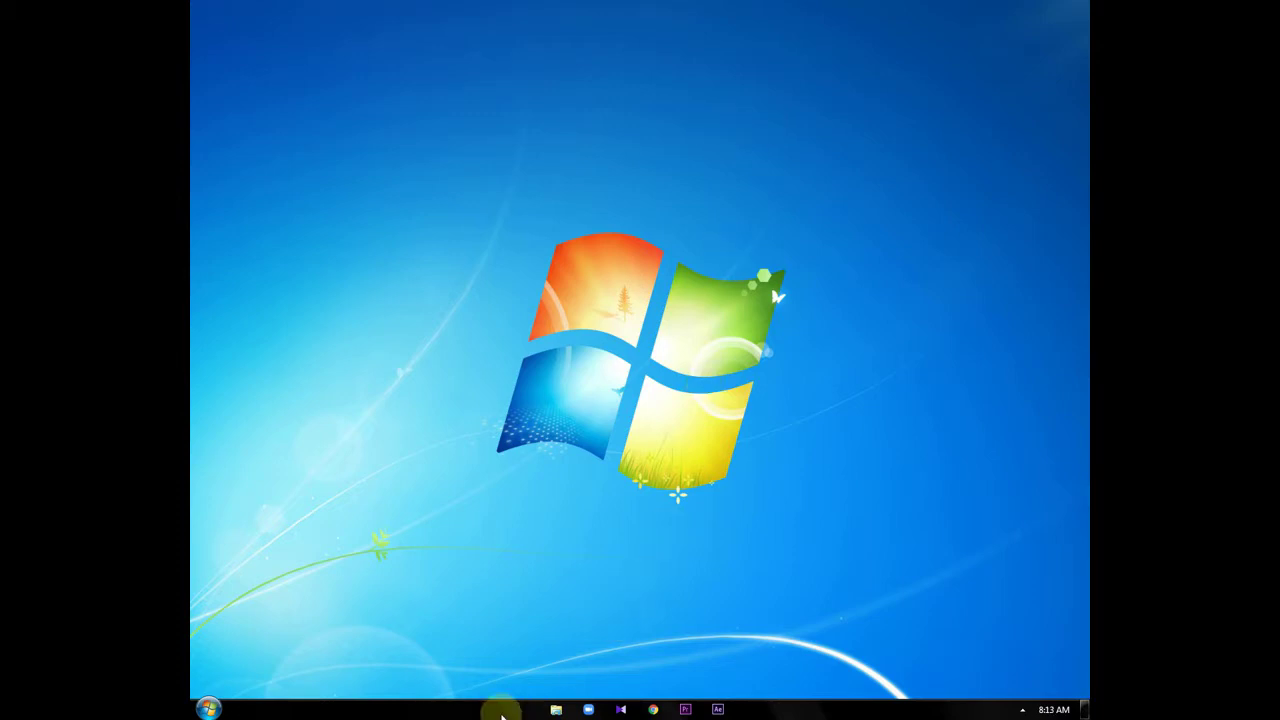
Open the inner Wallpaper.Engine.Build.1.0.746 folder within software setup on the Data 1 (D:) drive
click(557, 710)
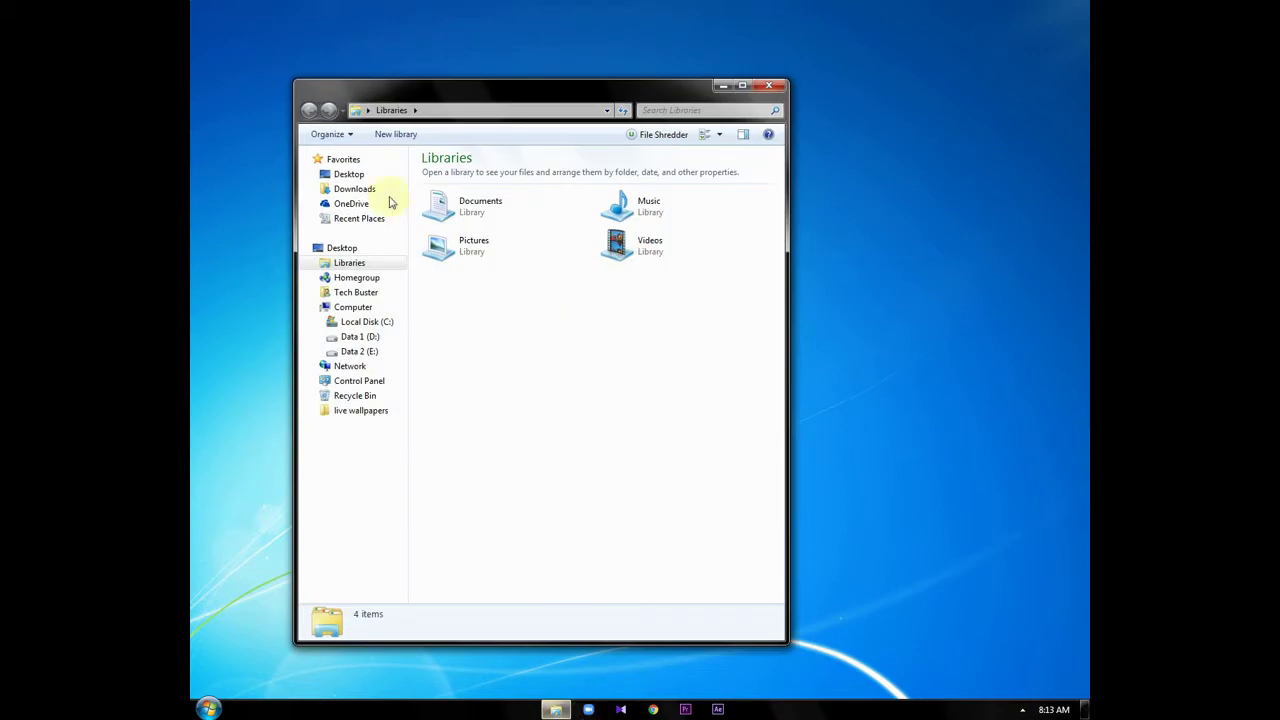
click(350, 307)
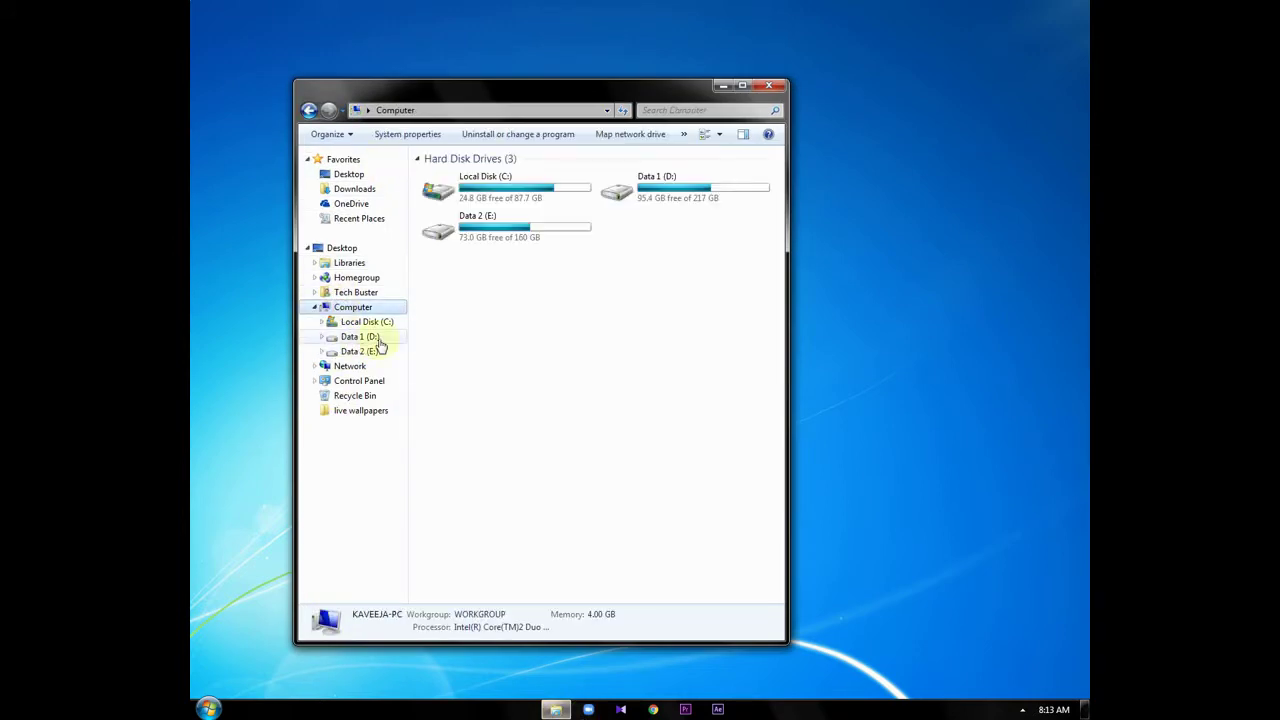
double_click(615, 197)
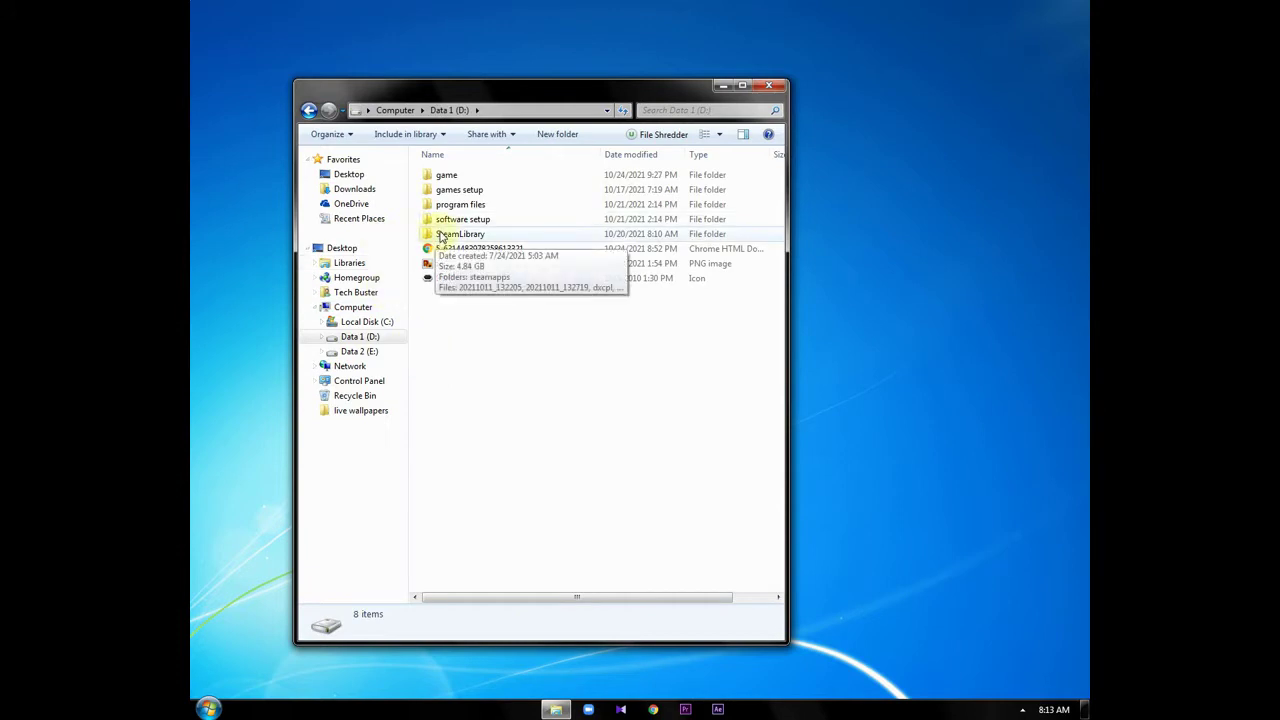
double_click(448, 219)
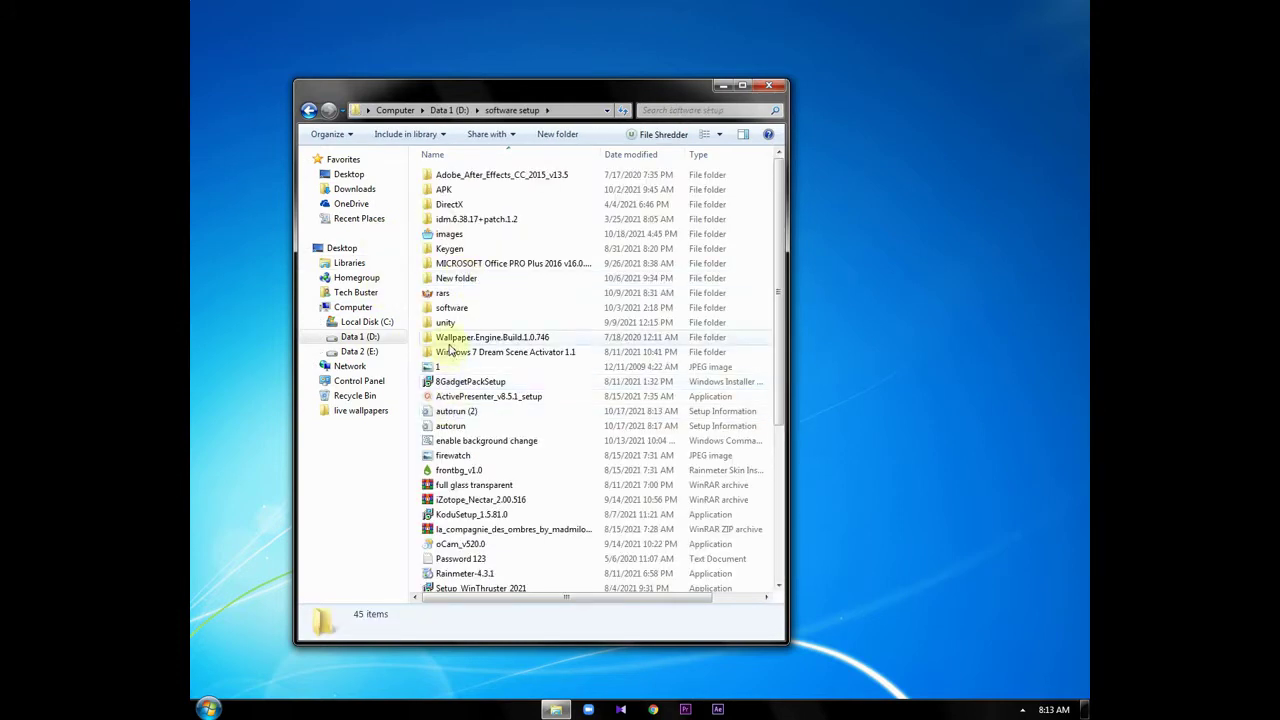
double_click(455, 338)
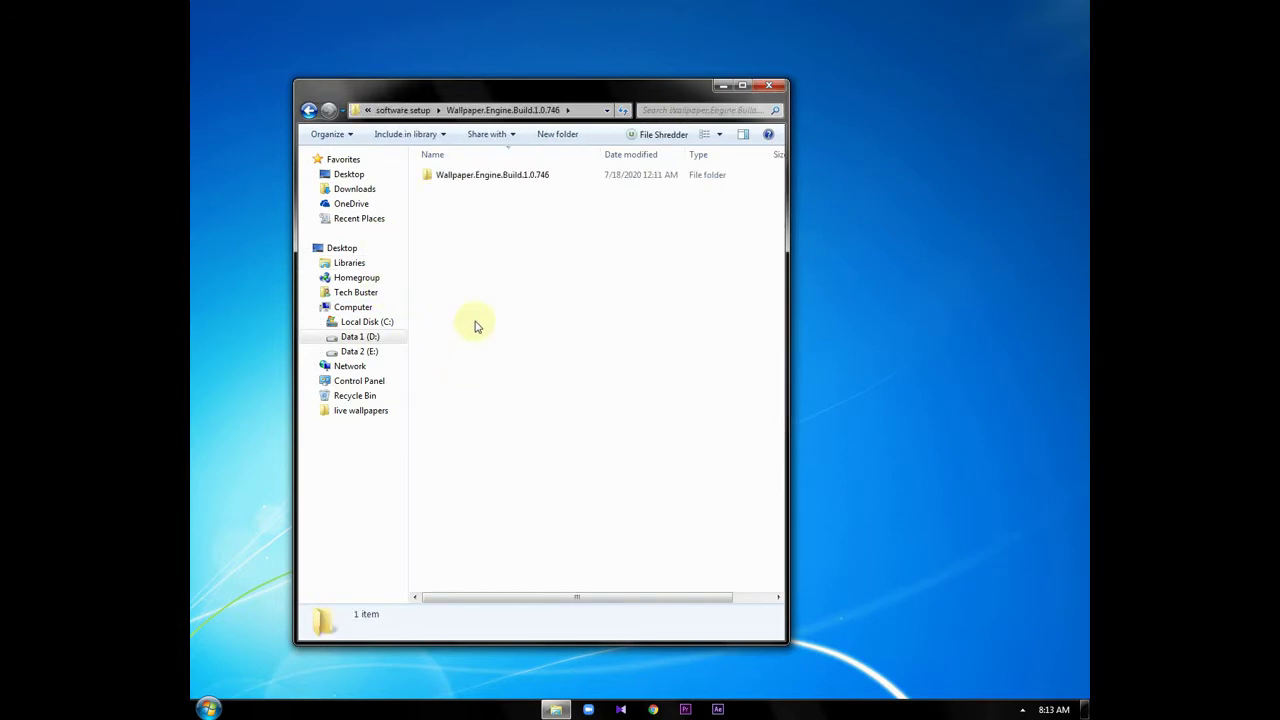
double_click(457, 175)
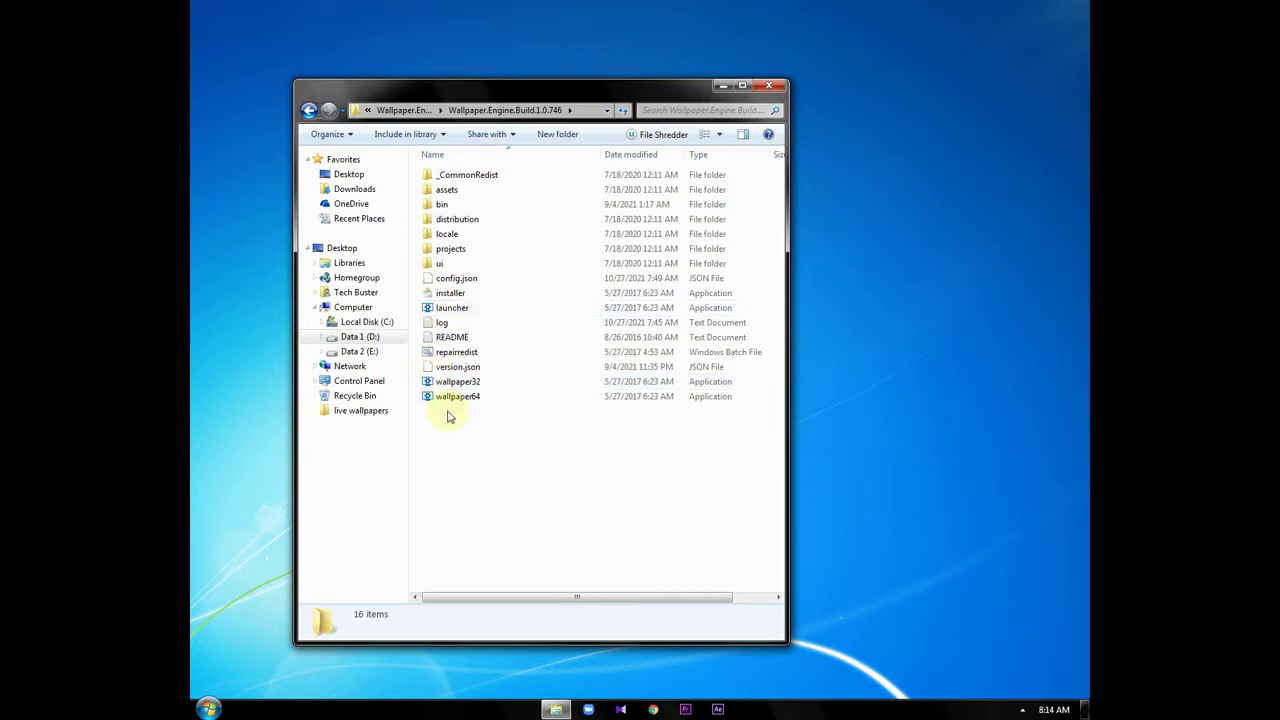
Run the Wallpaper Engine launcher, confirm the Techno live wallpaper and close the folder window
click(443, 310)
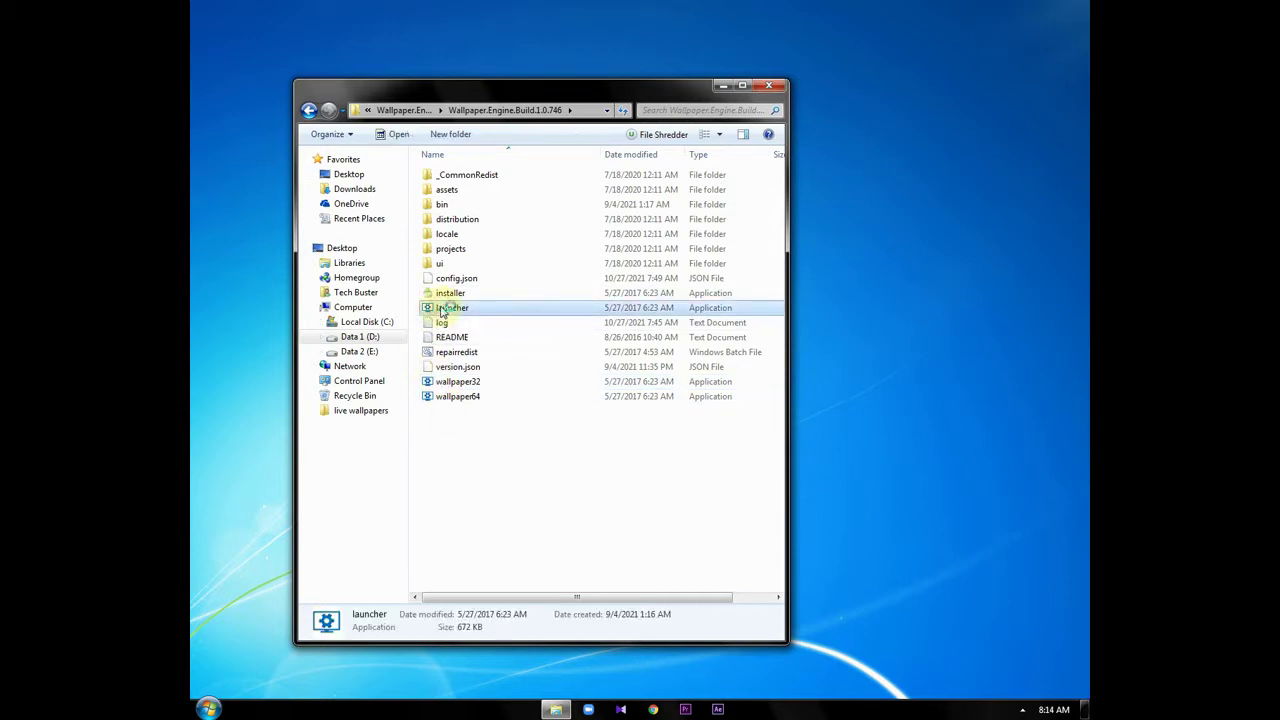
double_click(443, 310)
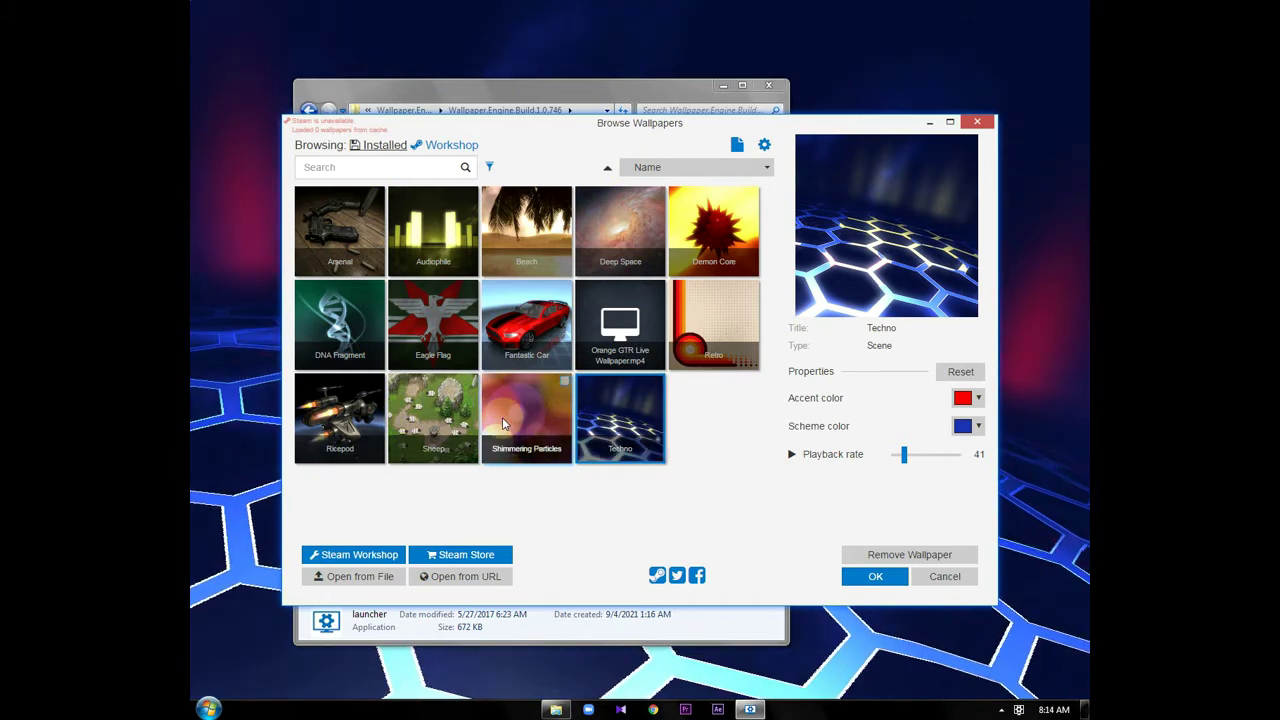
click(873, 578)
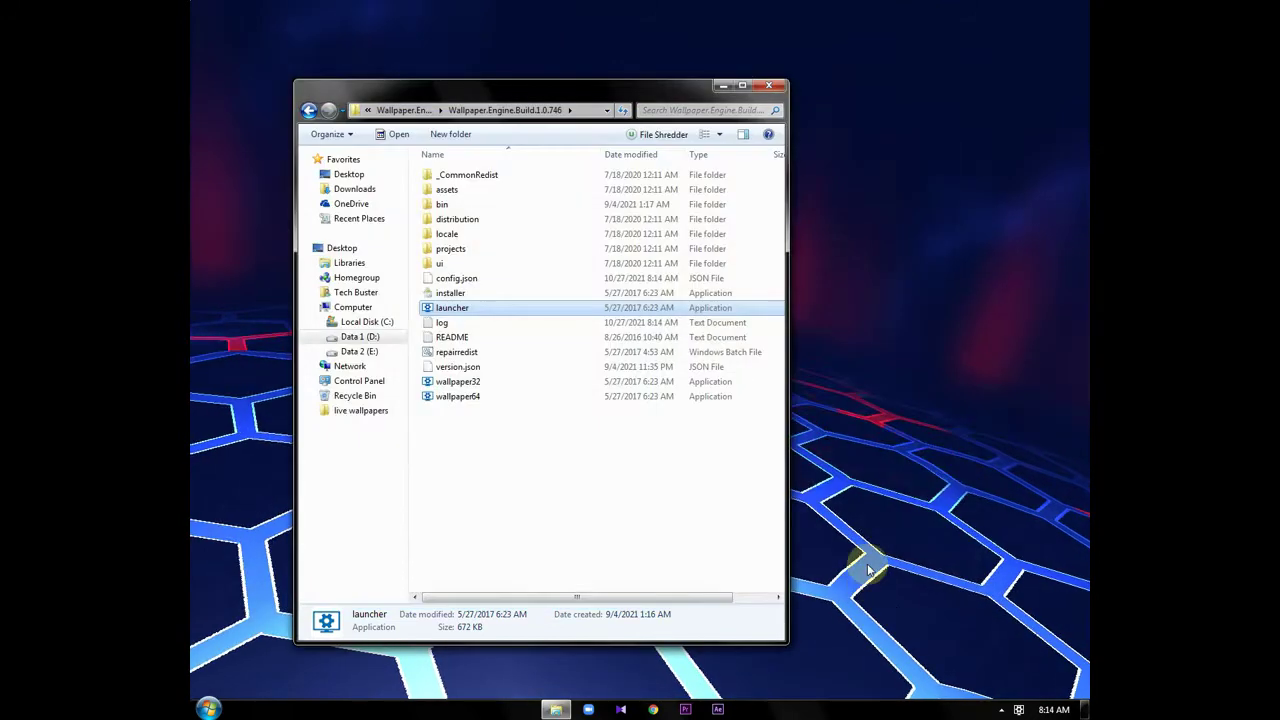
click(768, 85)
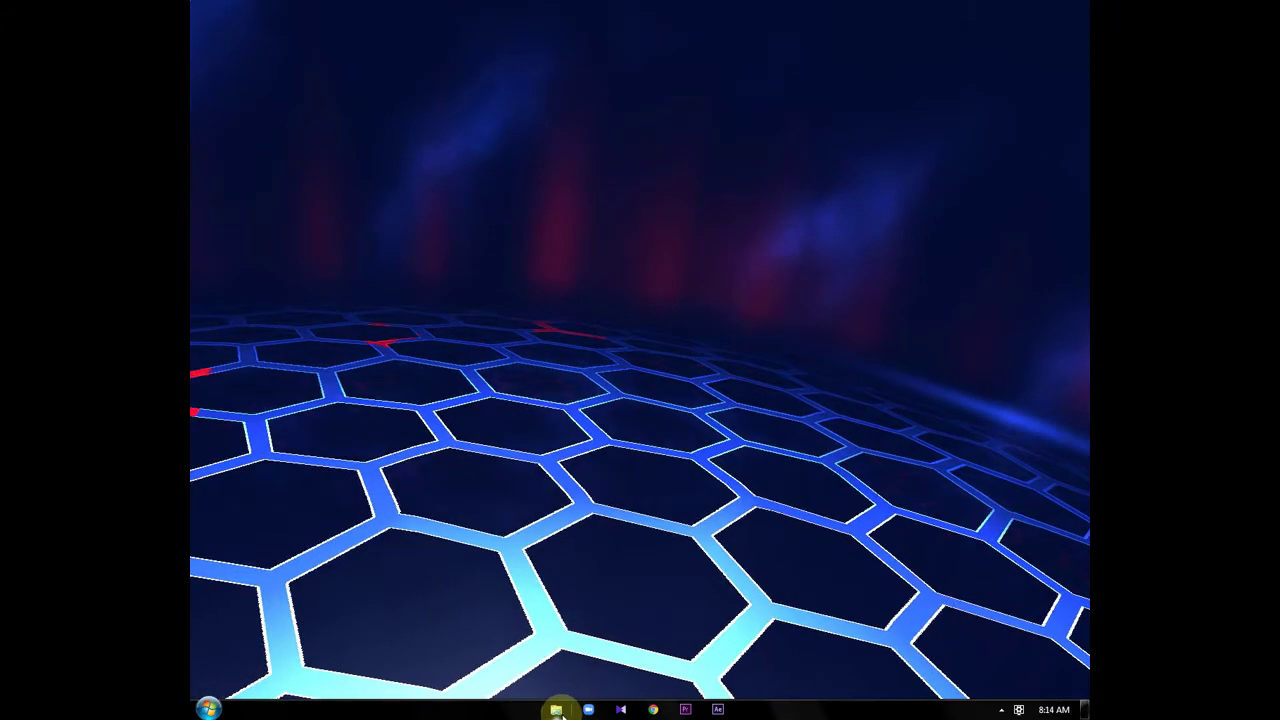
Reopen the wallpaper browser and set the Techno wallpaper's playback rate to 45
click(1012, 706)
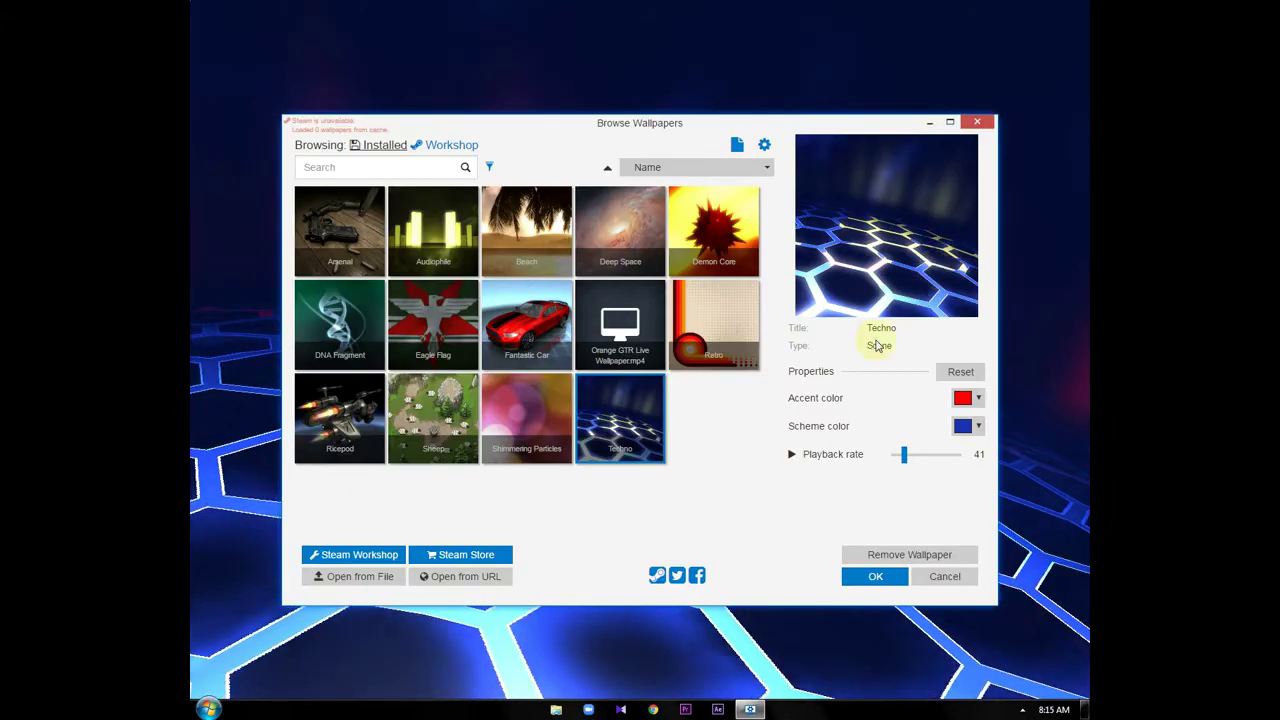
drag(903, 466, 953, 466)
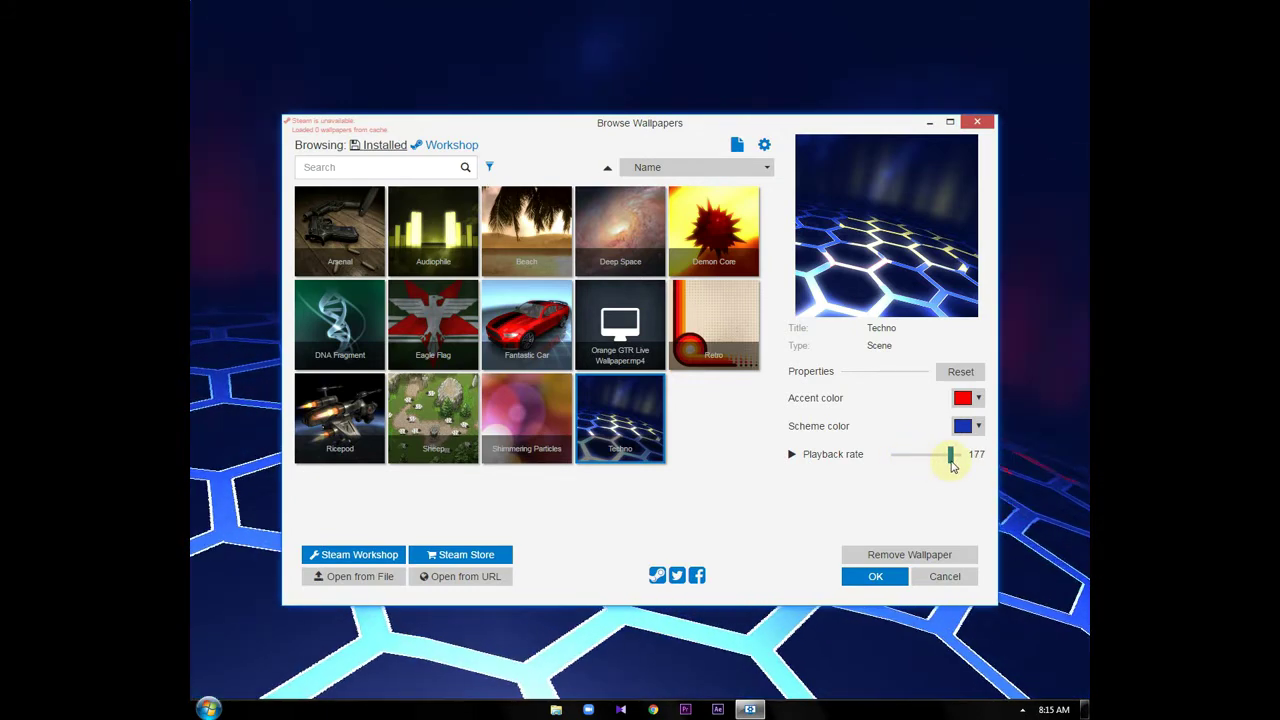
drag(950, 460, 911, 460)
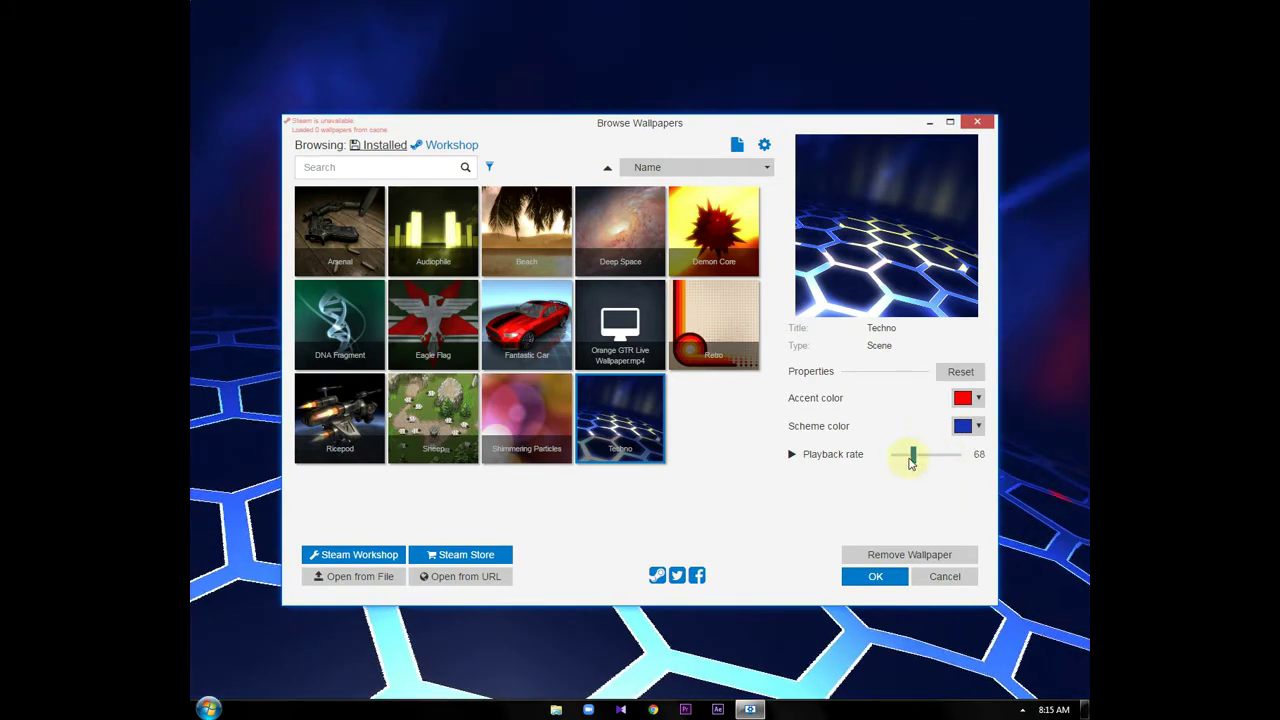
Set the Techno wallpaper's accent color to orange #ffa500 and its scheme color to a lighter blue
click(976, 400)
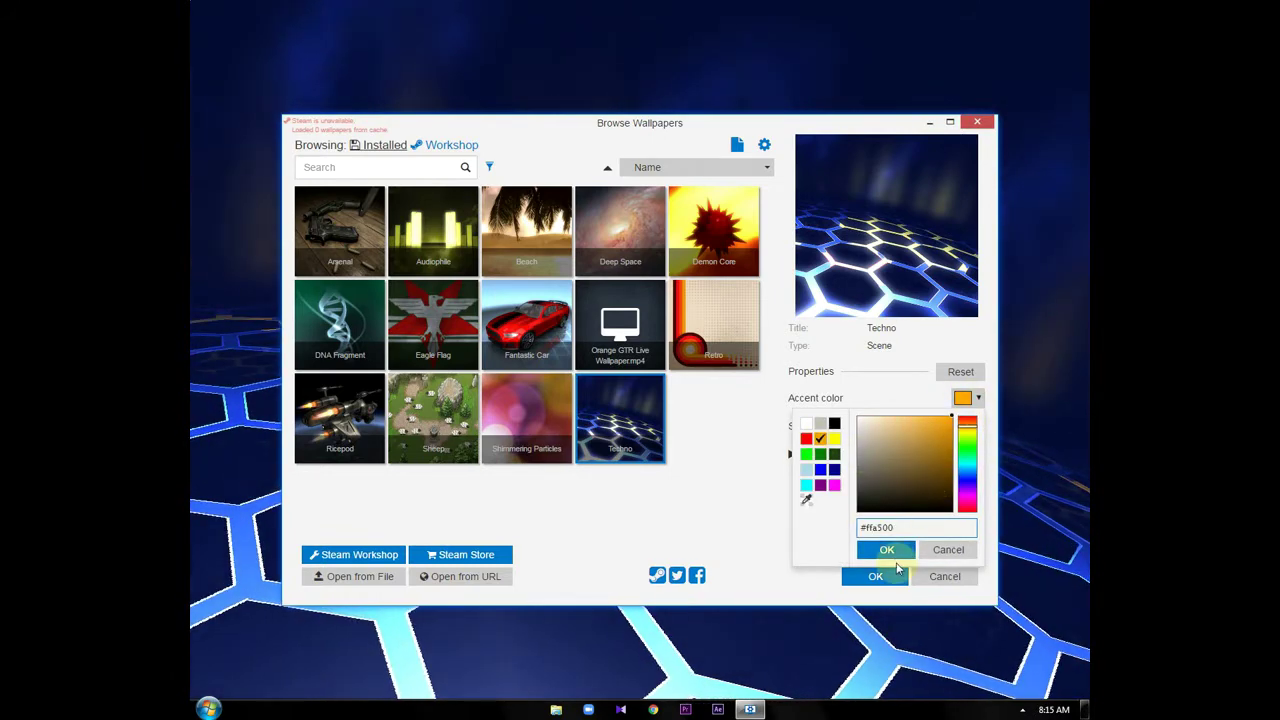
click(900, 556)
click(960, 427)
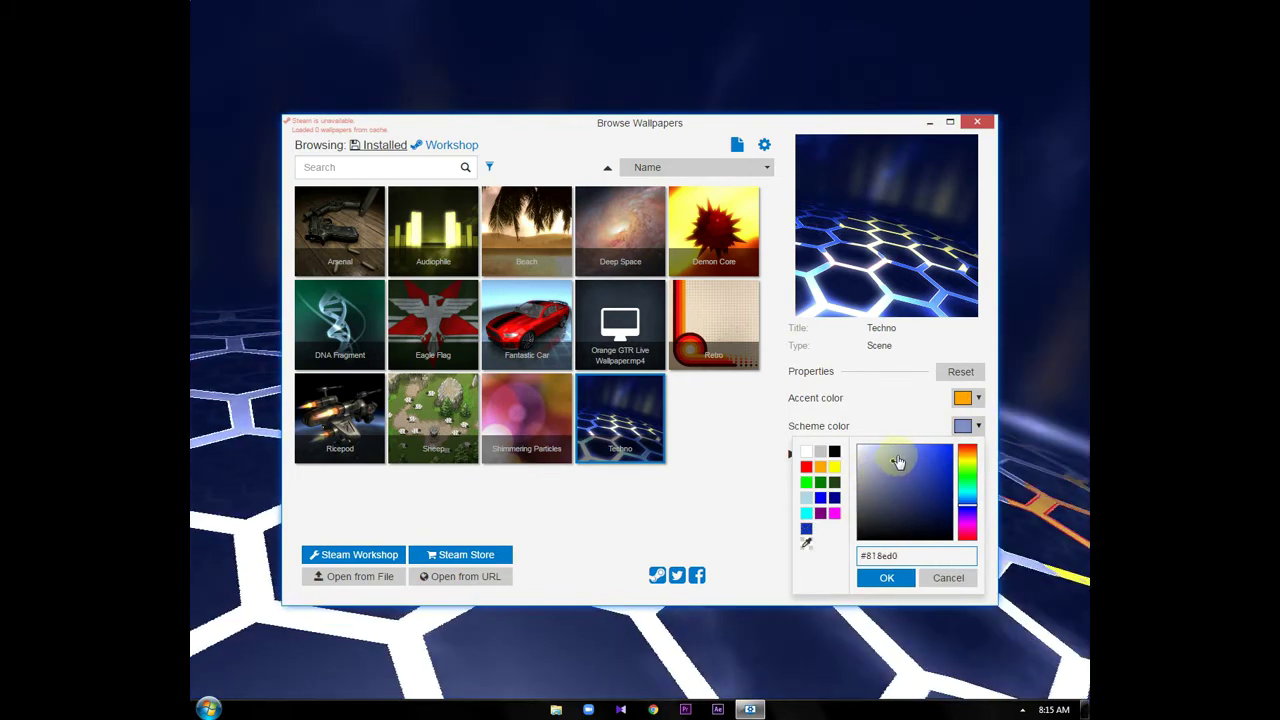
click(890, 578)
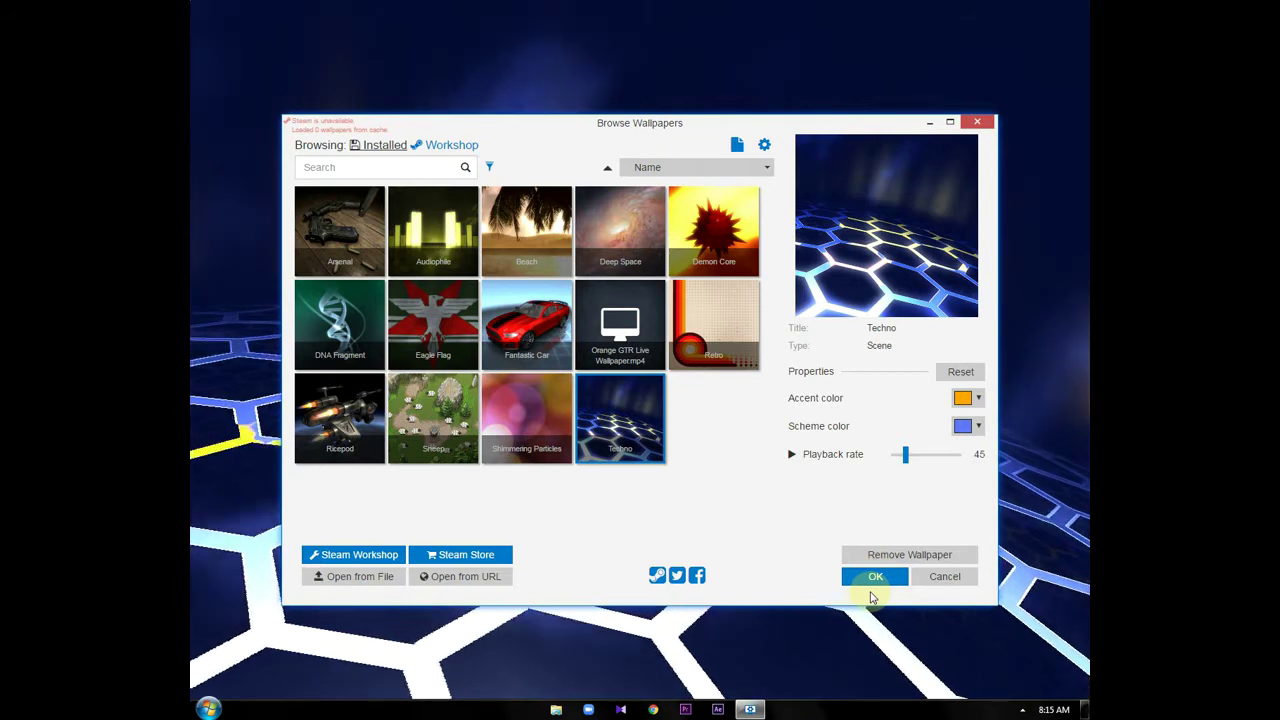
Apply Orange GTR Live Wallpaper.mp4 and preview it on the bare desktop, then return to the wallpaper browser
click(617, 323)
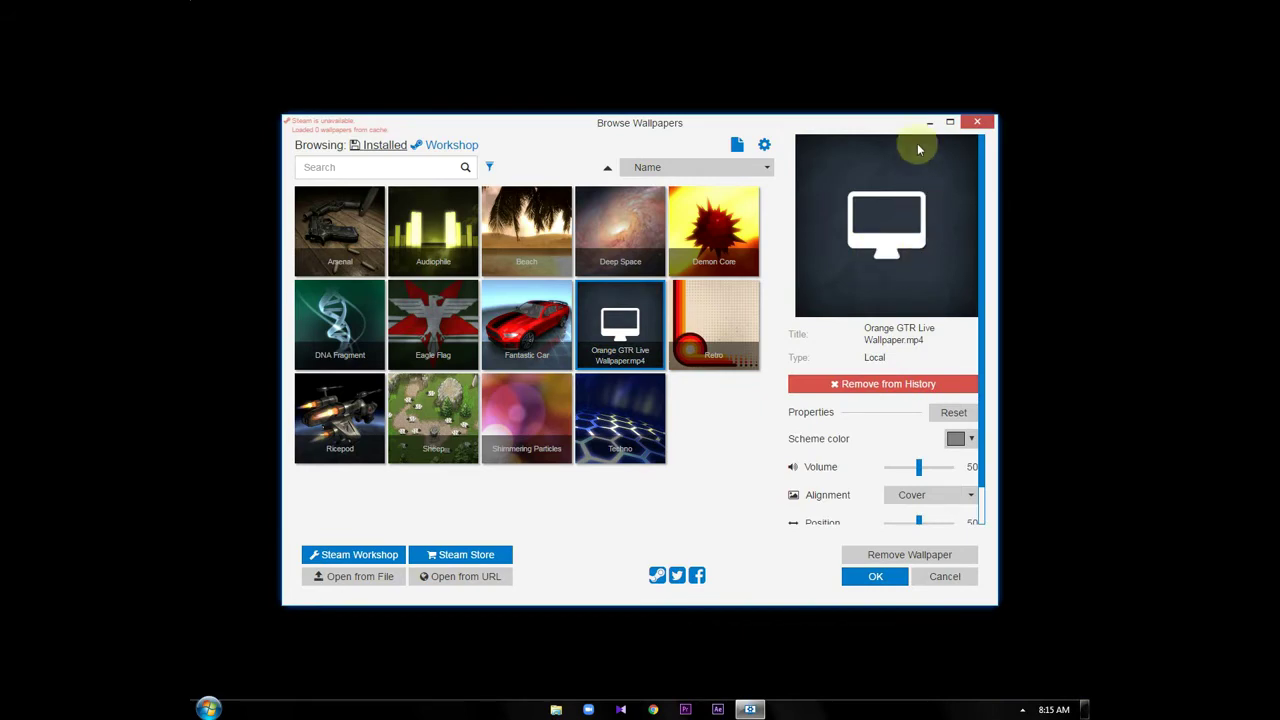
click(932, 122)
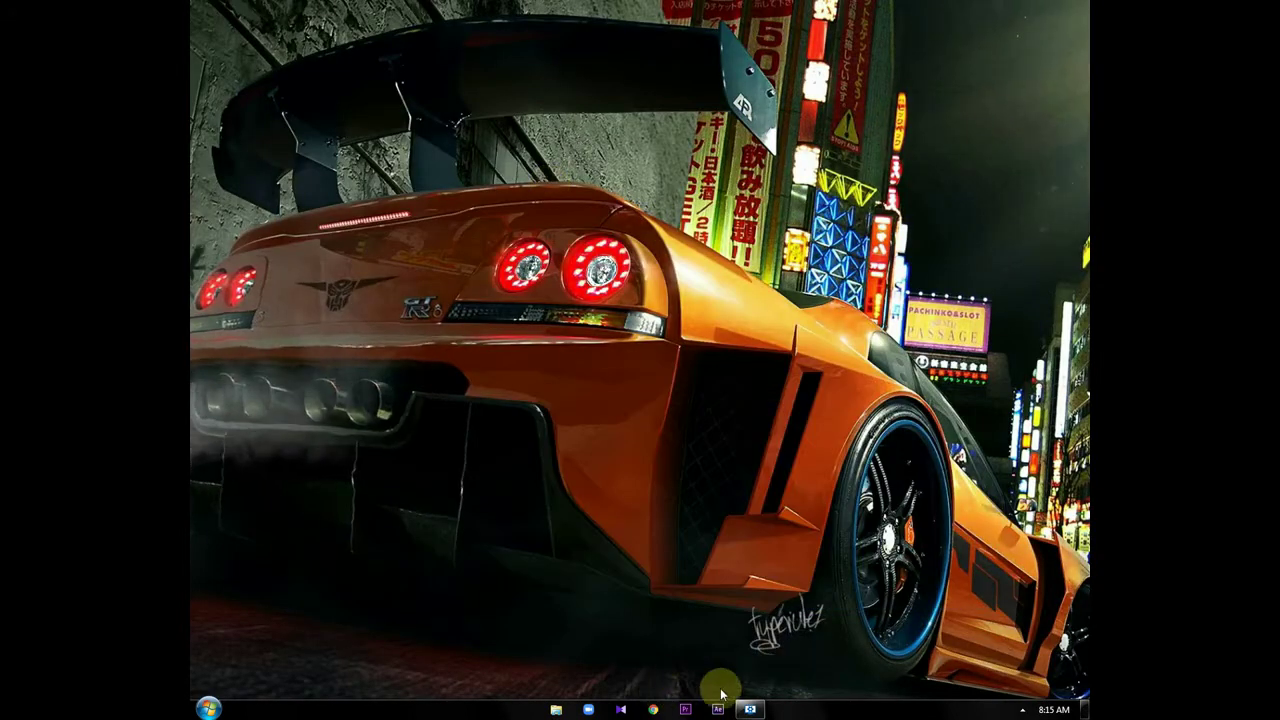
click(752, 710)
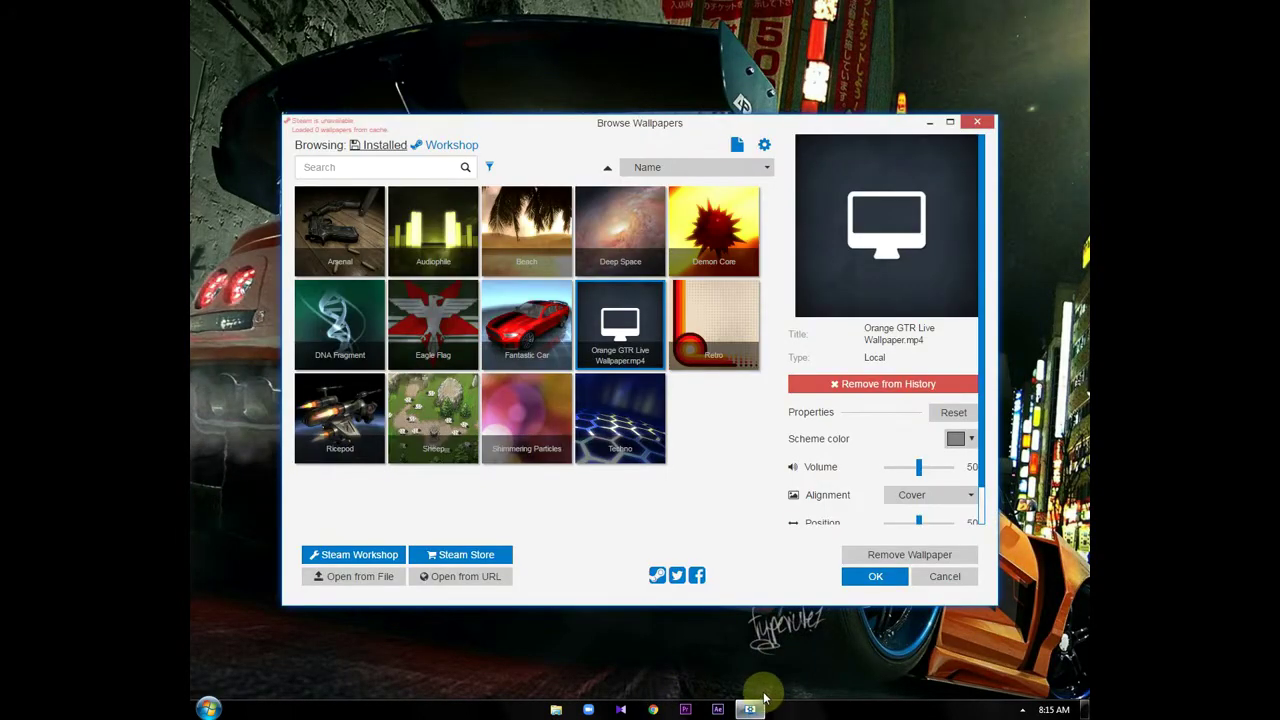
Select the Techno wallpaper again and confirm it as the desktop background
click(613, 419)
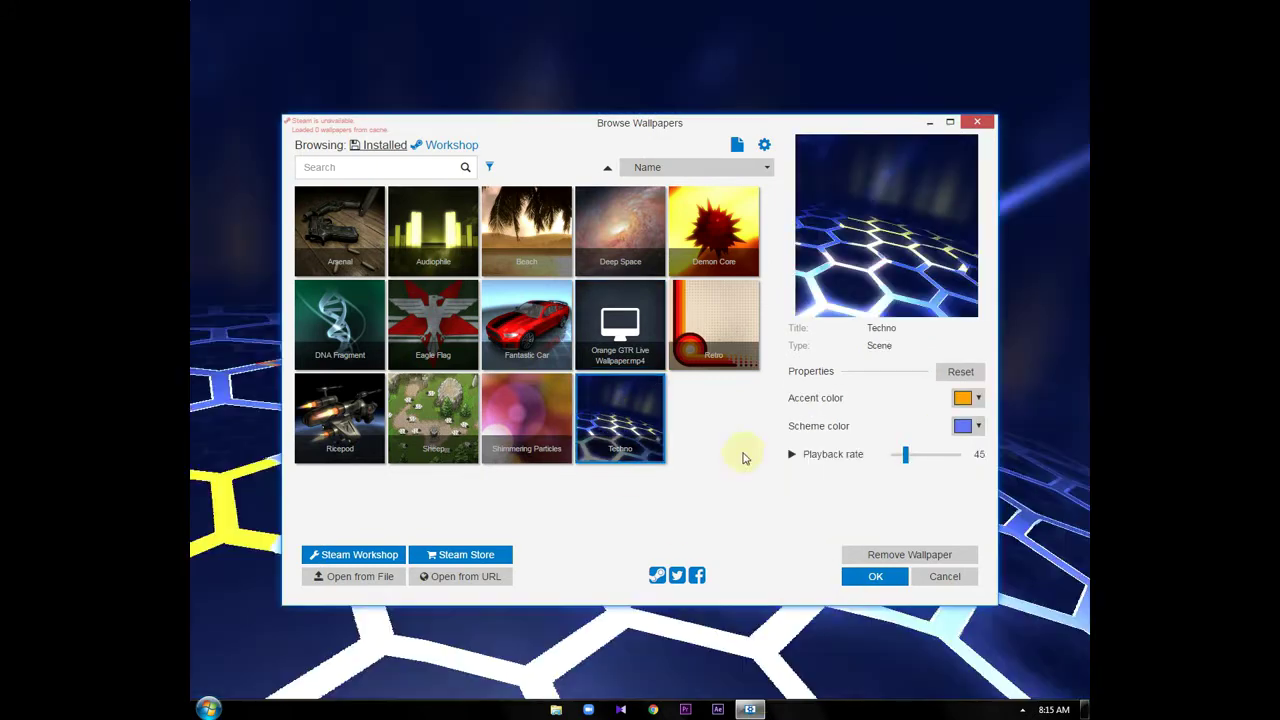
click(875, 576)
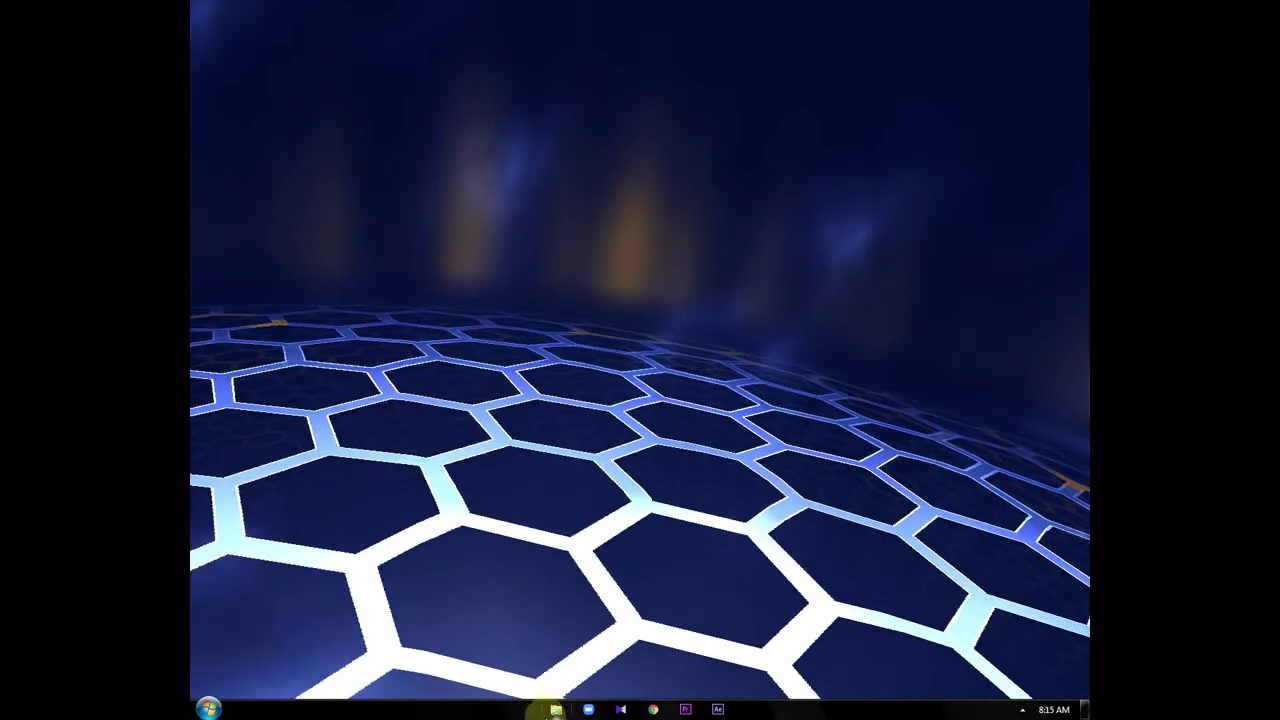
Open a file explorer window and go to Computer
click(556, 709)
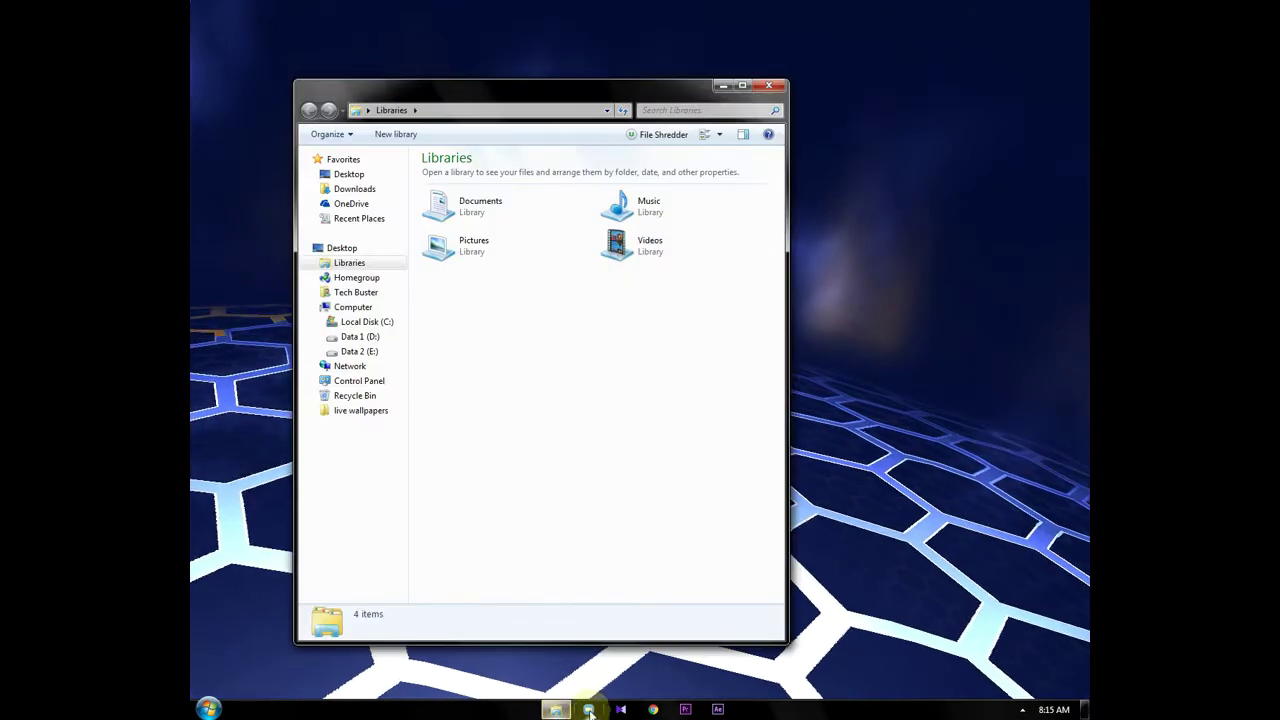
click(355, 308)
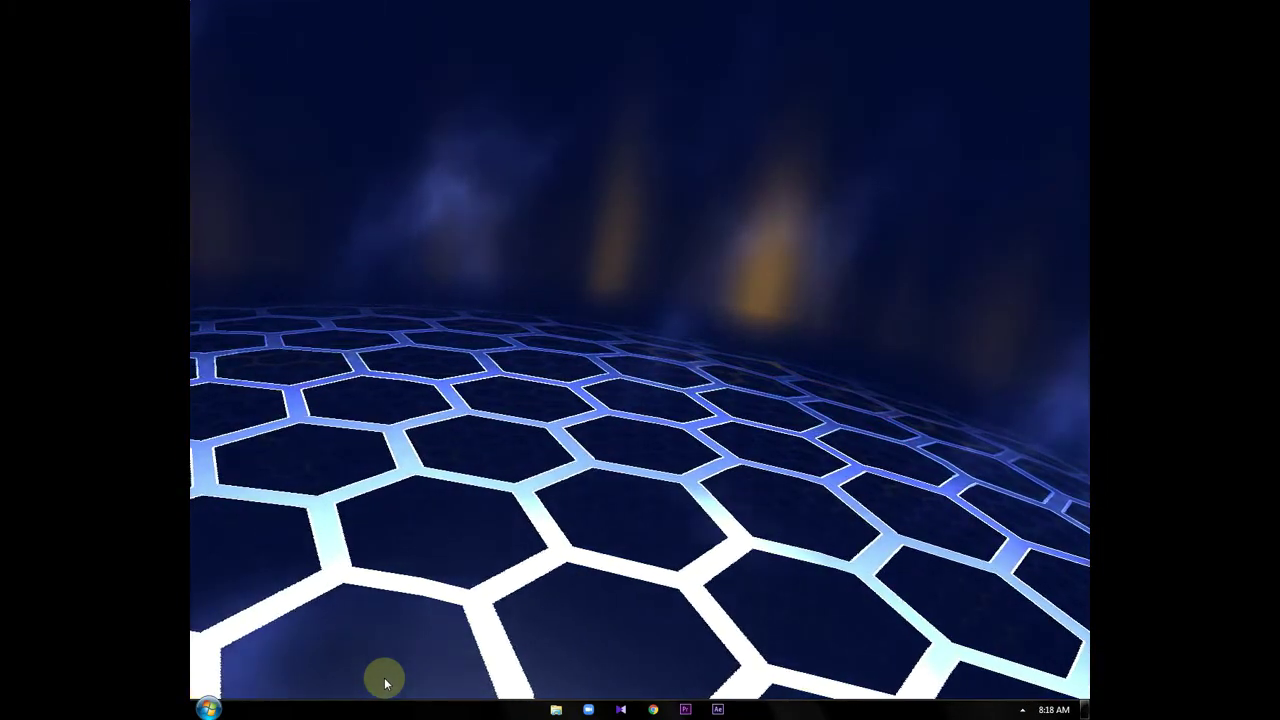
Start Rainmeter and open its Manage window from the hidden notification icons
click(205, 705)
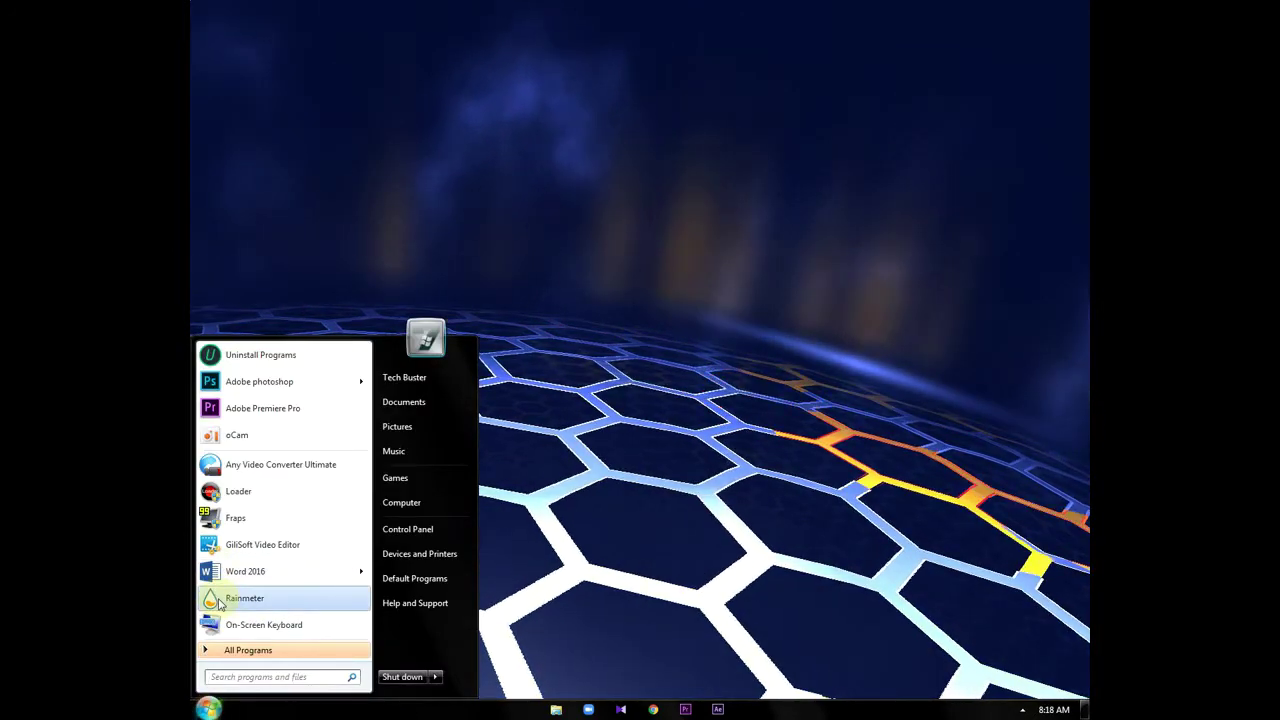
click(217, 599)
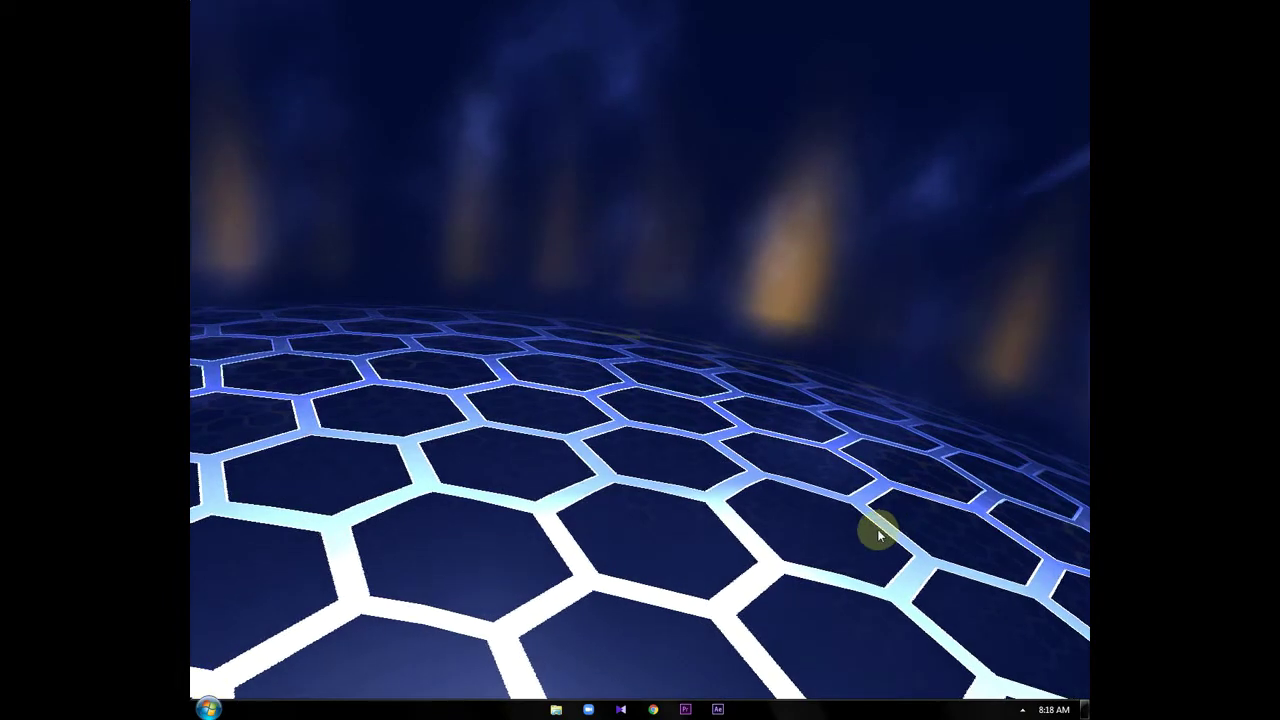
click(1022, 709)
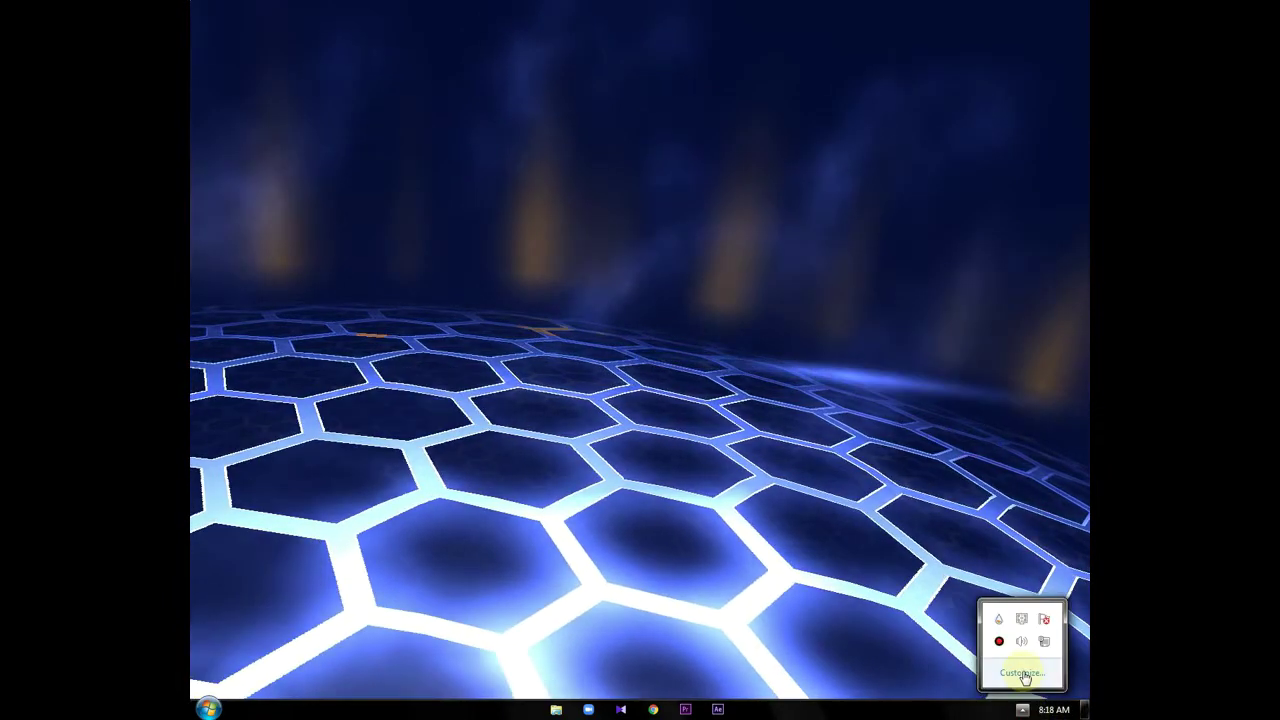
right_click(999, 621)
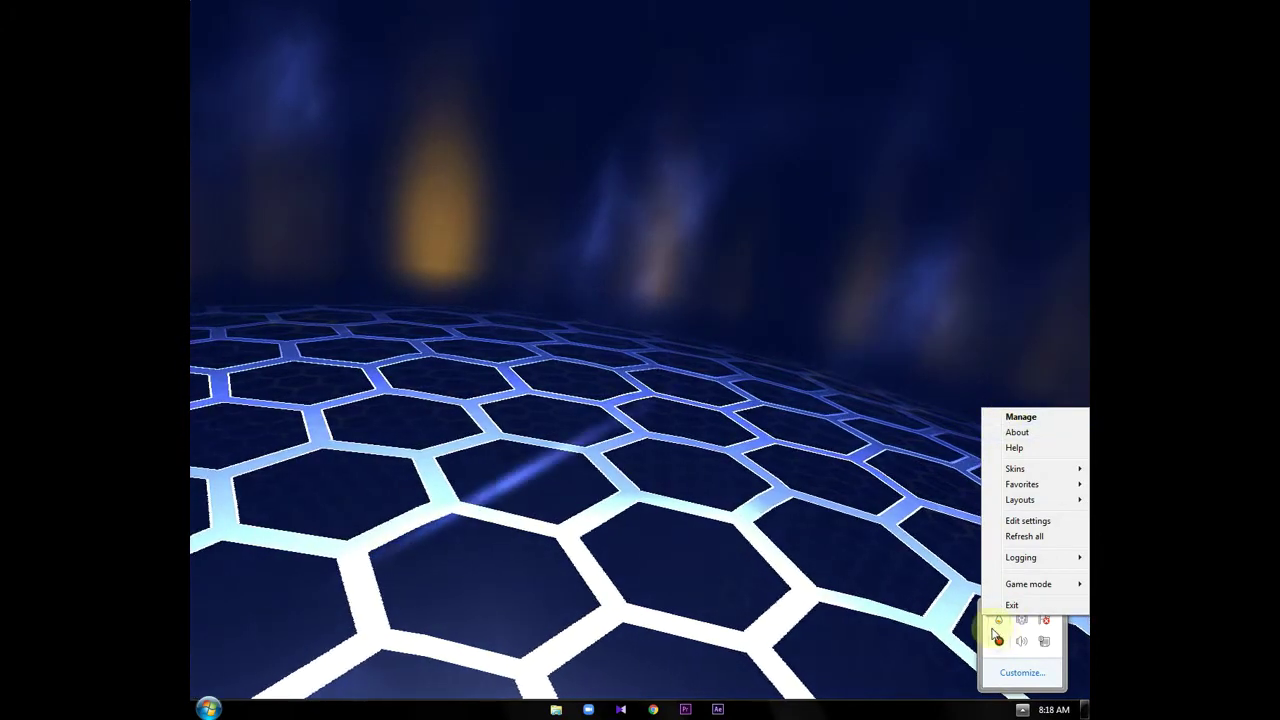
click(1020, 417)
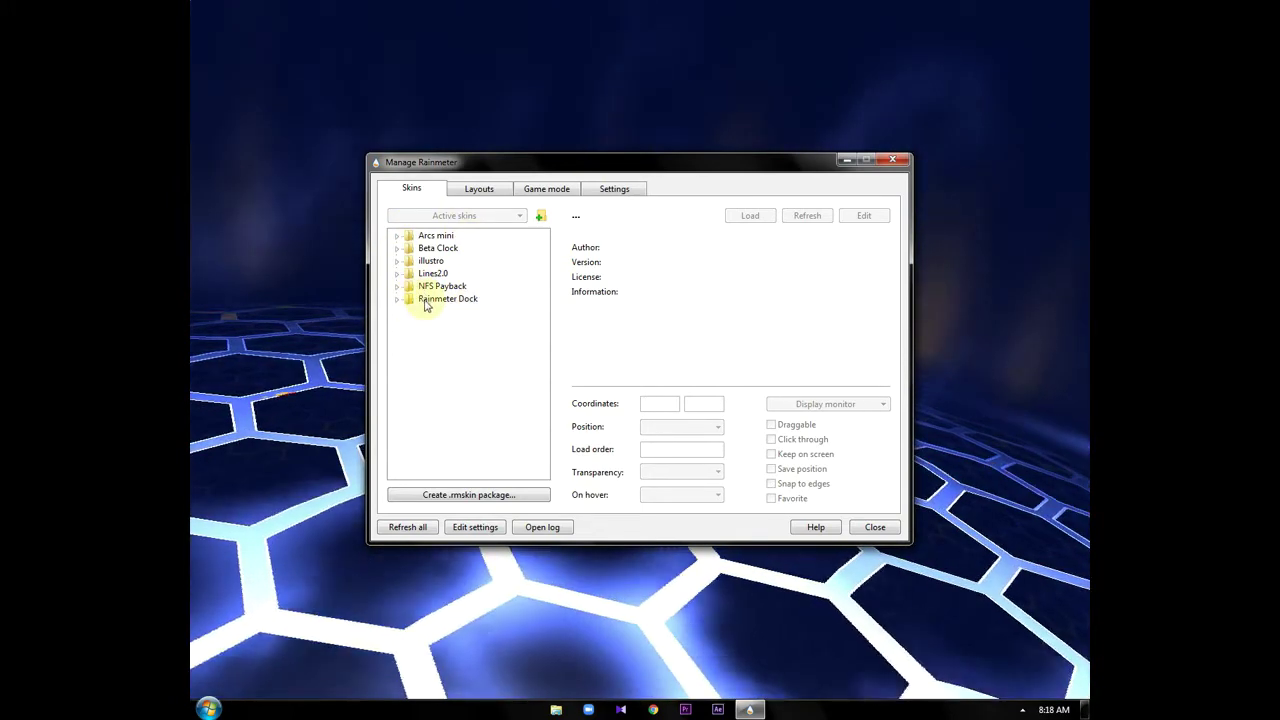
Load the NFS Speed Gauge.ini skin from NFS Payback and place it near the desktop's lower-right corner, at about 874, 602
click(398, 288)
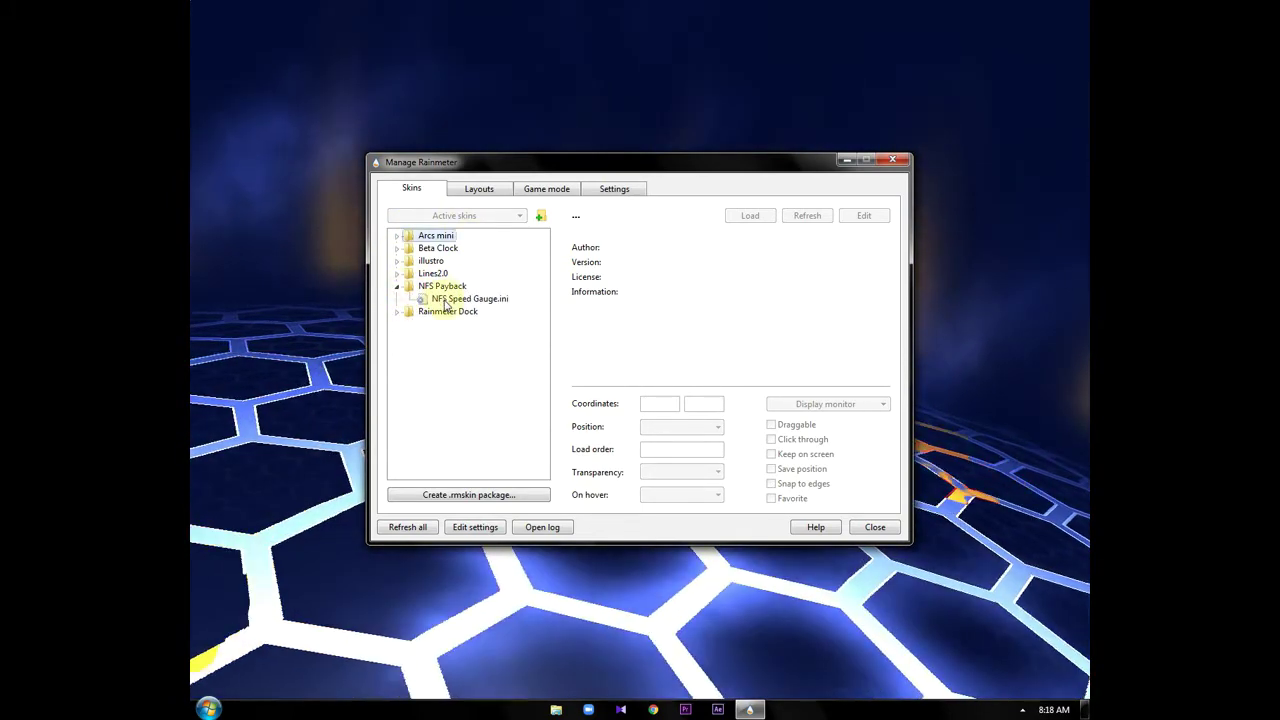
click(446, 301)
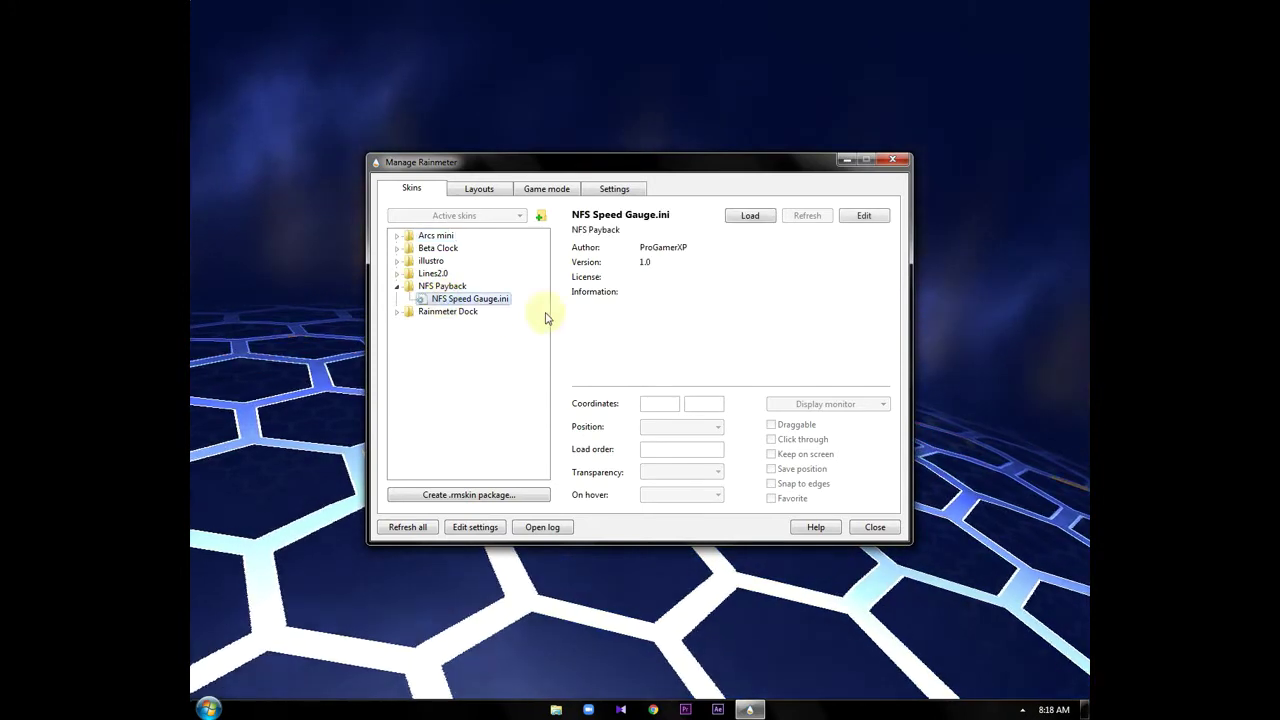
click(750, 217)
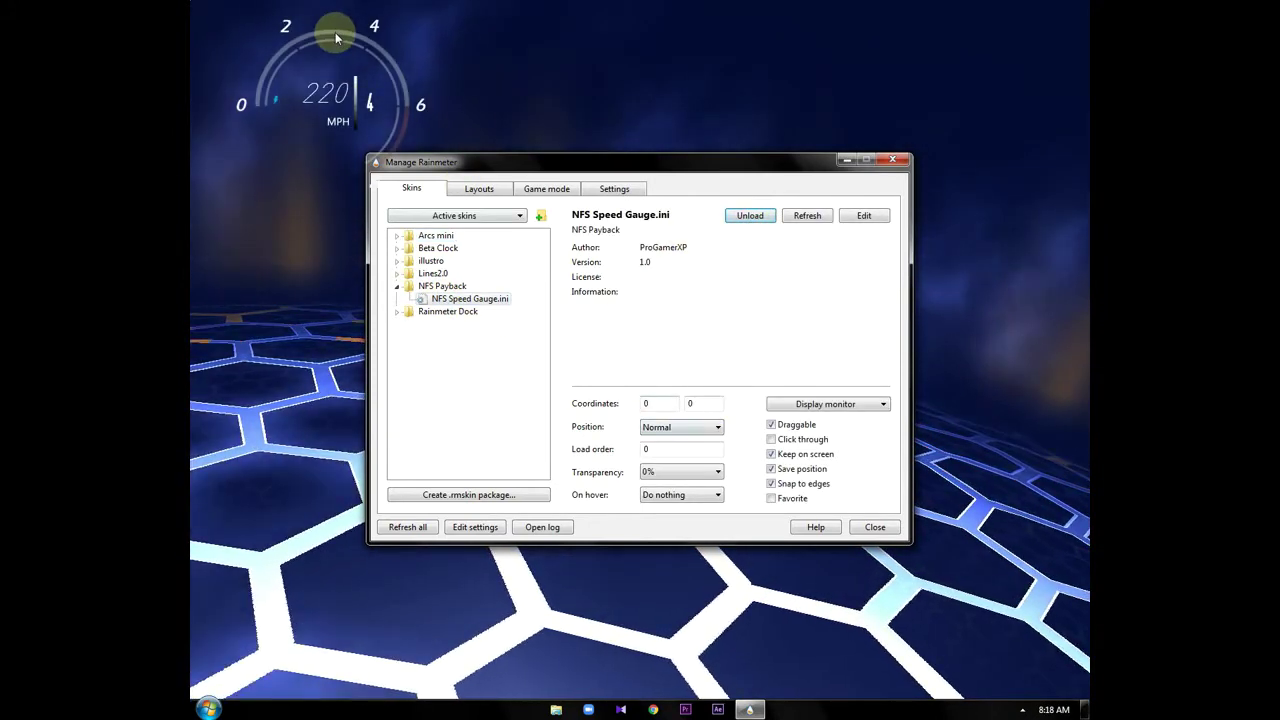
click(845, 158)
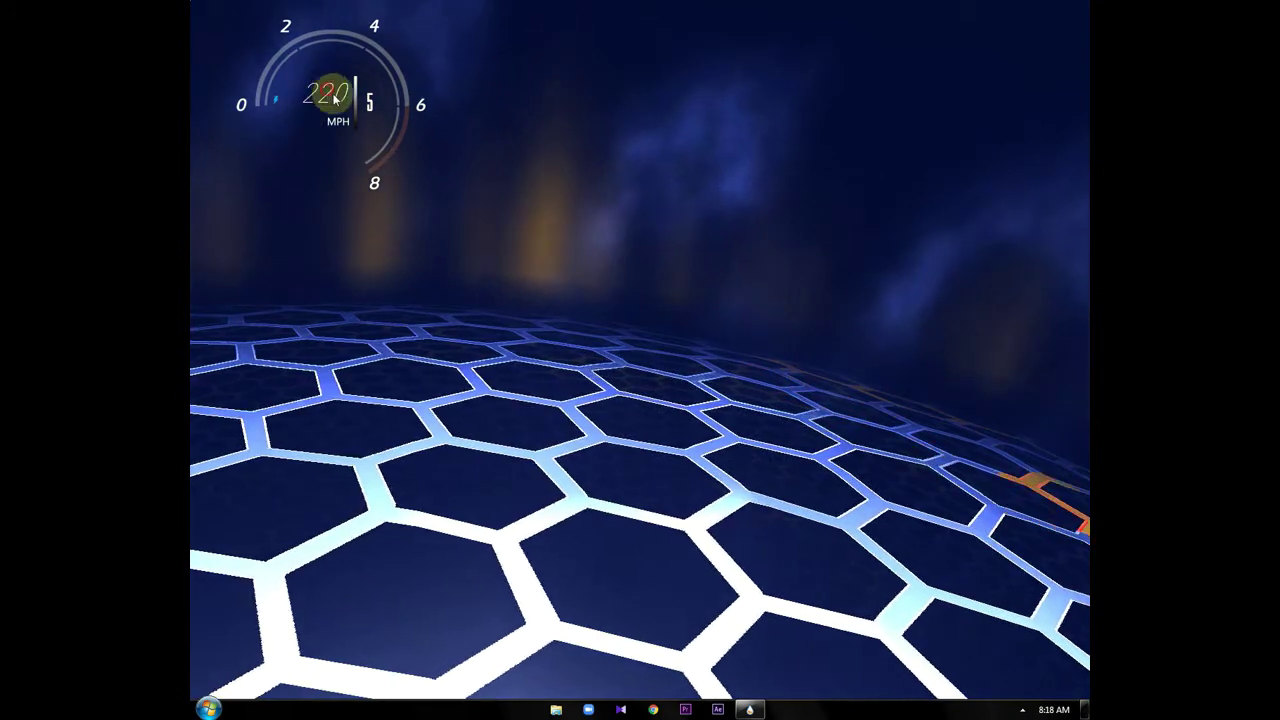
drag(425, 85, 1022, 500)
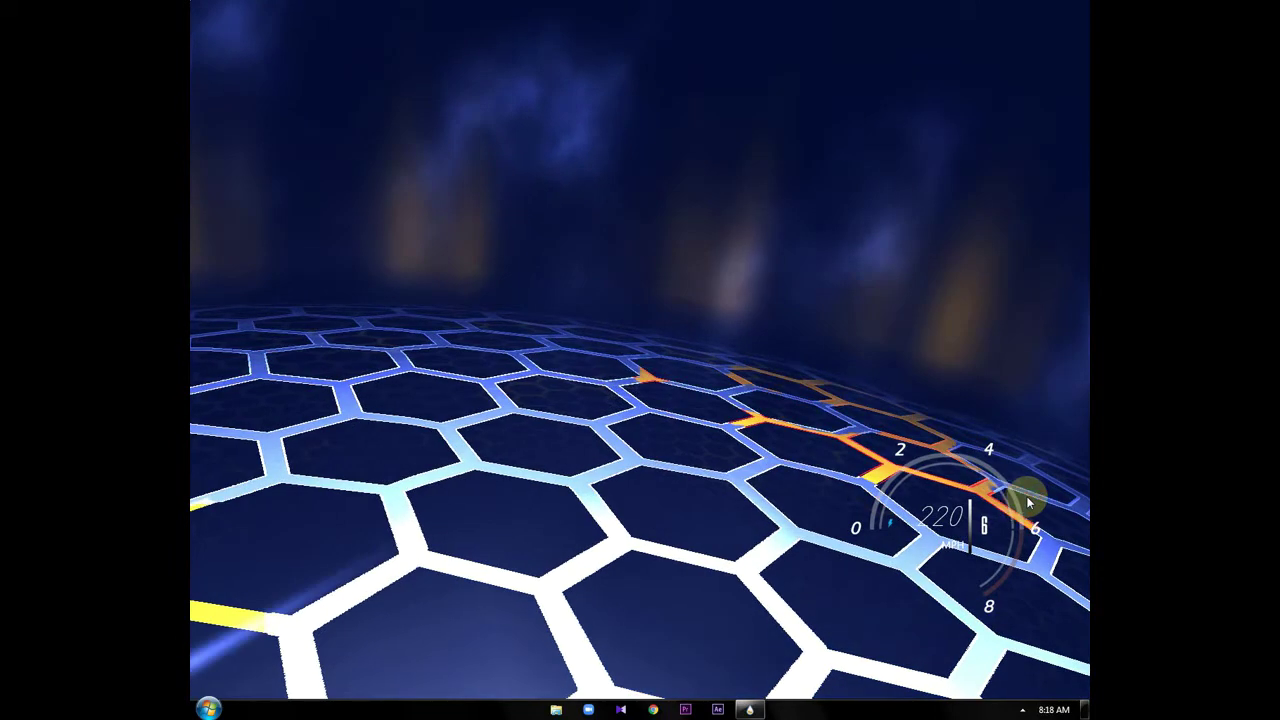
Load the Arcs.ini skin from Arcs mini and move the Manage Rainmeter window down, clear of the clock
click(748, 709)
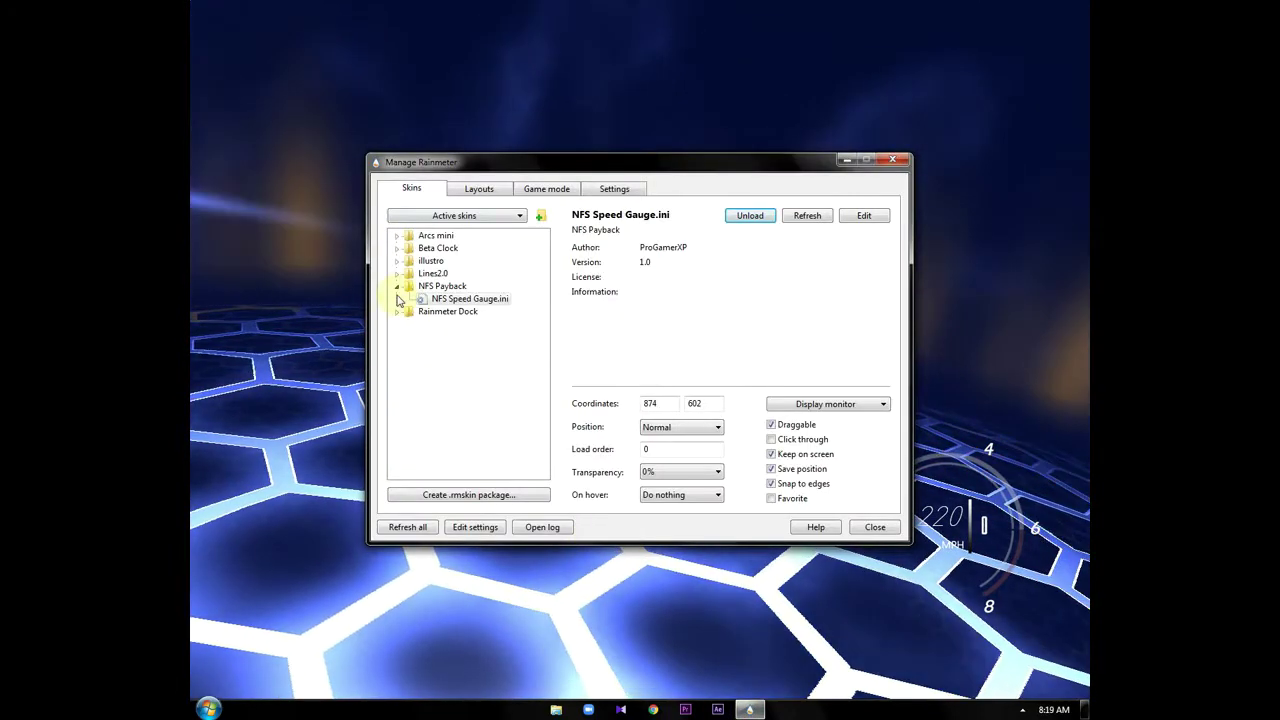
click(396, 287)
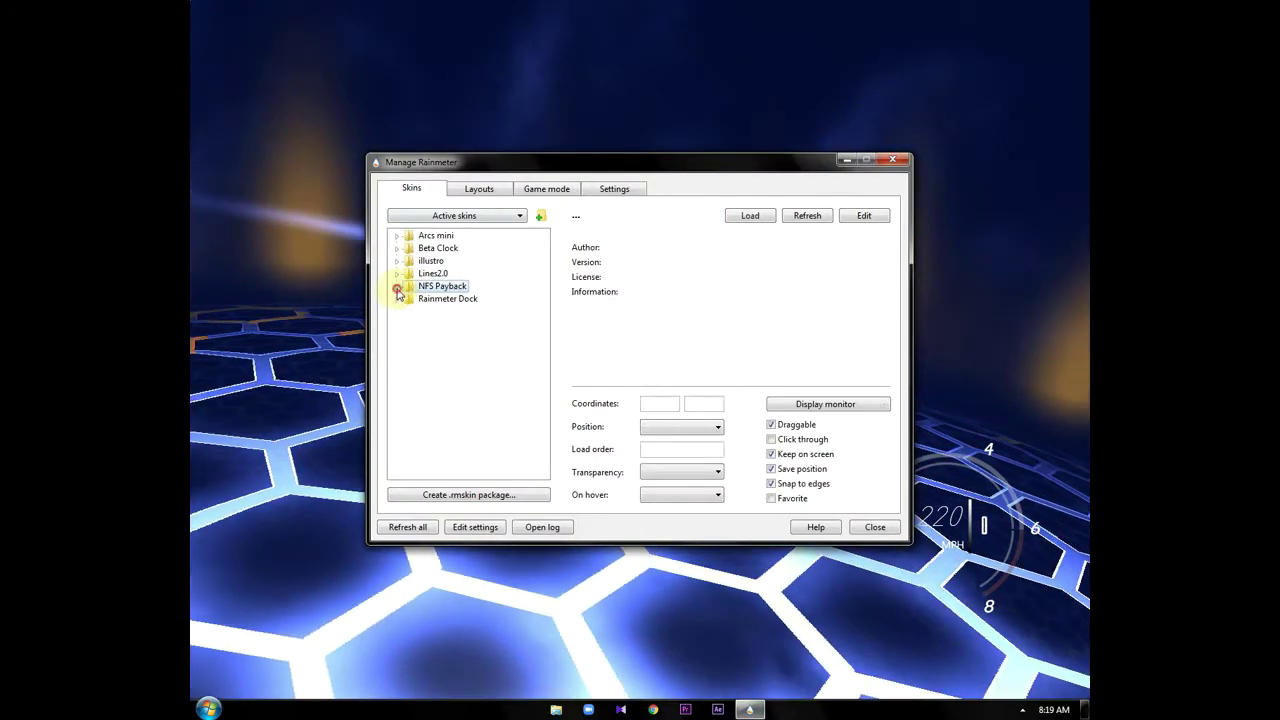
click(398, 237)
double_click(440, 248)
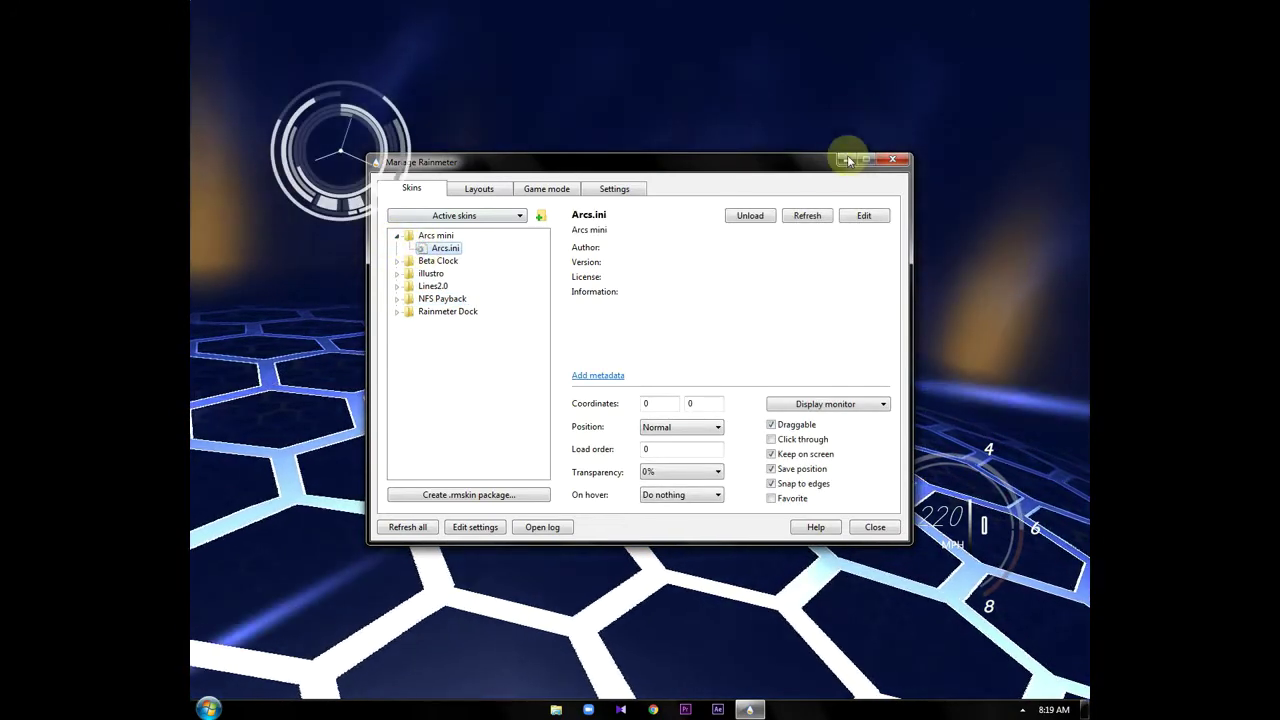
drag(468, 160, 502, 307)
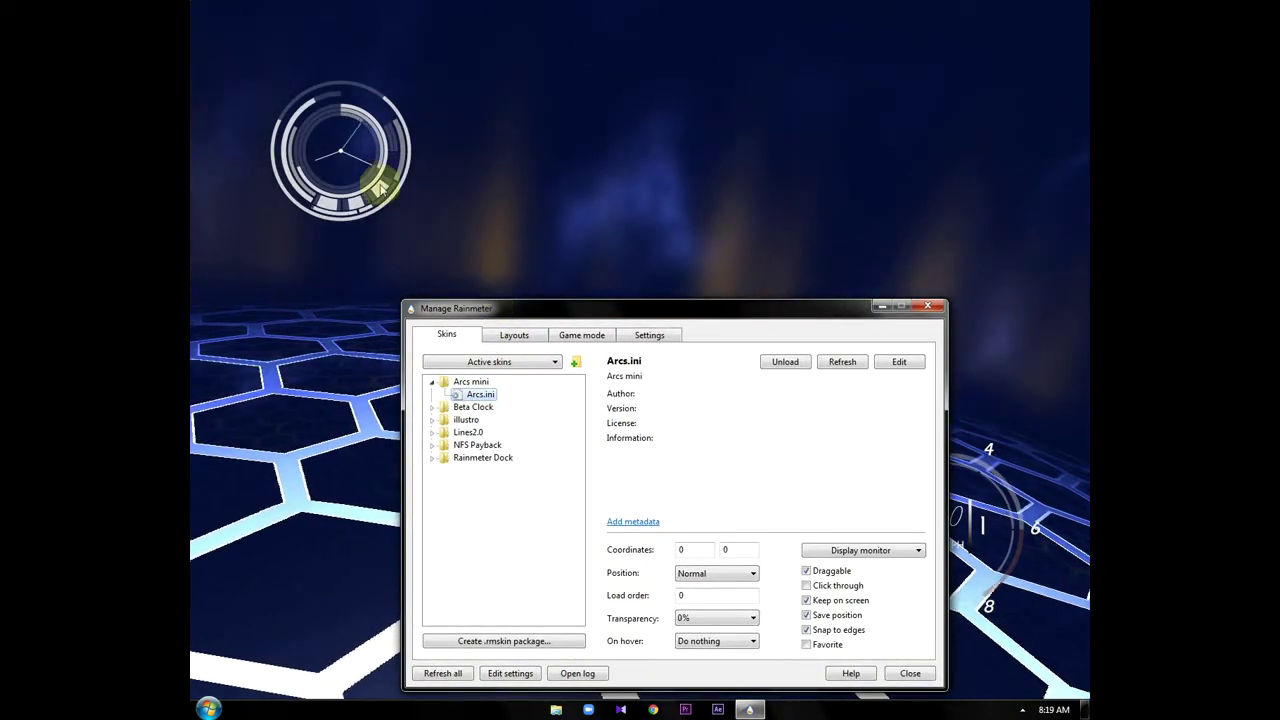
Load the BetaClock.ini skin from Beta Clock and unload the Arcs mini skin from the desktop
click(432, 407)
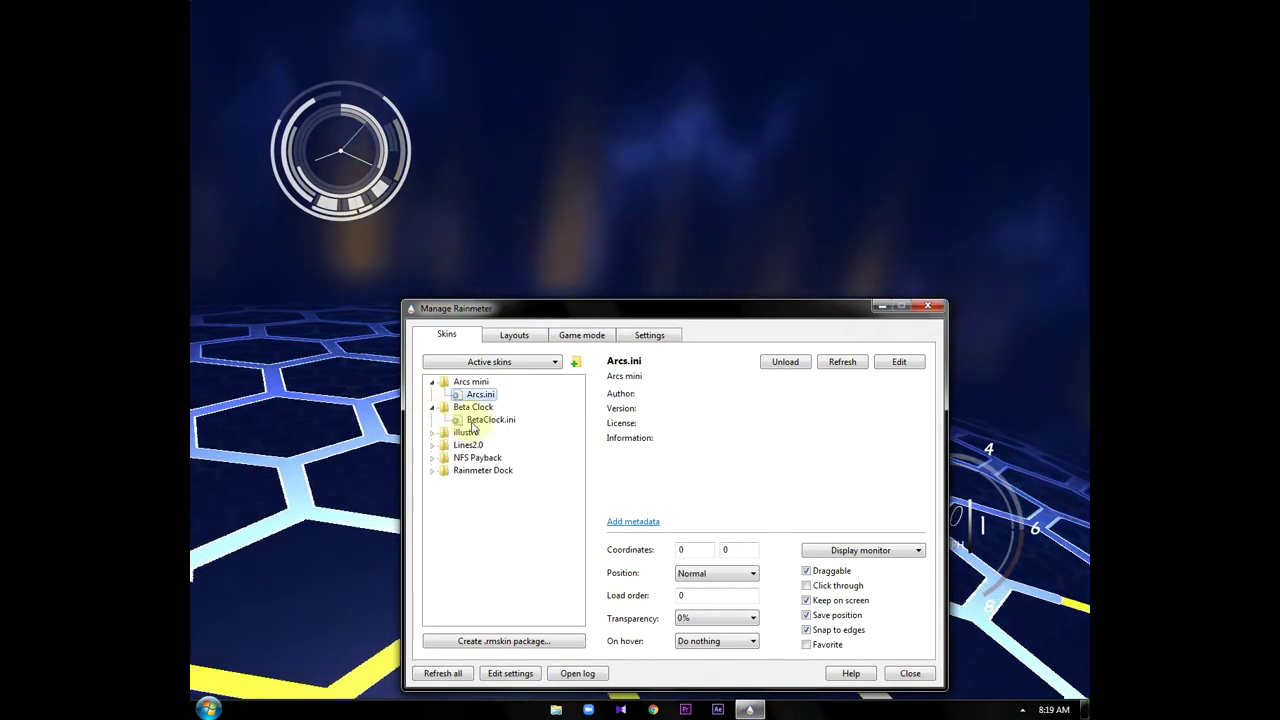
double_click(472, 421)
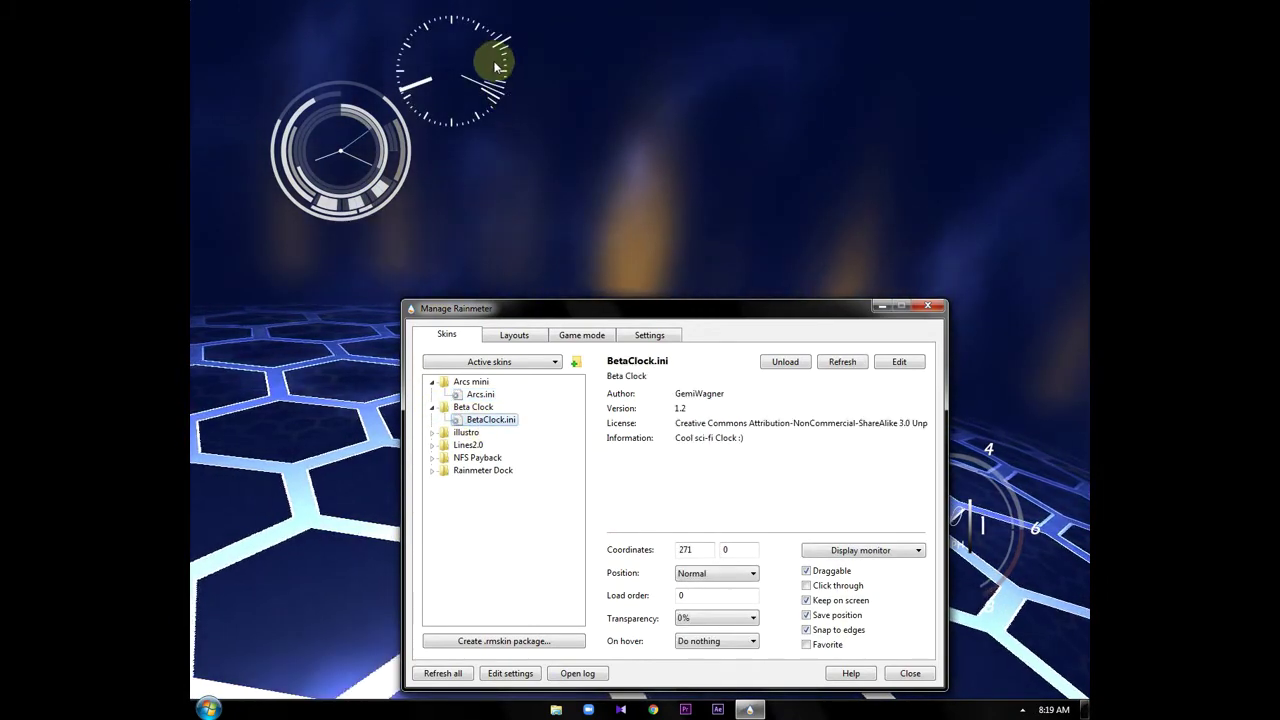
right_click(350, 150)
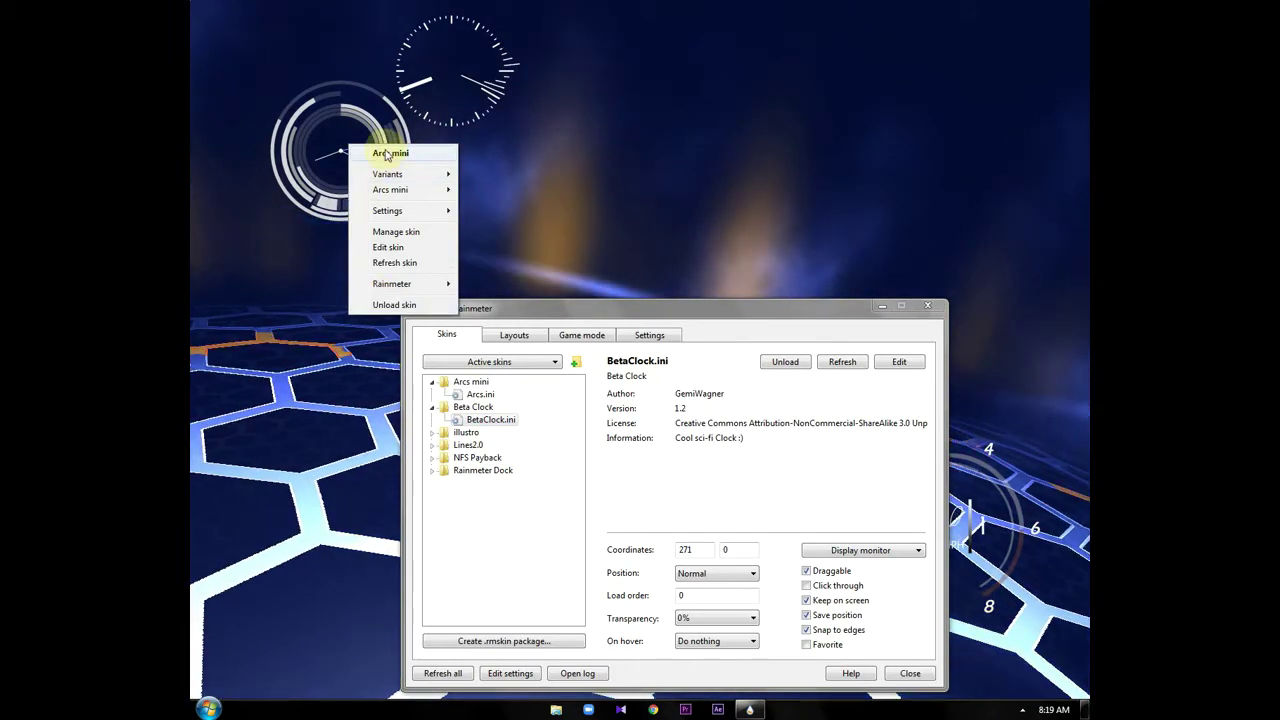
click(371, 305)
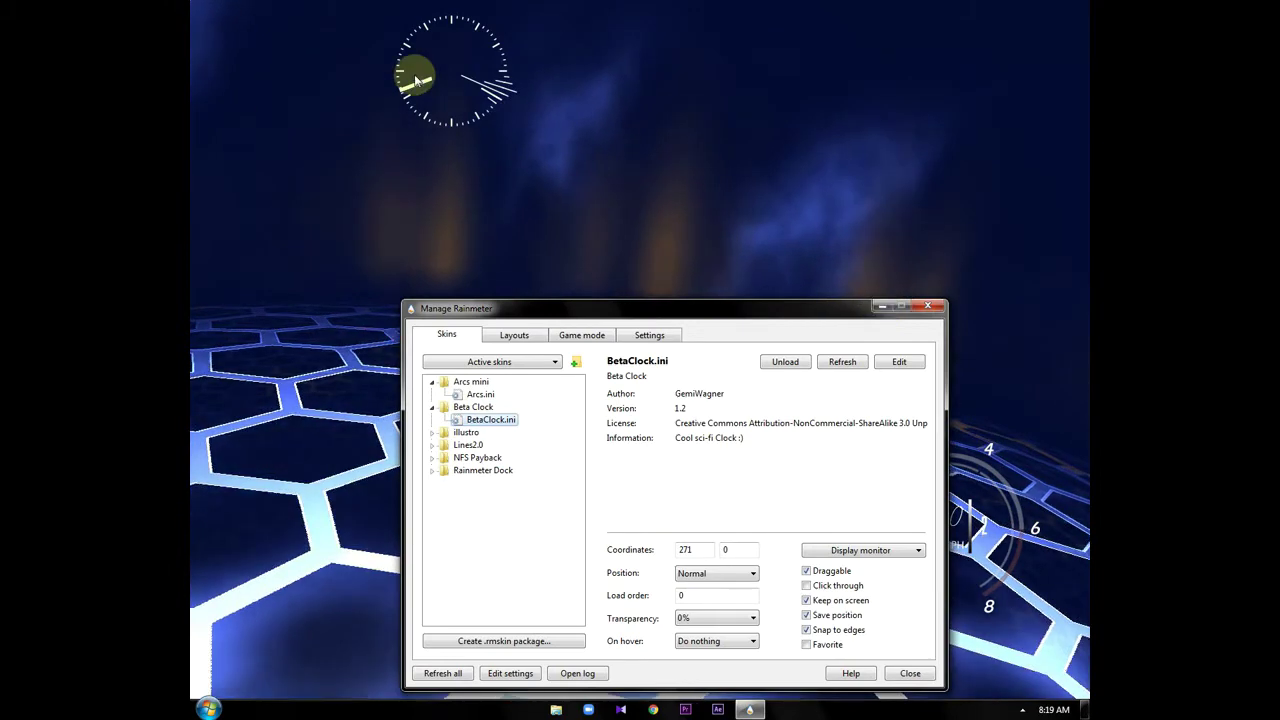
Place the Beta Clock skin in the desktop's upper-right corner, at about 1078, 0, and collapse its skin folder
drag(443, 55, 1005, 16)
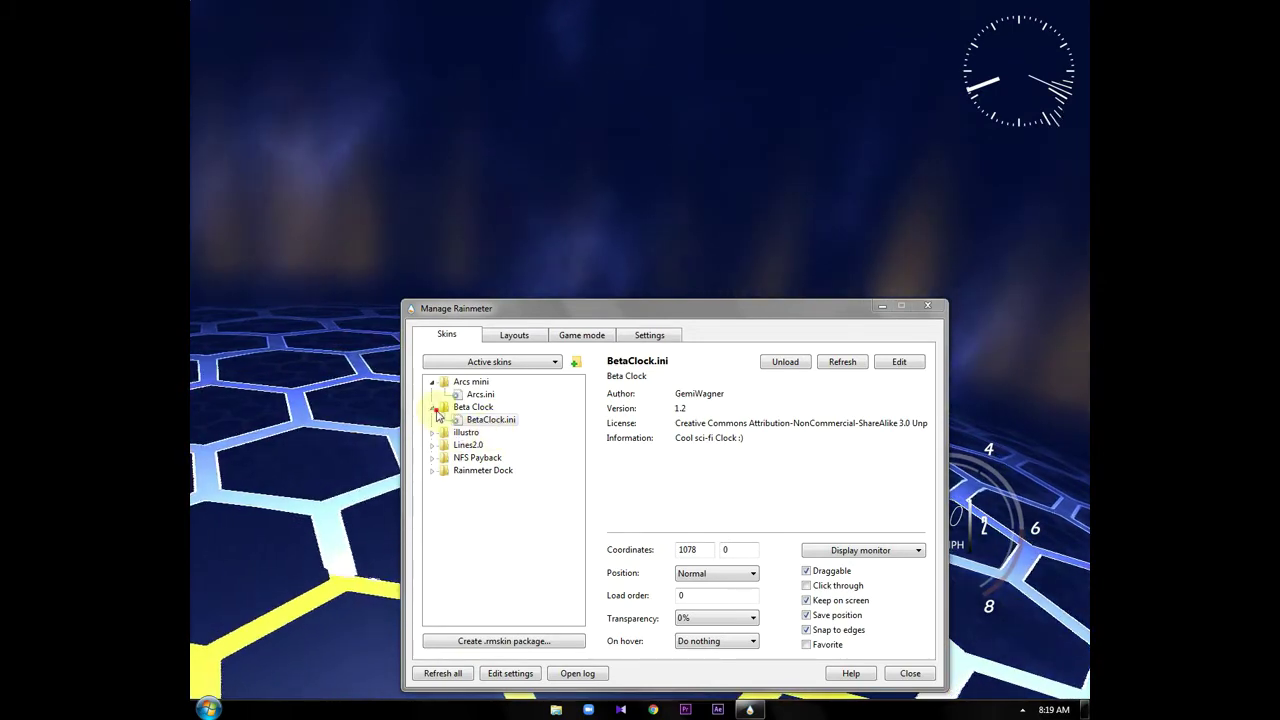
click(435, 408)
Load the cpuhor.ini skin from Lines2.0\CPU and place it below the clock, at about 1056, 260
click(434, 408)
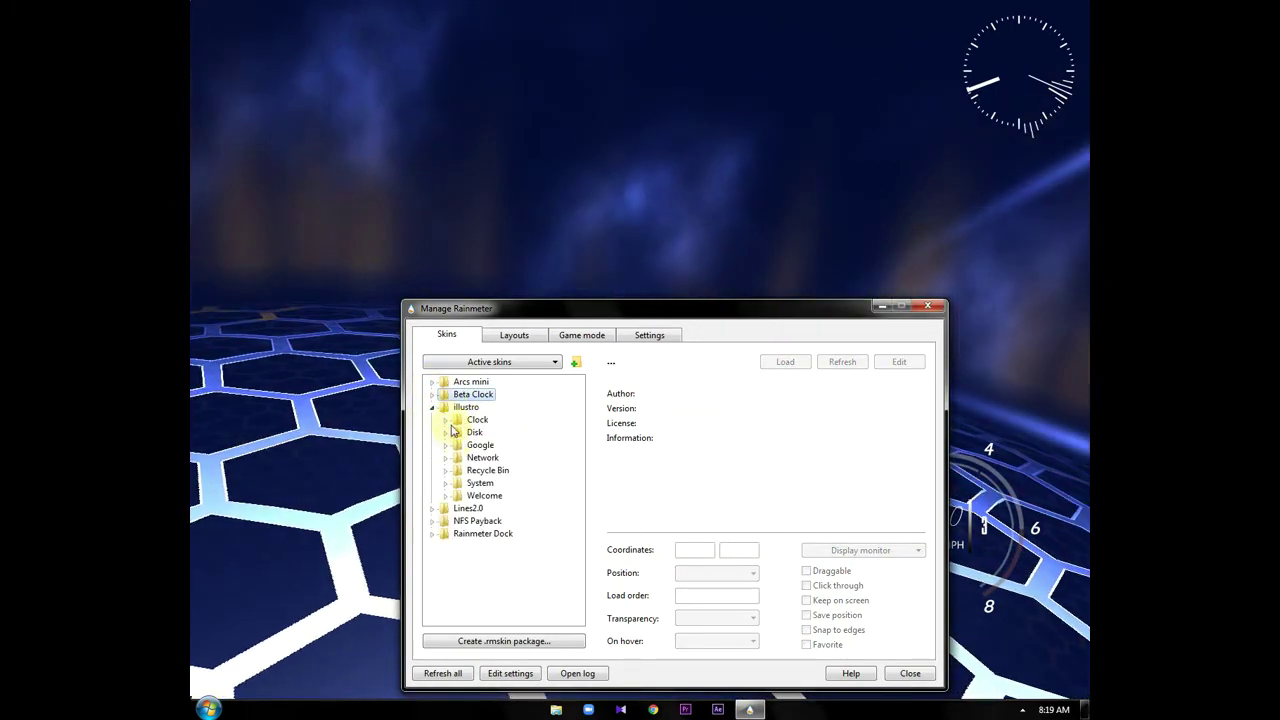
click(435, 408)
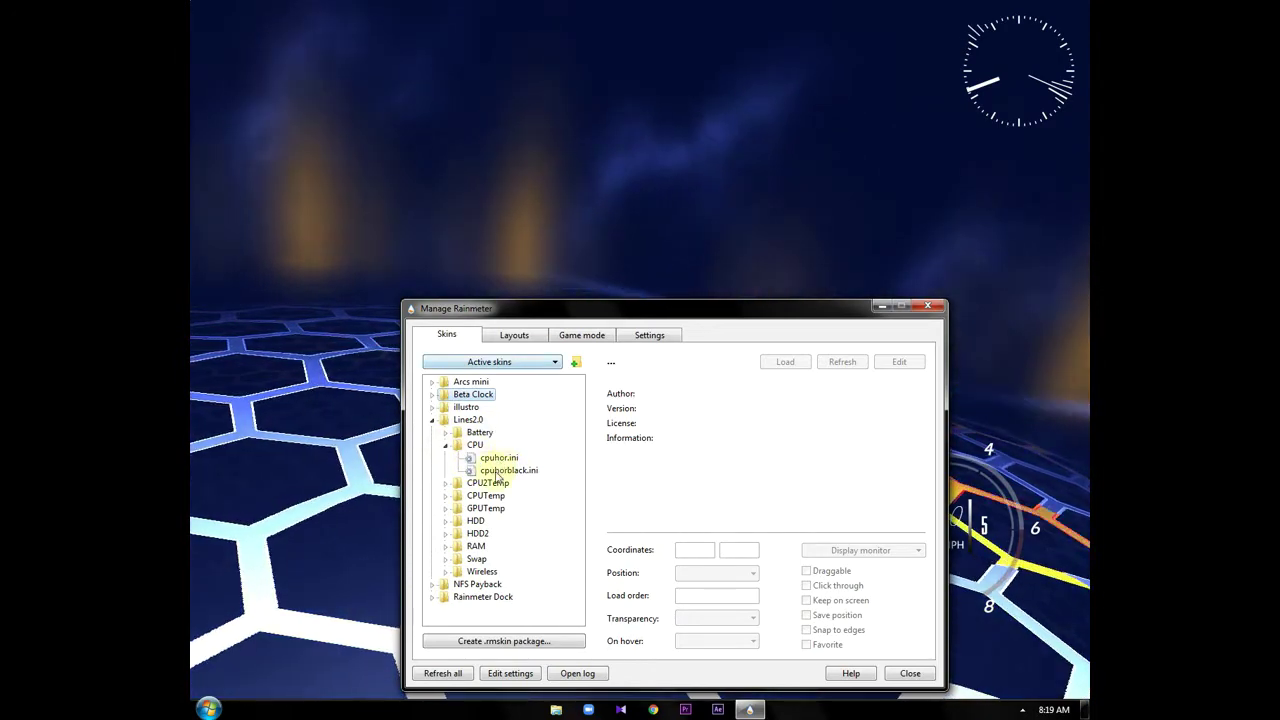
double_click(492, 458)
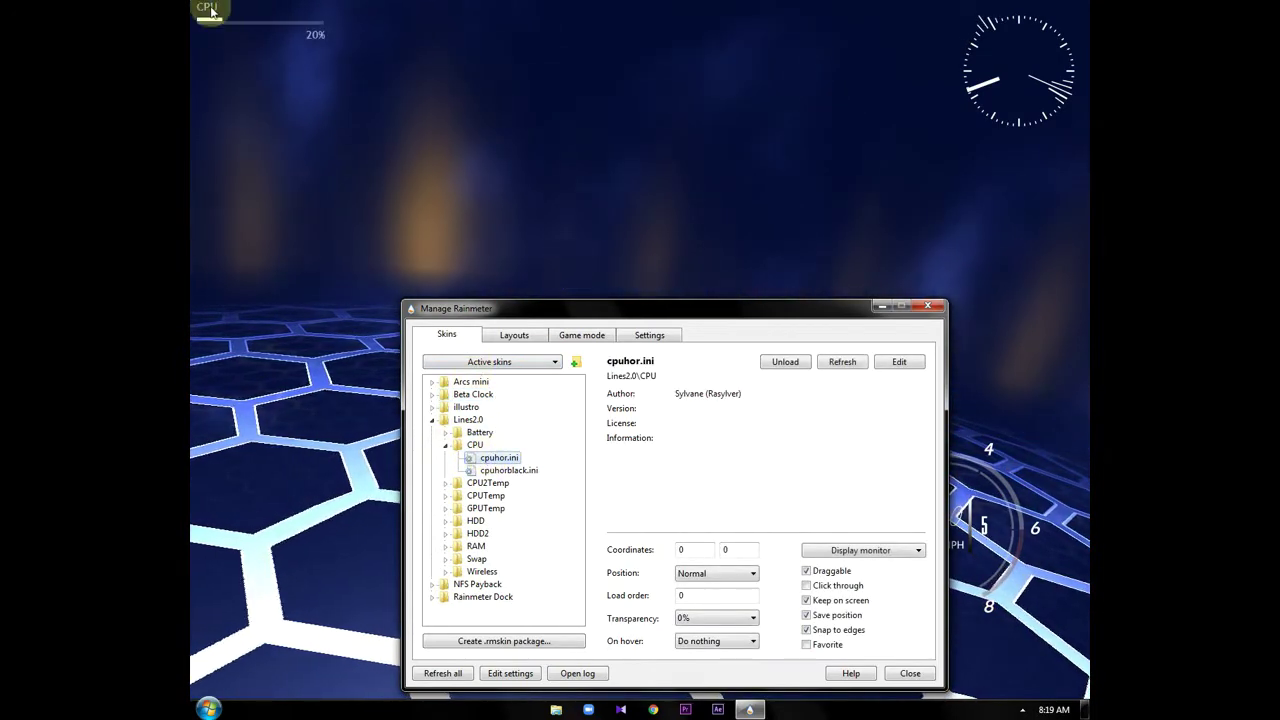
drag(228, 28, 973, 203)
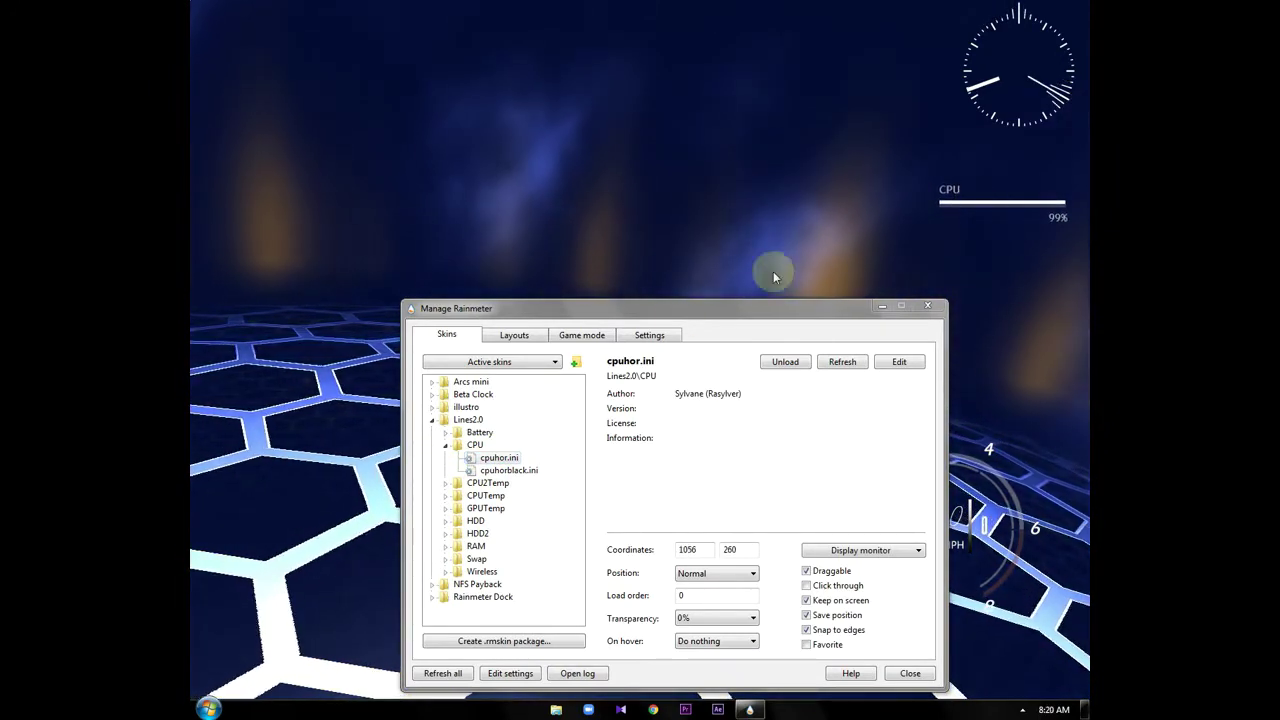
Load the HDDhor.ini skin from Lines2.0\HDD and place it below the CPU meter, at about 1057, 339
click(446, 445)
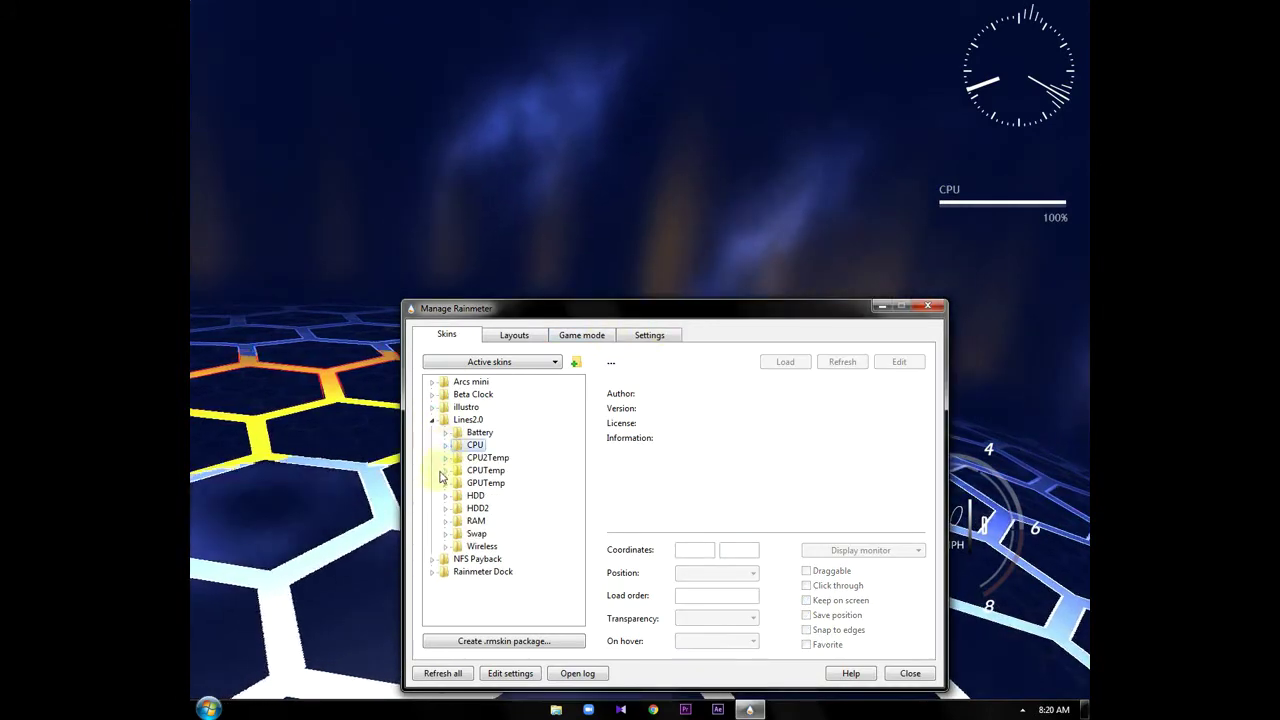
click(446, 496)
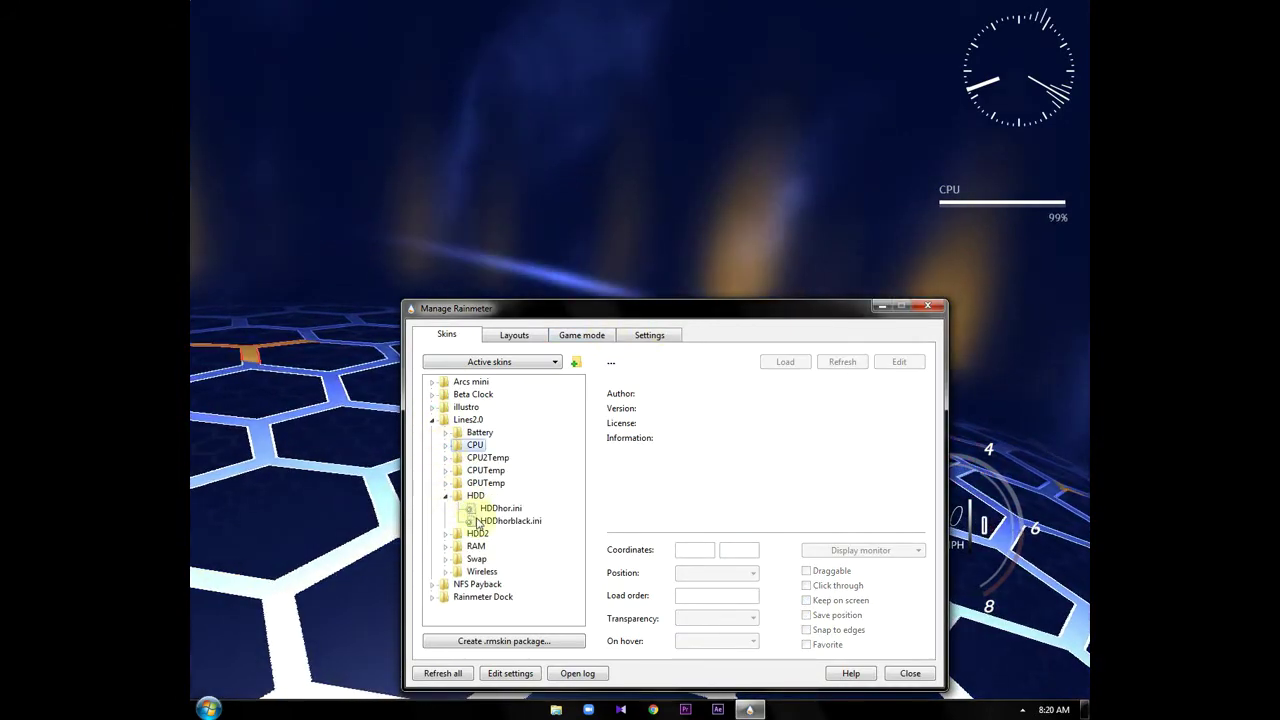
double_click(495, 508)
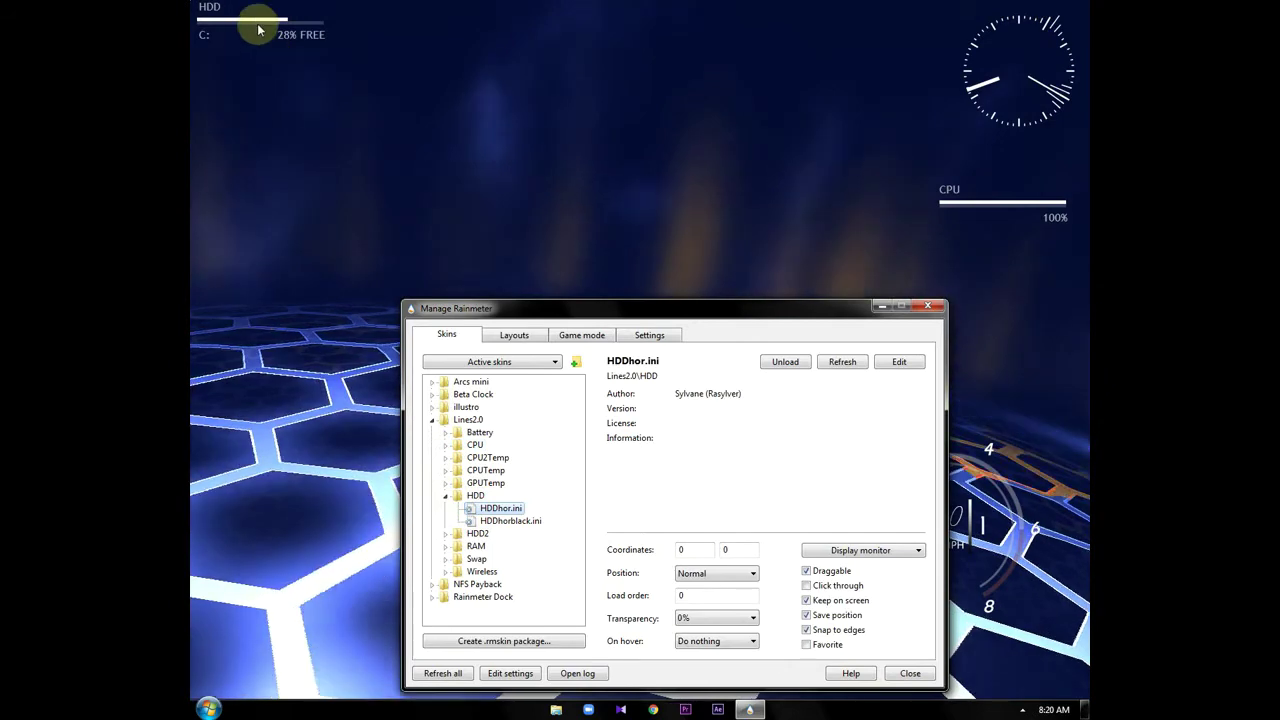
drag(258, 30, 1000, 263)
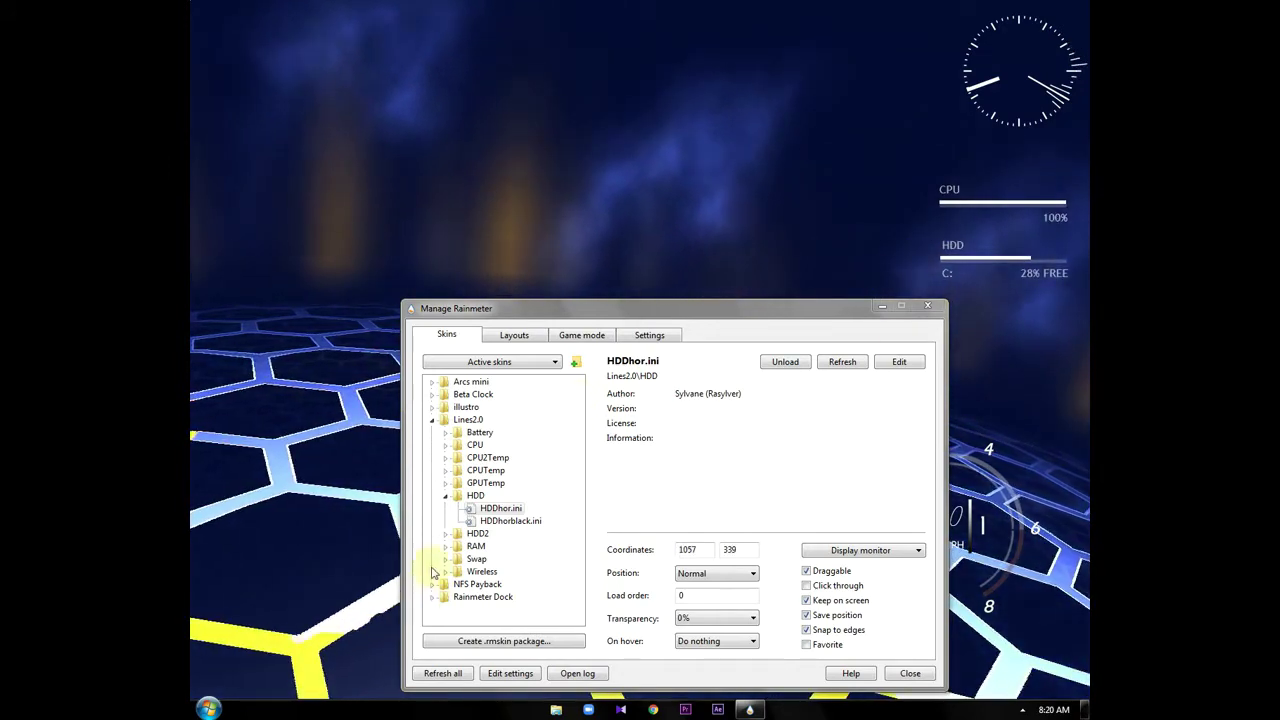
Load the ramhor.ini skin from Lines2.0\RAM, place it below the HDD meter and move the Manage Rainmeter window clear of it
click(445, 495)
click(445, 521)
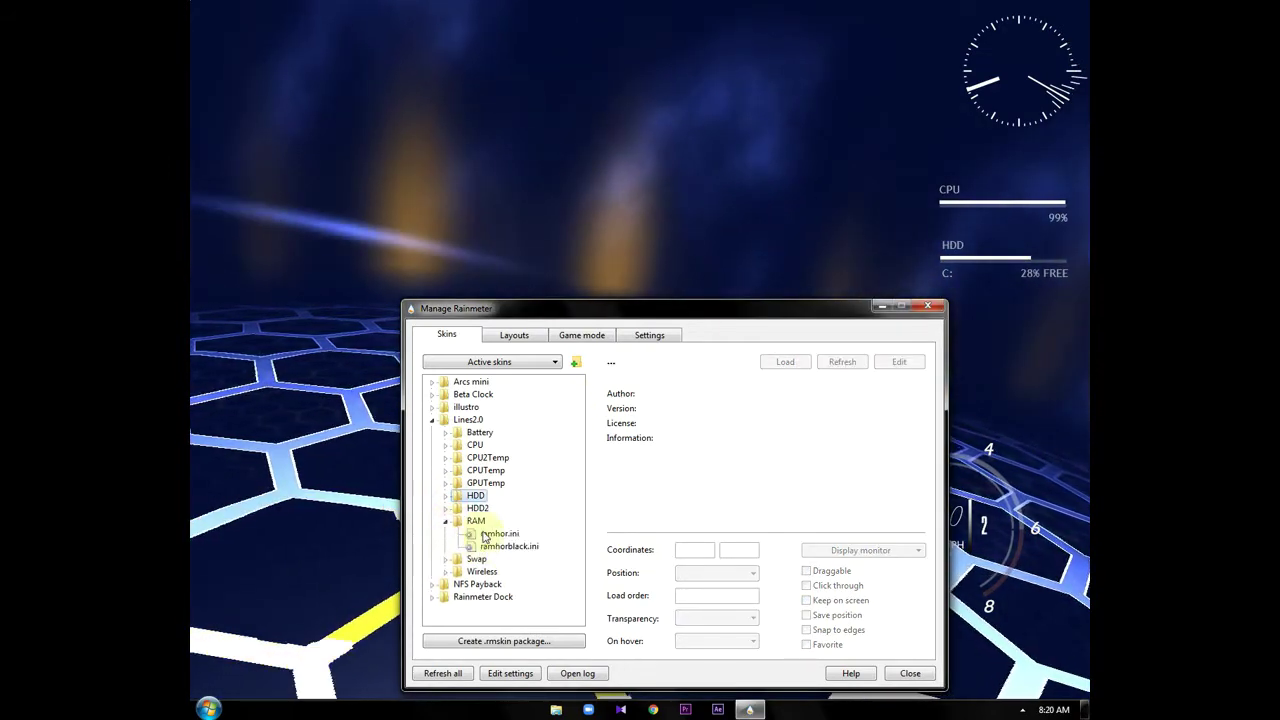
double_click(485, 537)
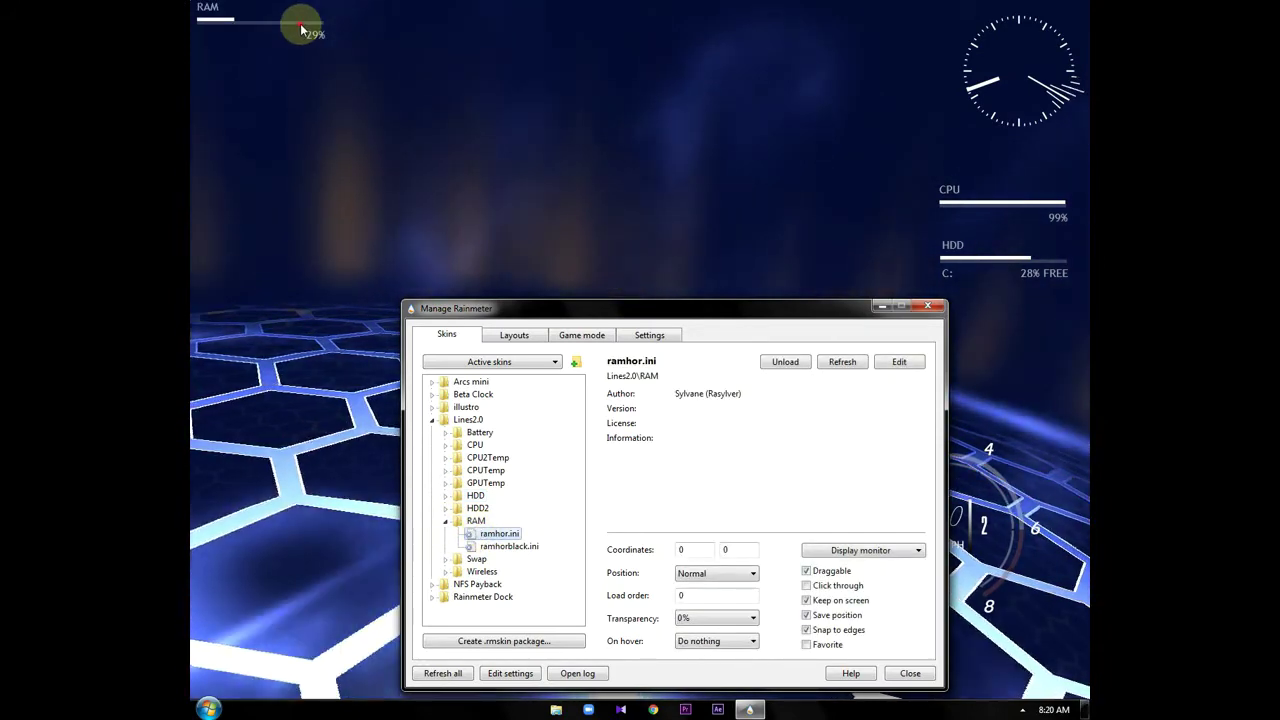
drag(301, 28, 1052, 336)
drag(849, 308, 694, 242)
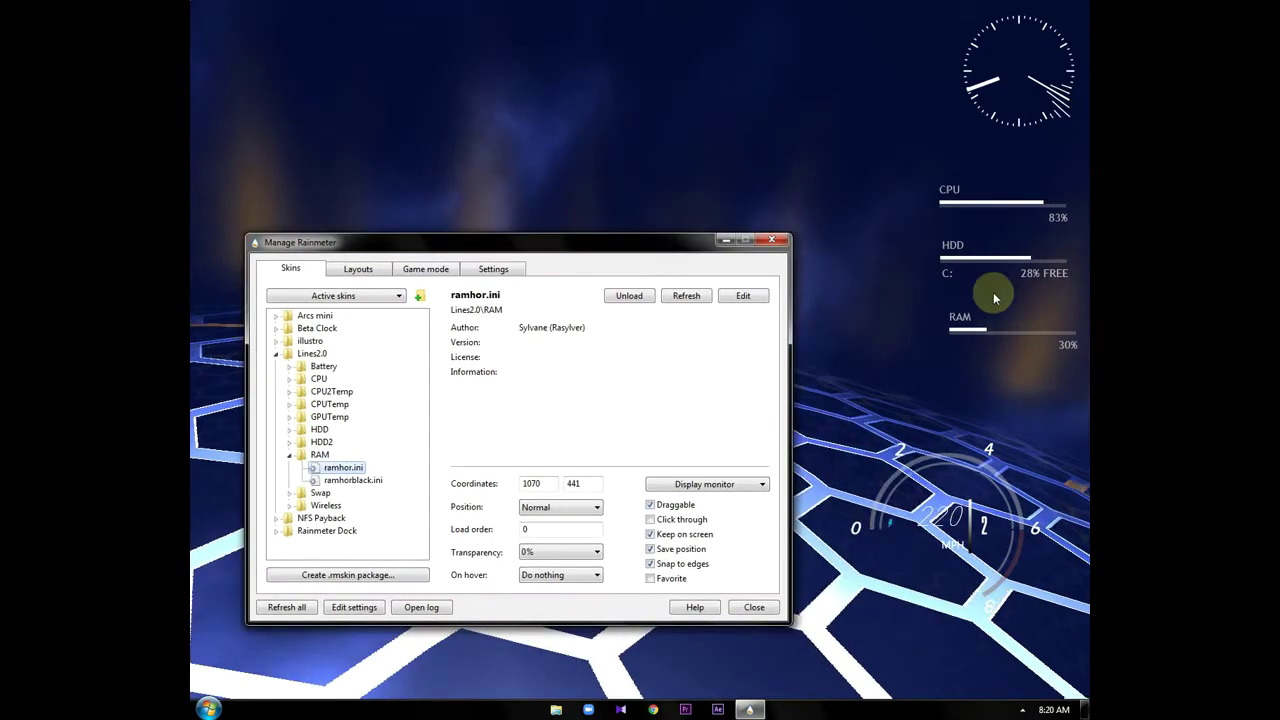
Align the RAM meter with the CPU and HDD meters above it, at about 1058, 431
click(986, 323)
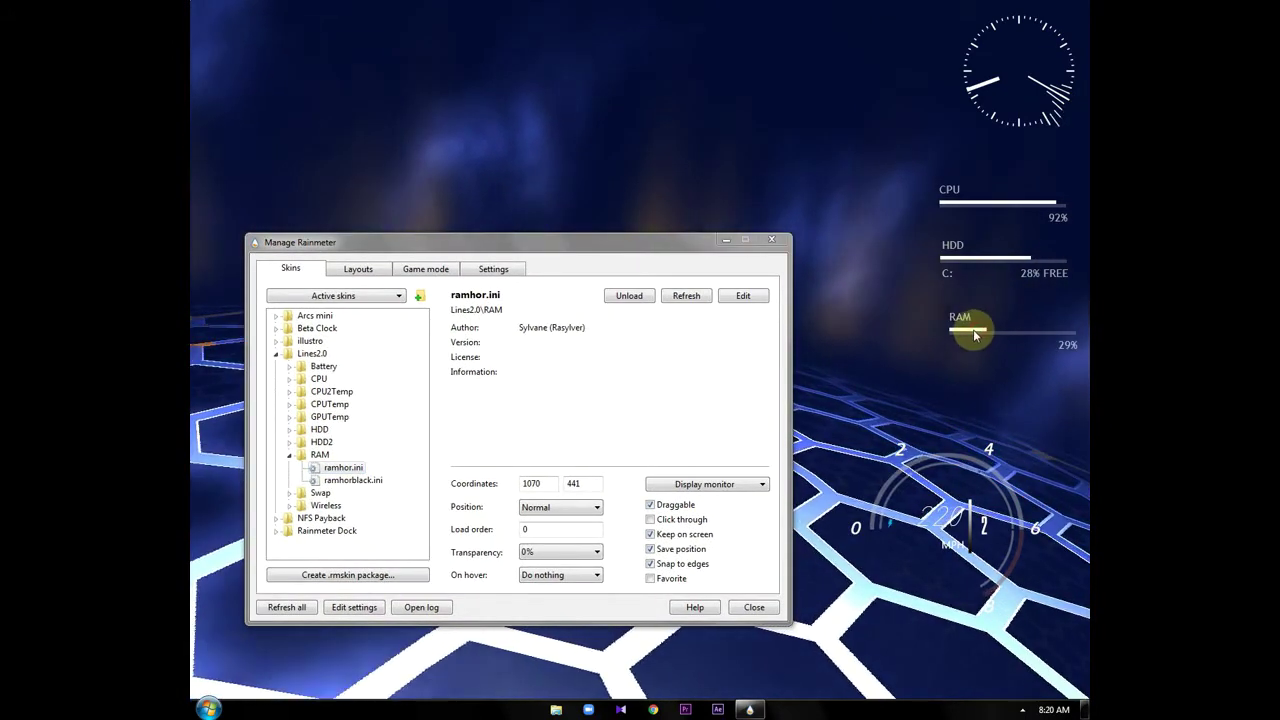
drag(975, 335, 971, 332)
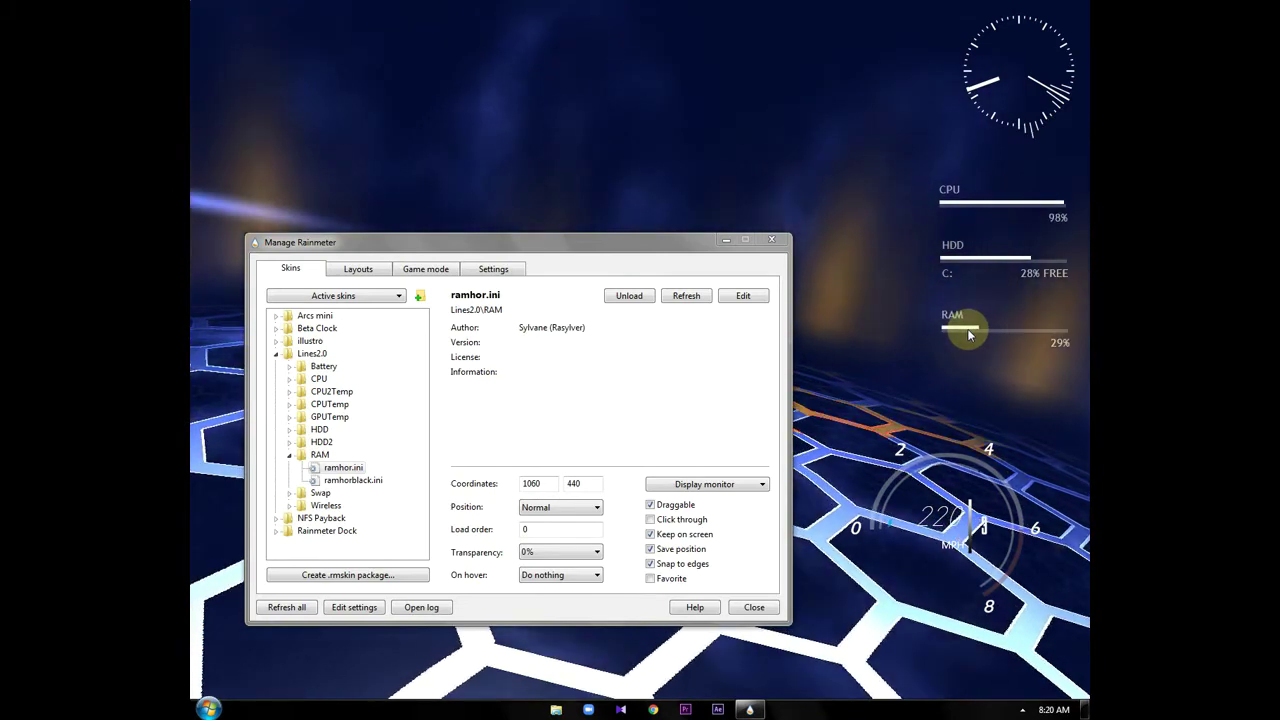
drag(966, 336, 968, 331)
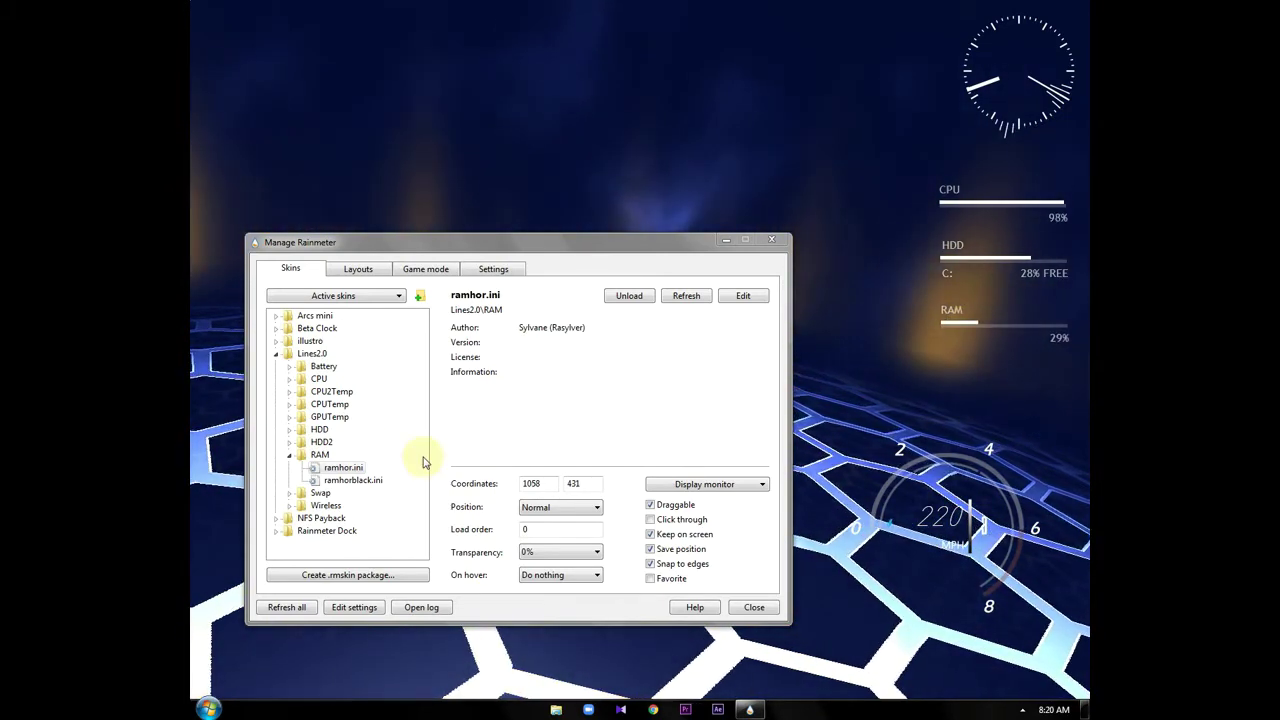
Load the Rainmeter Dock.ini skin and, with the Manage Rainmeter window minimized, move the dock just above the taskbar
click(276, 354)
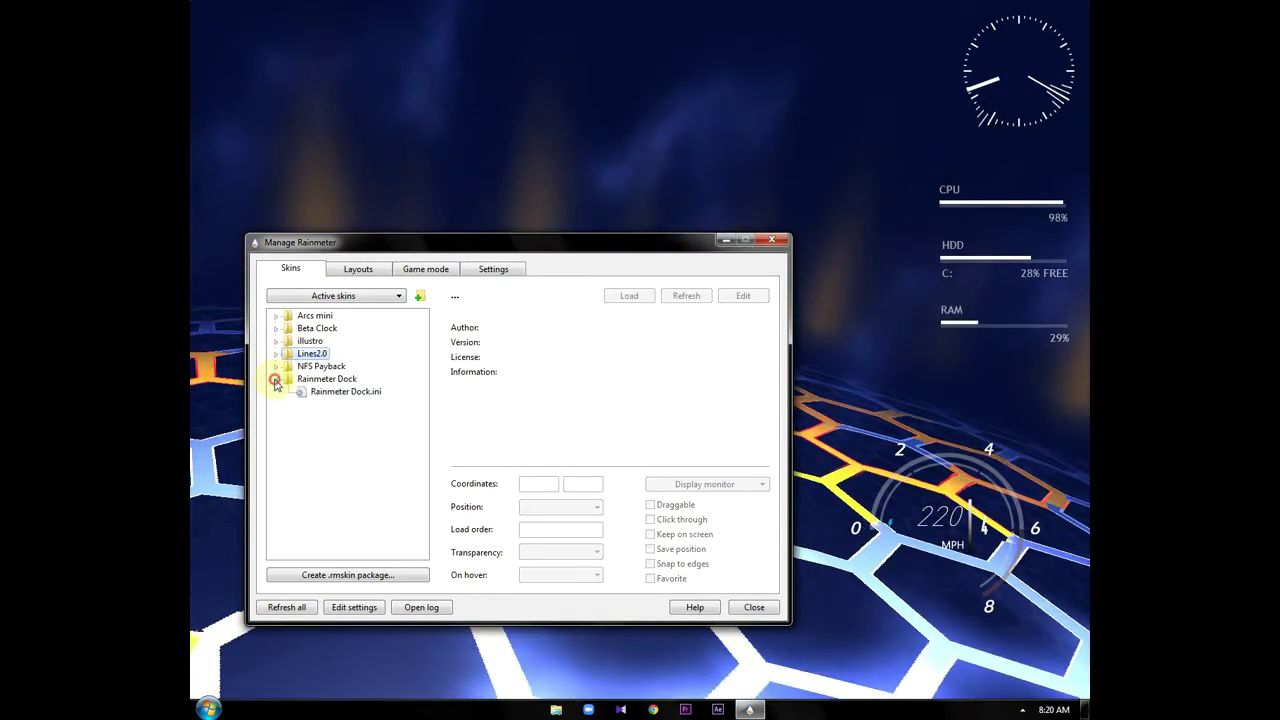
click(340, 391)
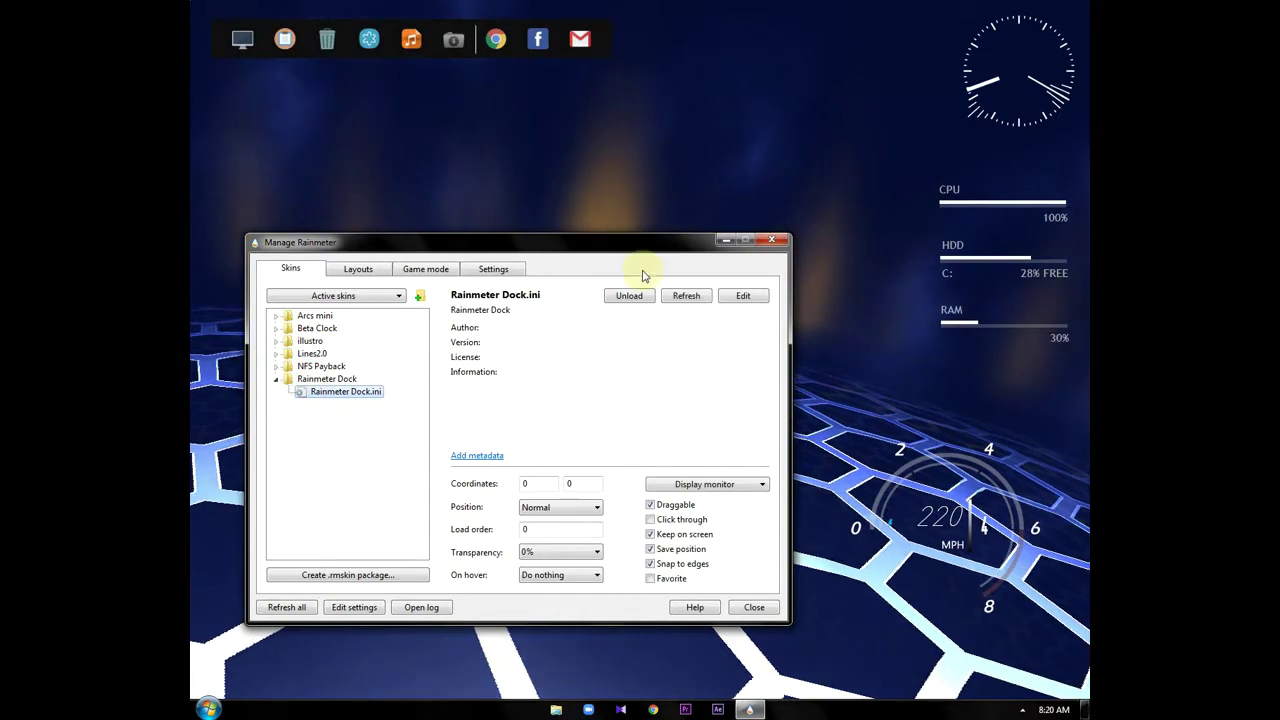
click(725, 241)
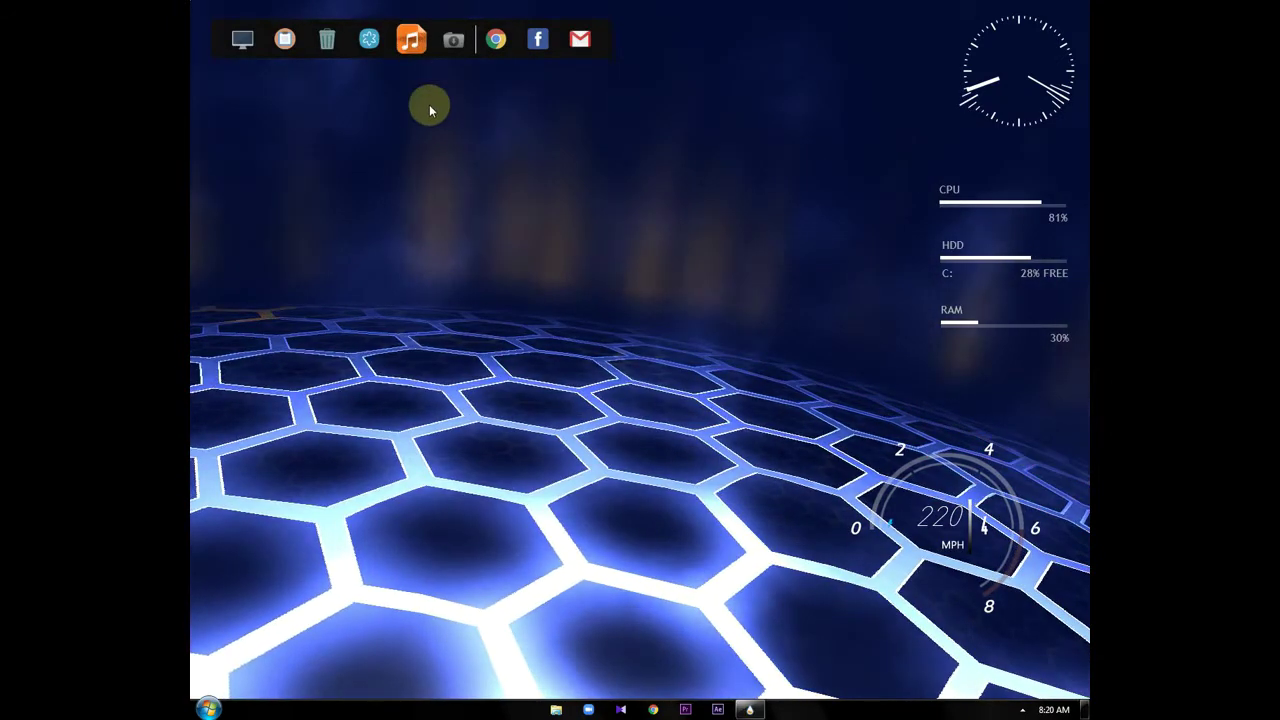
drag(441, 58, 463, 646)
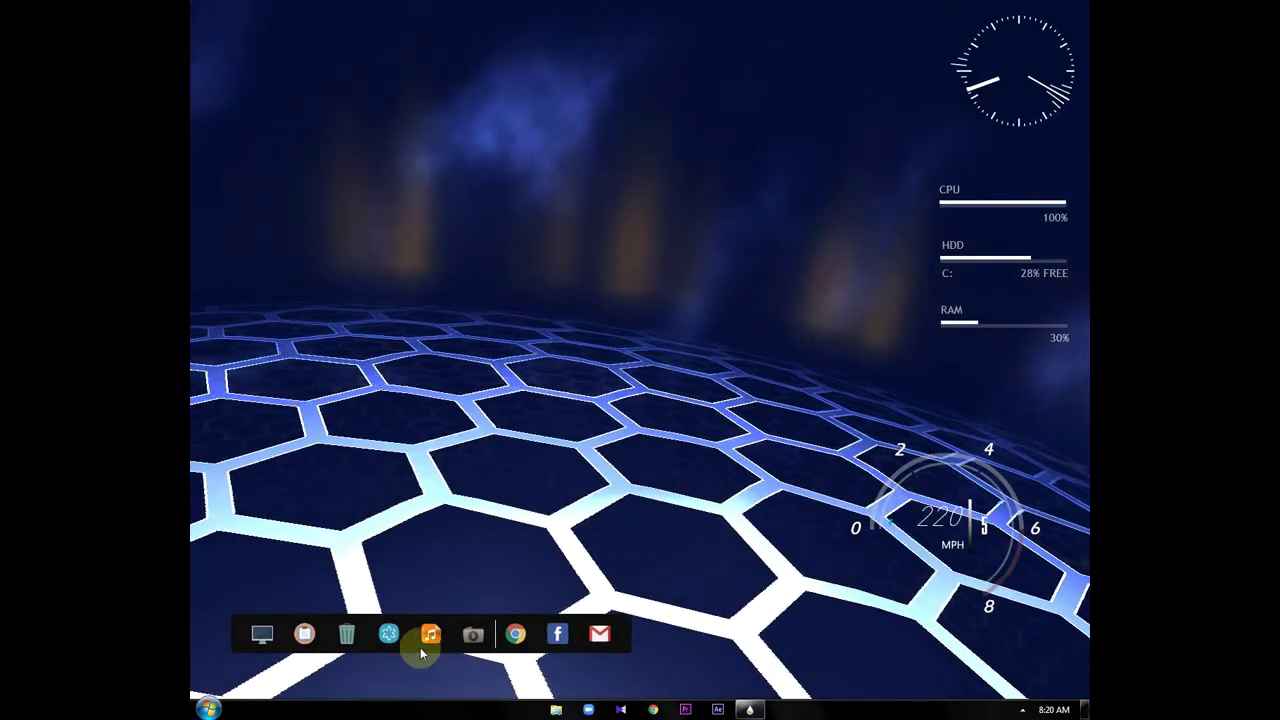
Test the dock's Computer and Recycle Bin shortcuts, dismissing each window after it opens
click(261, 636)
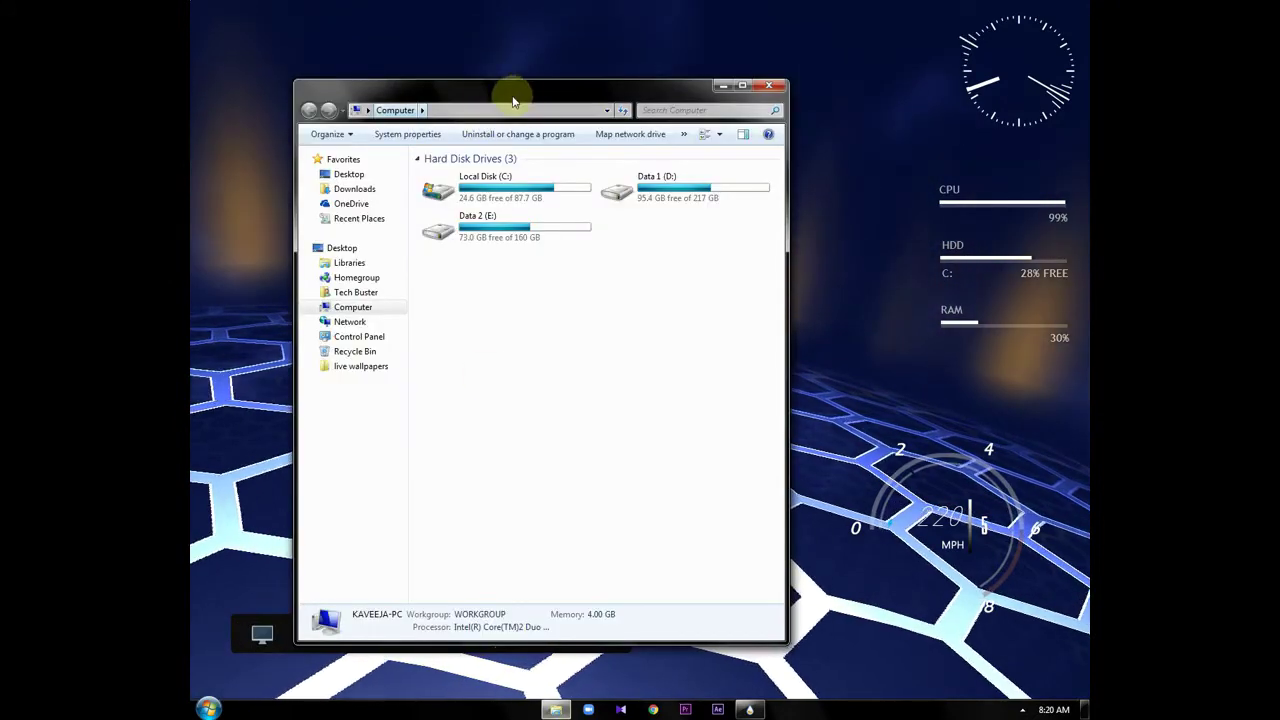
click(720, 86)
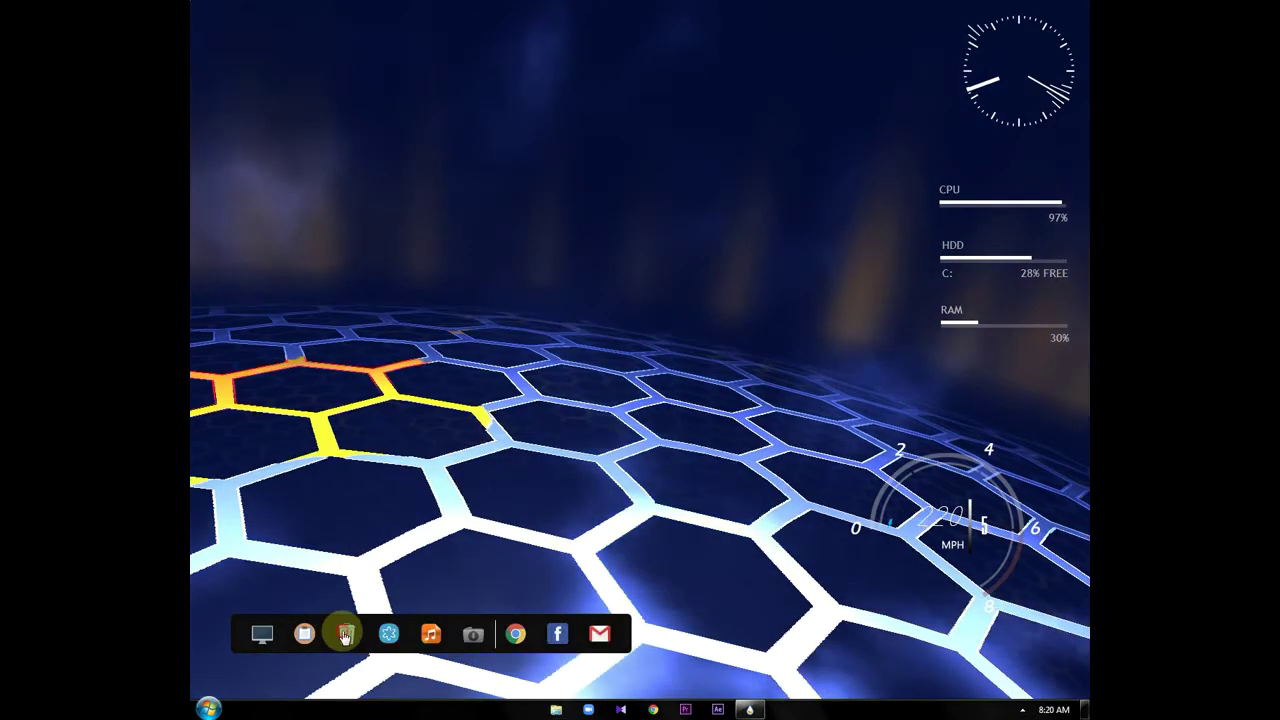
click(345, 636)
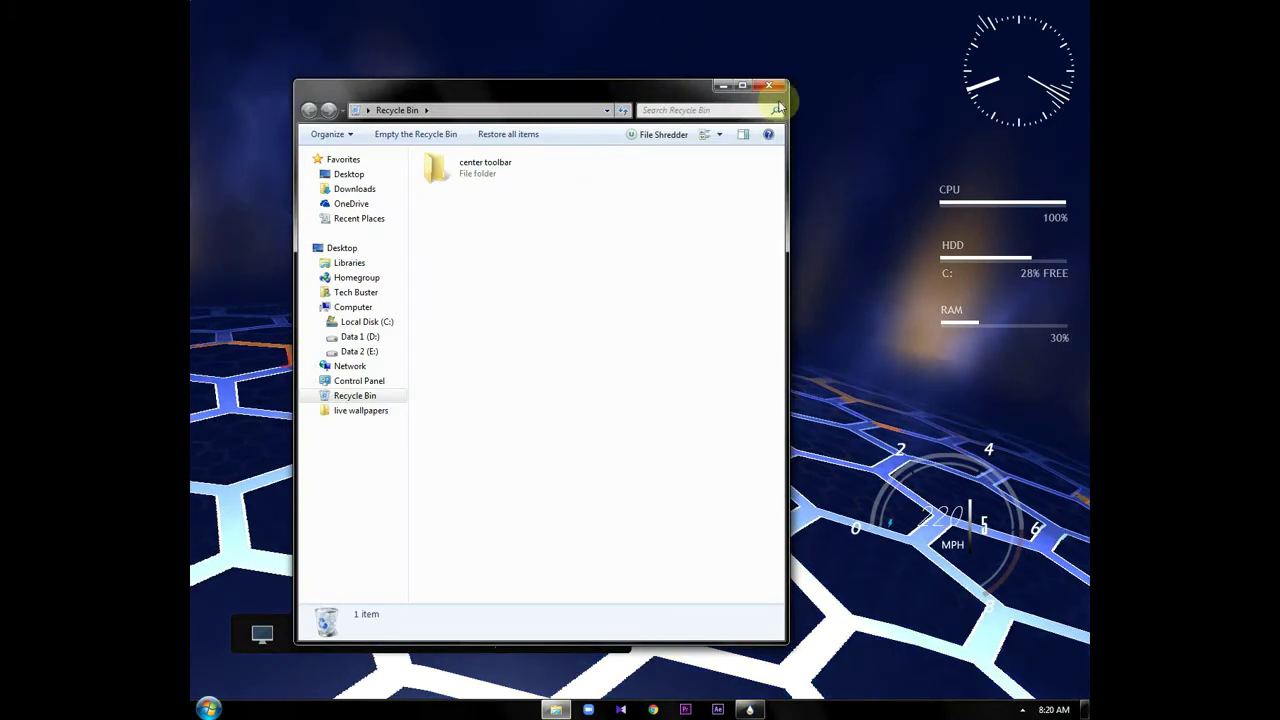
click(769, 88)
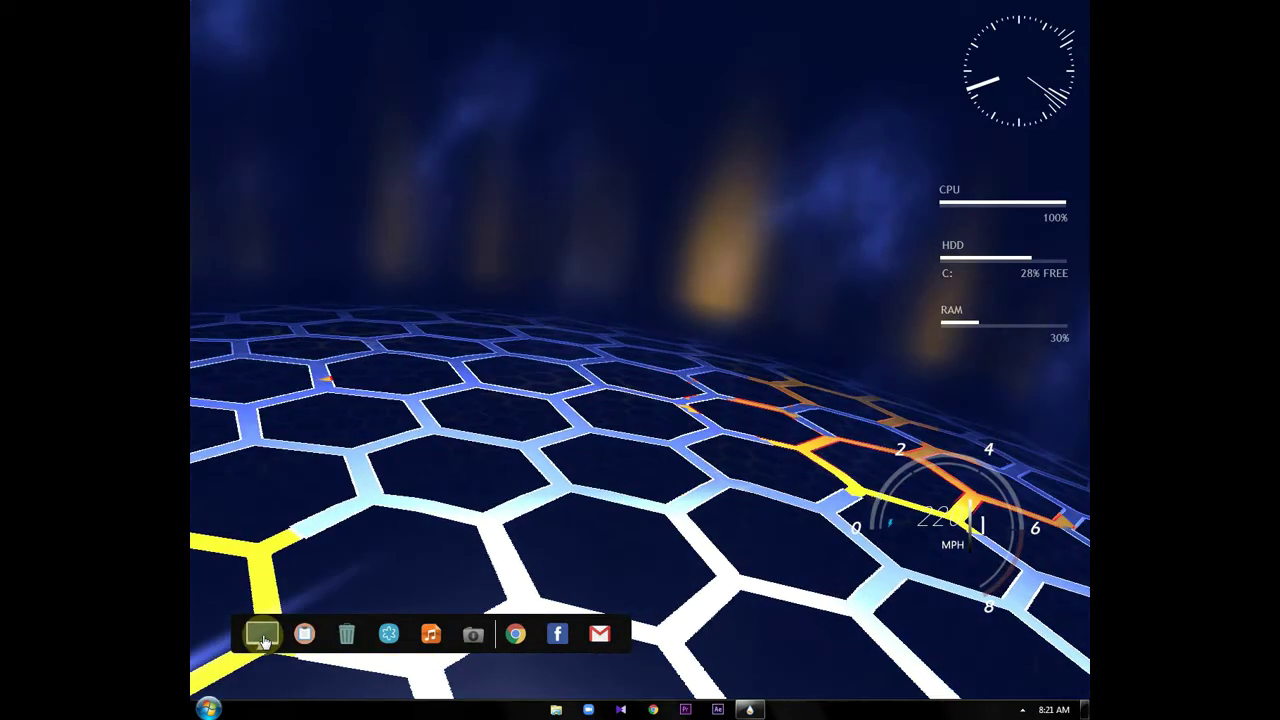
Open Computer from the dock and move its window up, clear of the dock, to show the hard disk drives
click(263, 637)
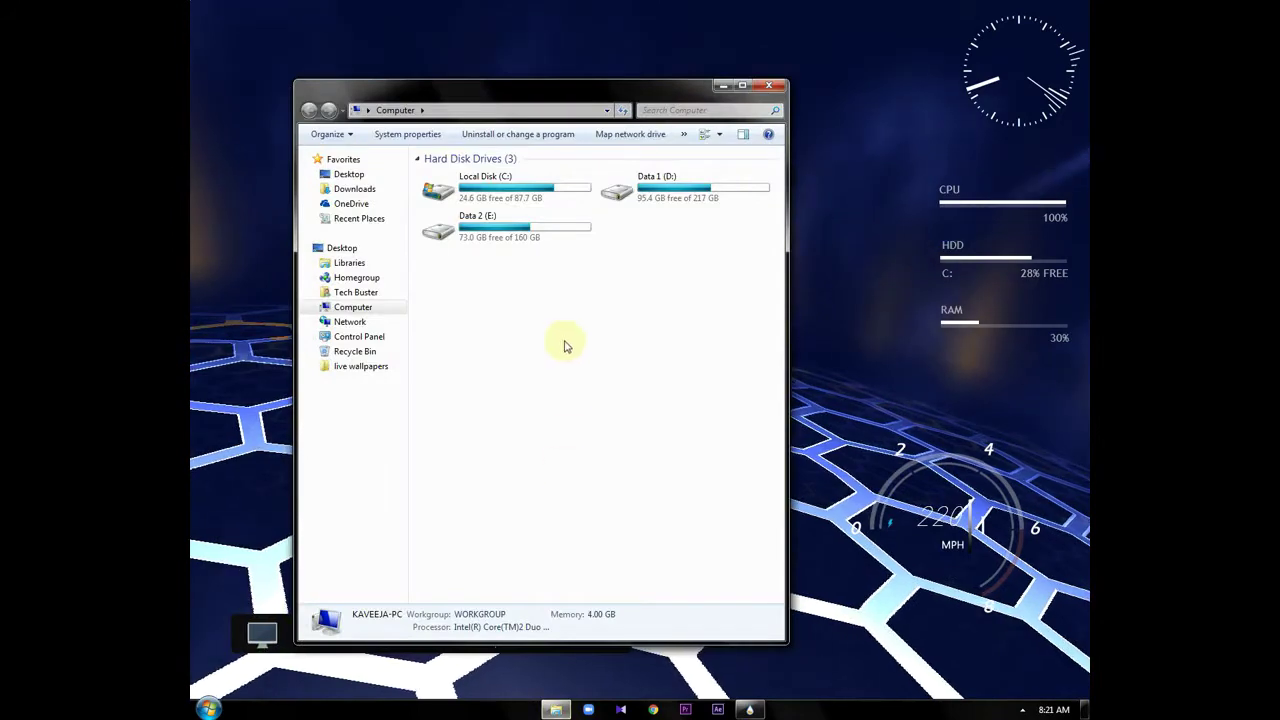
drag(488, 88, 598, 21)
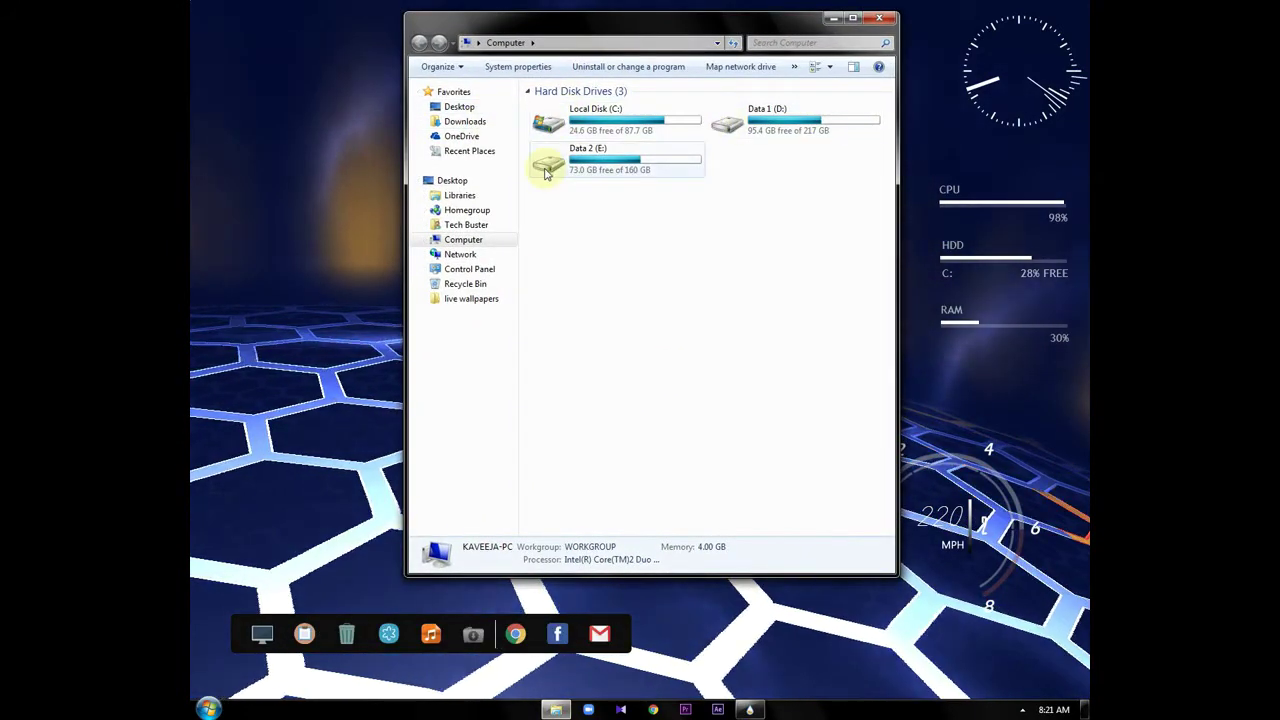
mouse_move(546, 172)
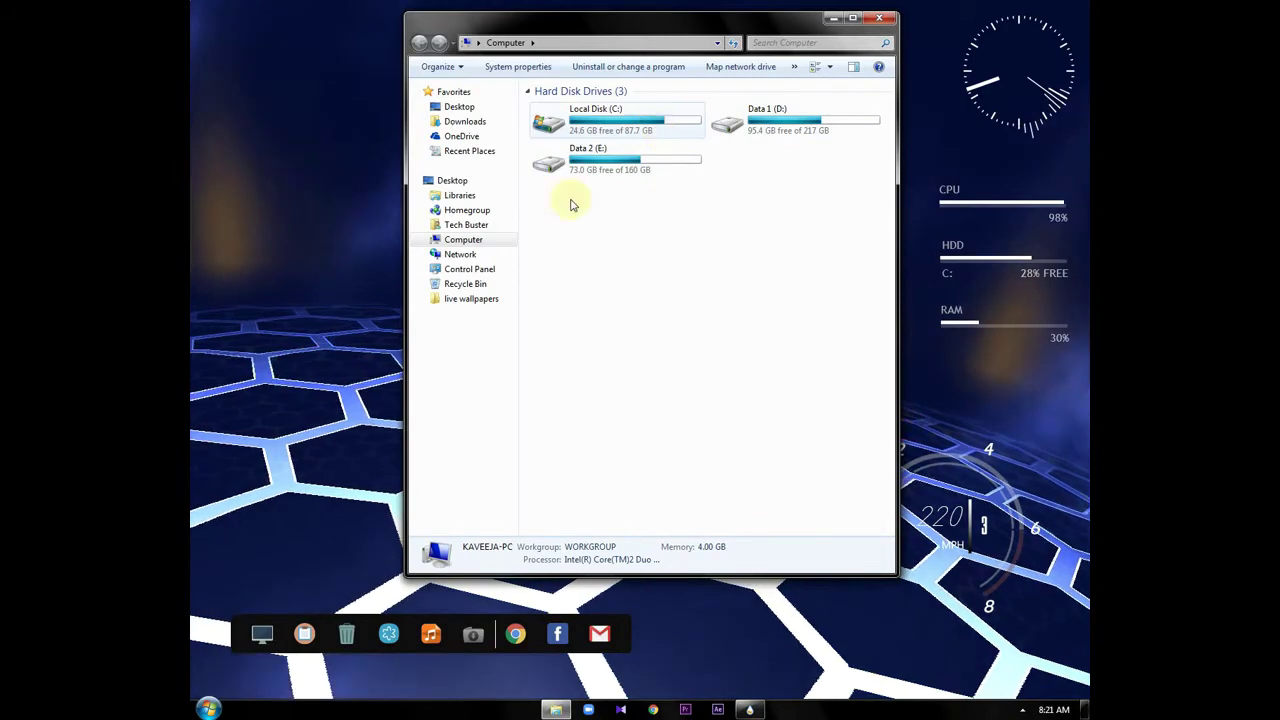
Find and open Notepad by searching for "notepad", and enter a pair of square brackets [] in the blank document
click(215, 707)
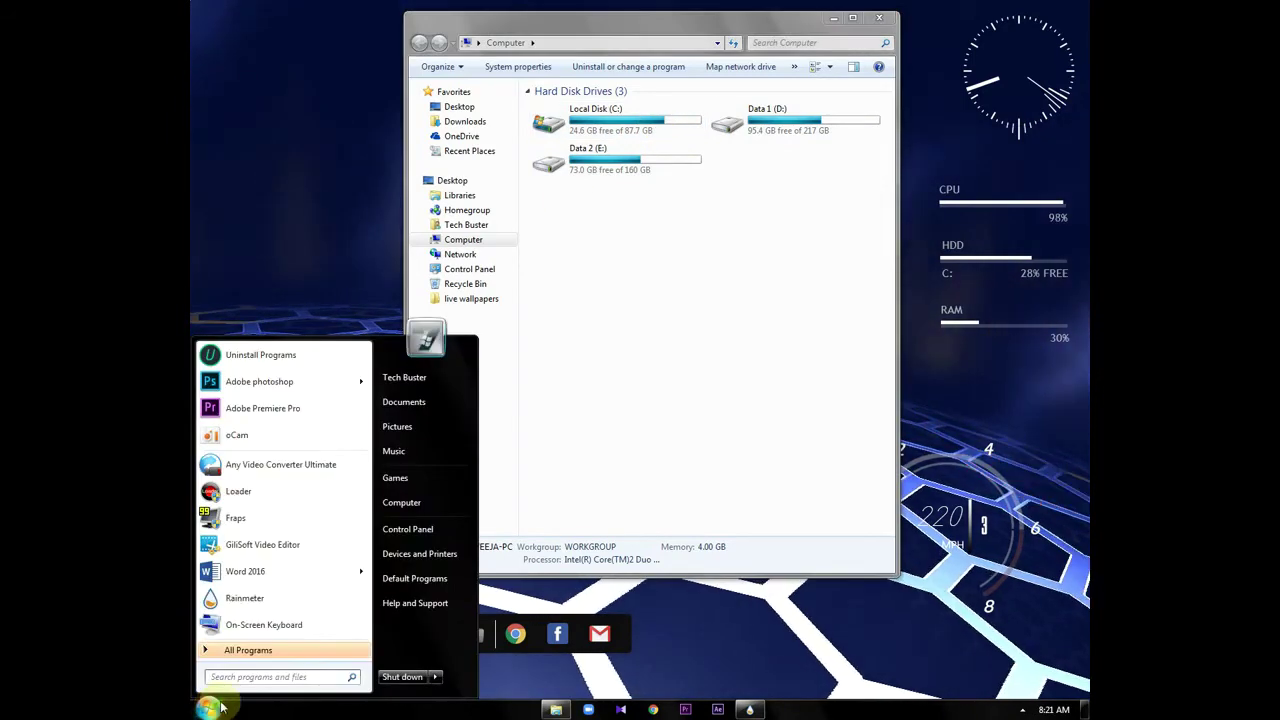
click(237, 677)
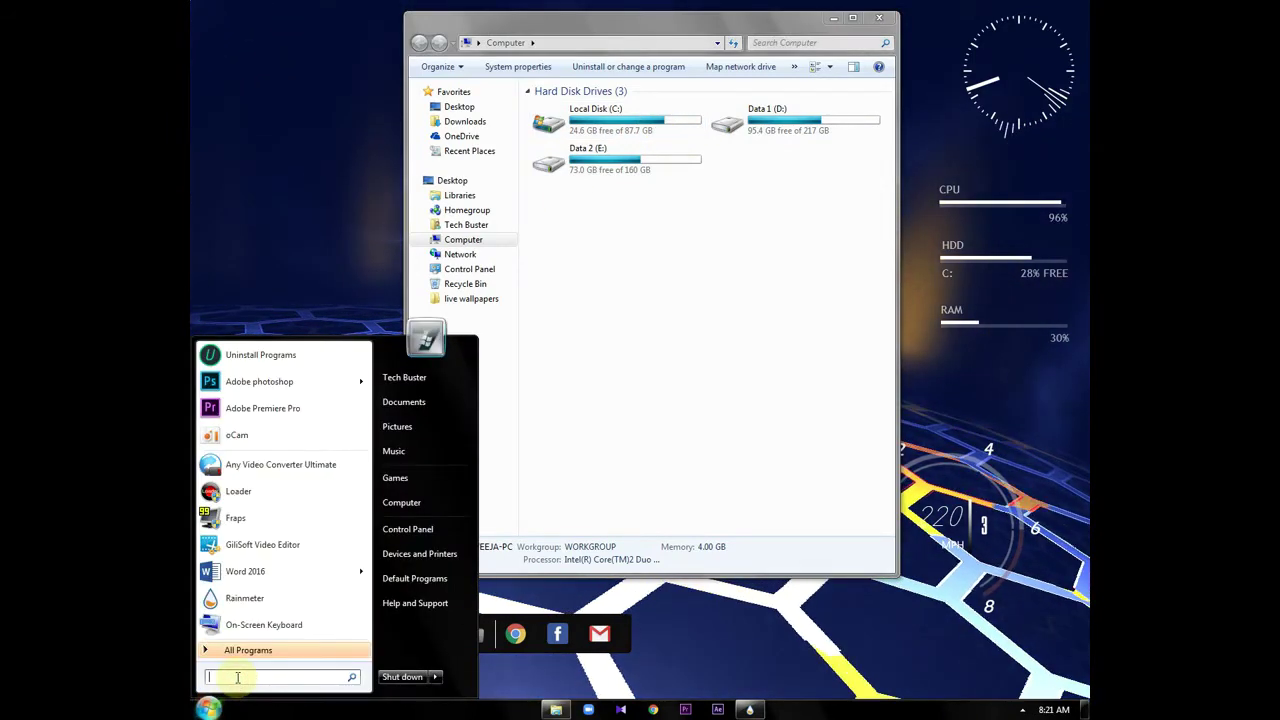
text(not)
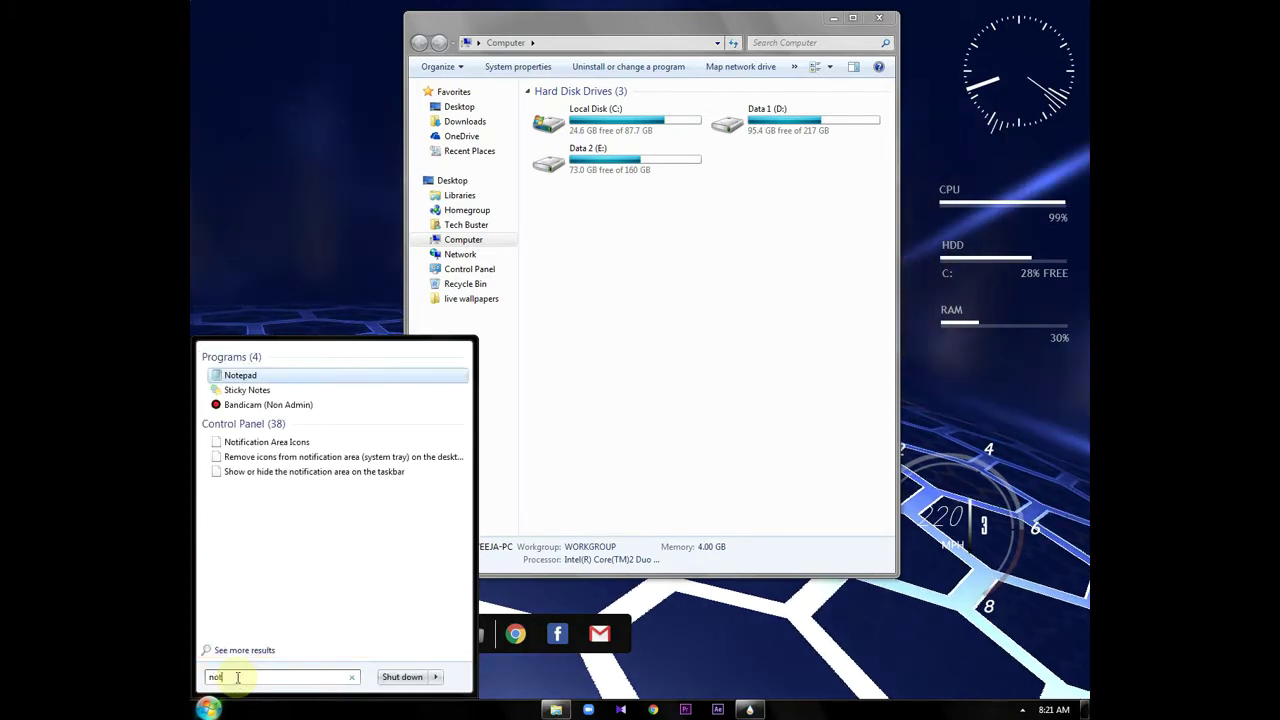
text(epad)
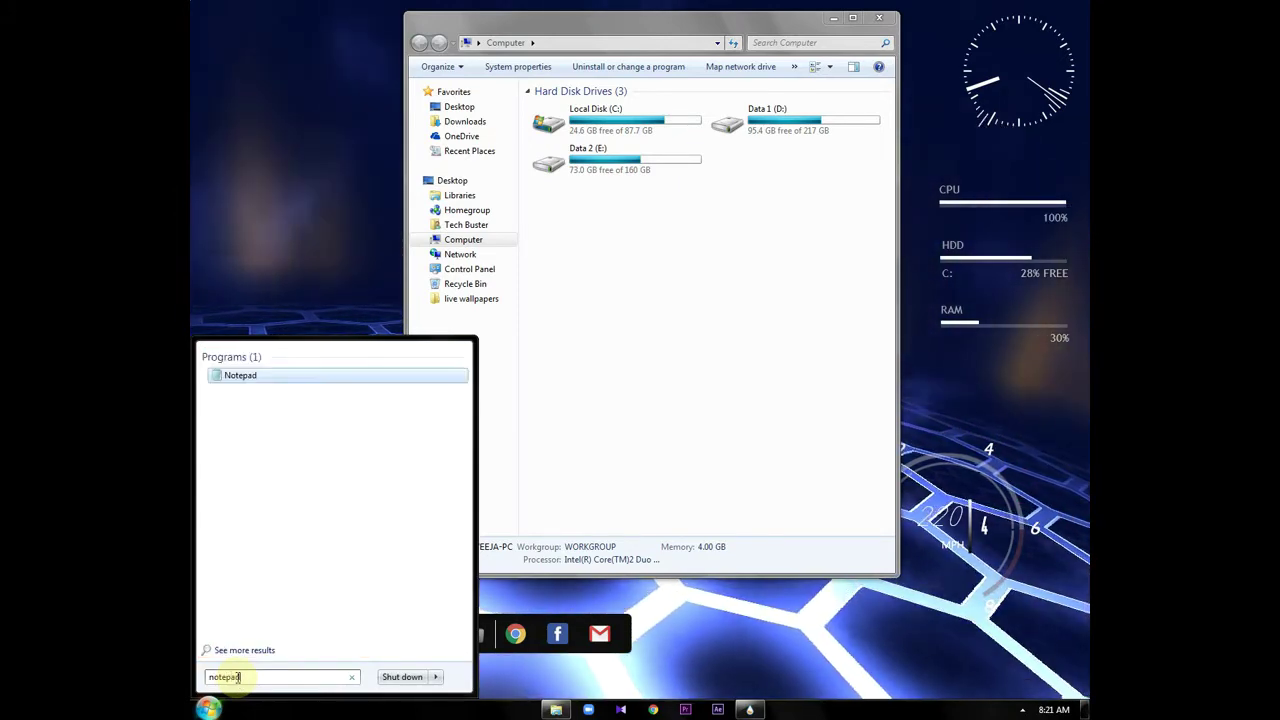
click(234, 377)
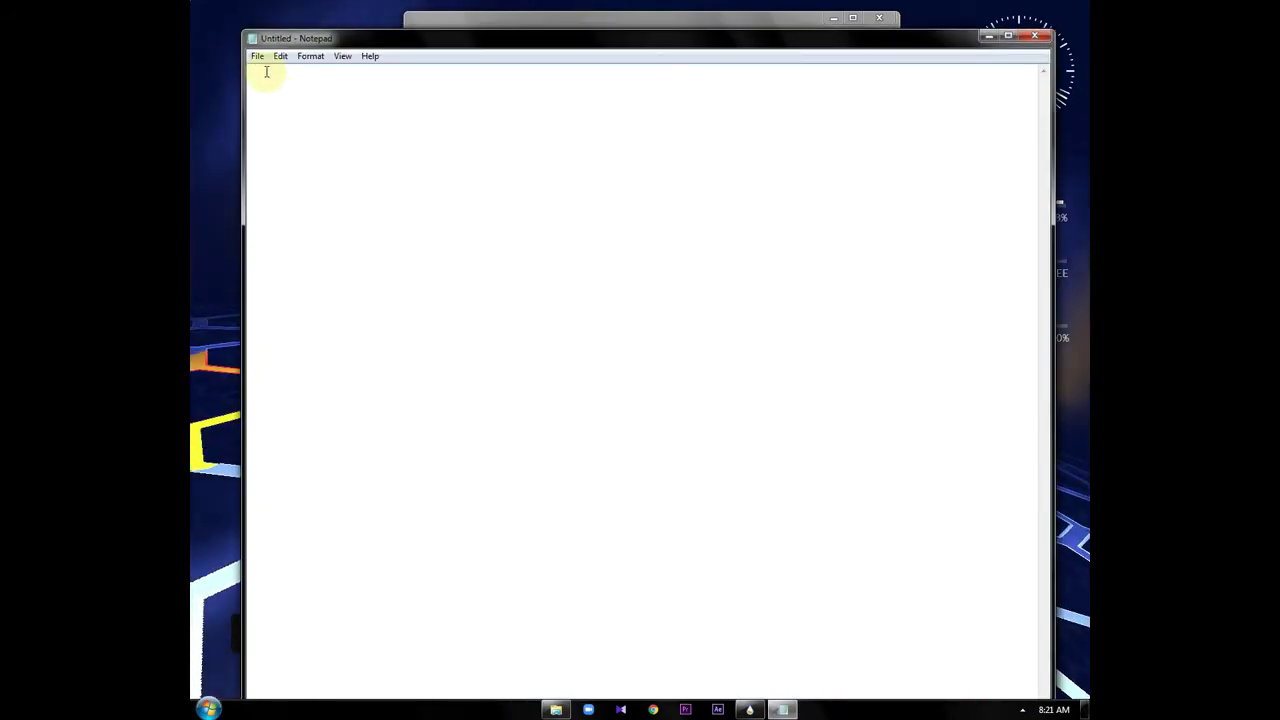
text(□)
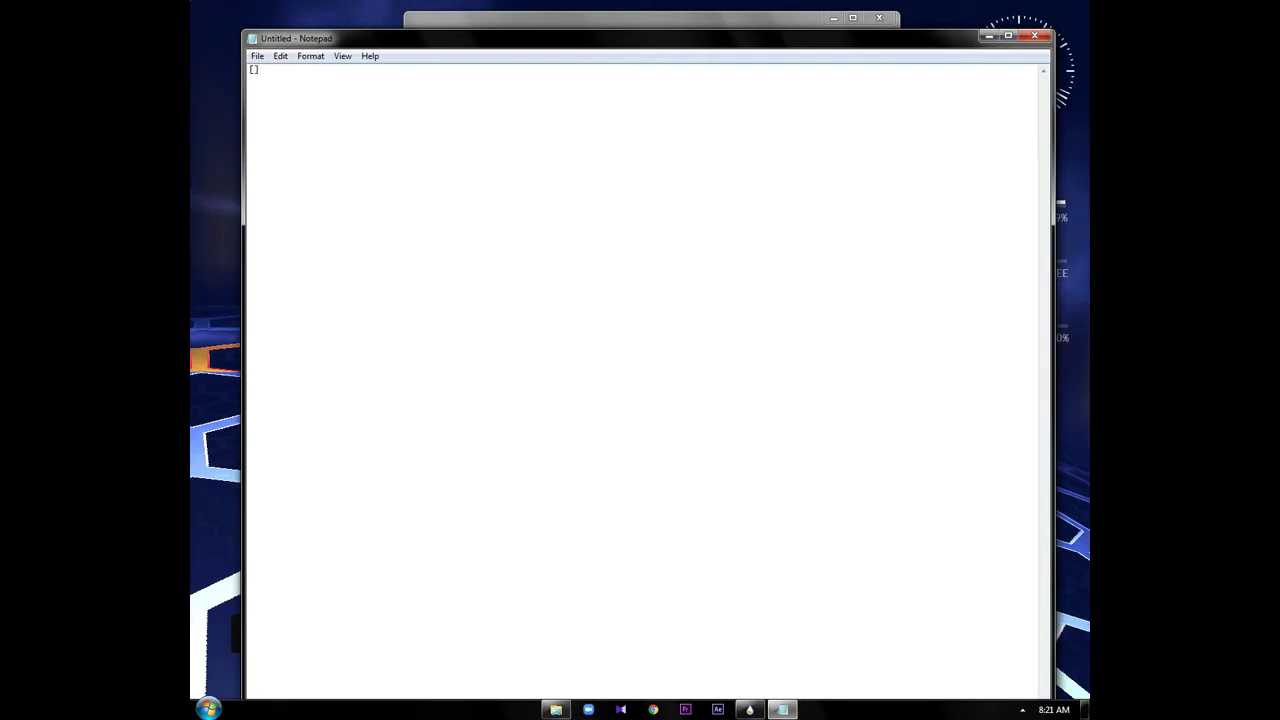
text(autt)
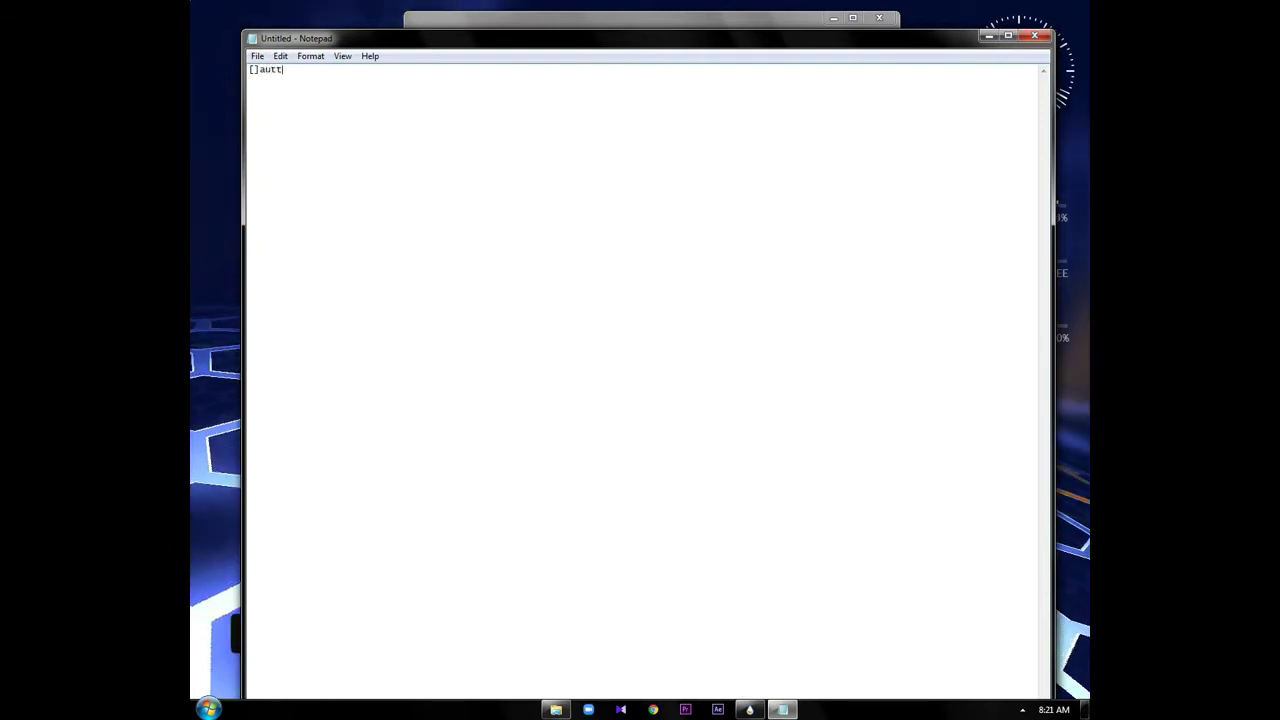
text(orun)
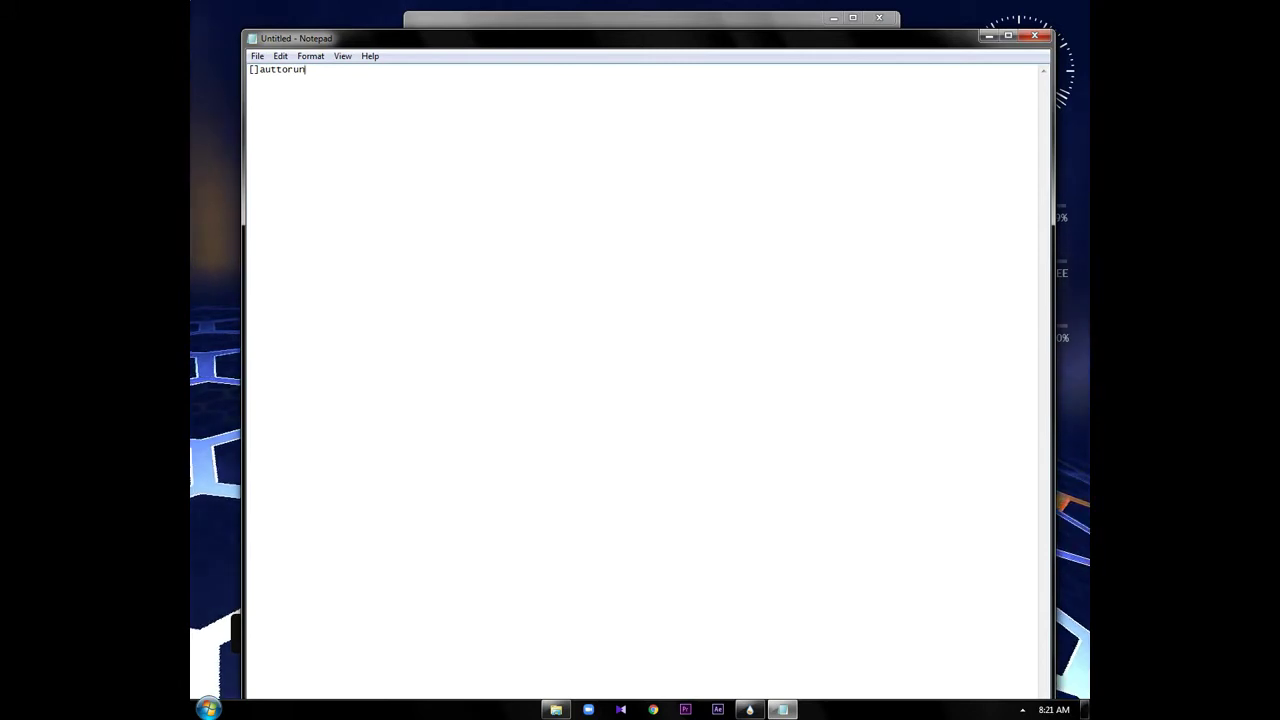
key(BackSpace)
key(BackSpace)
key(BackSpace)
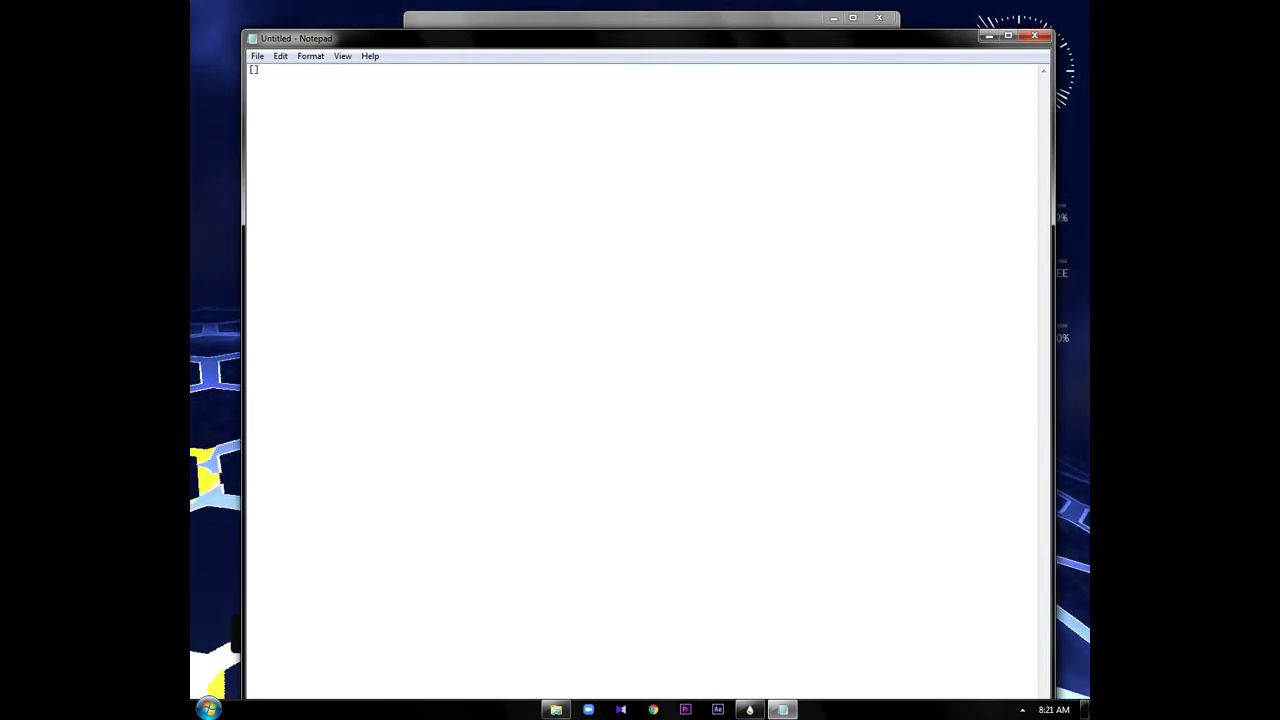
Enter autorun between the square brackets so the first line of the document reads [autorun]
text(utop)
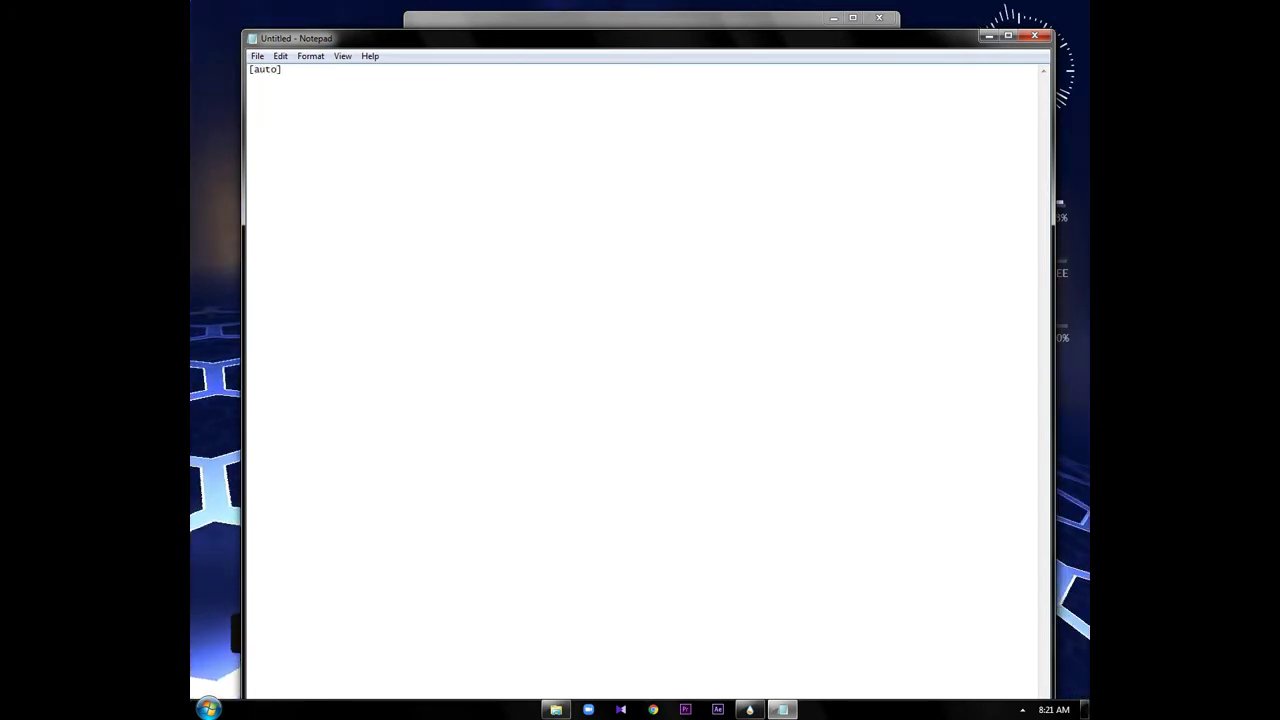
text(run)
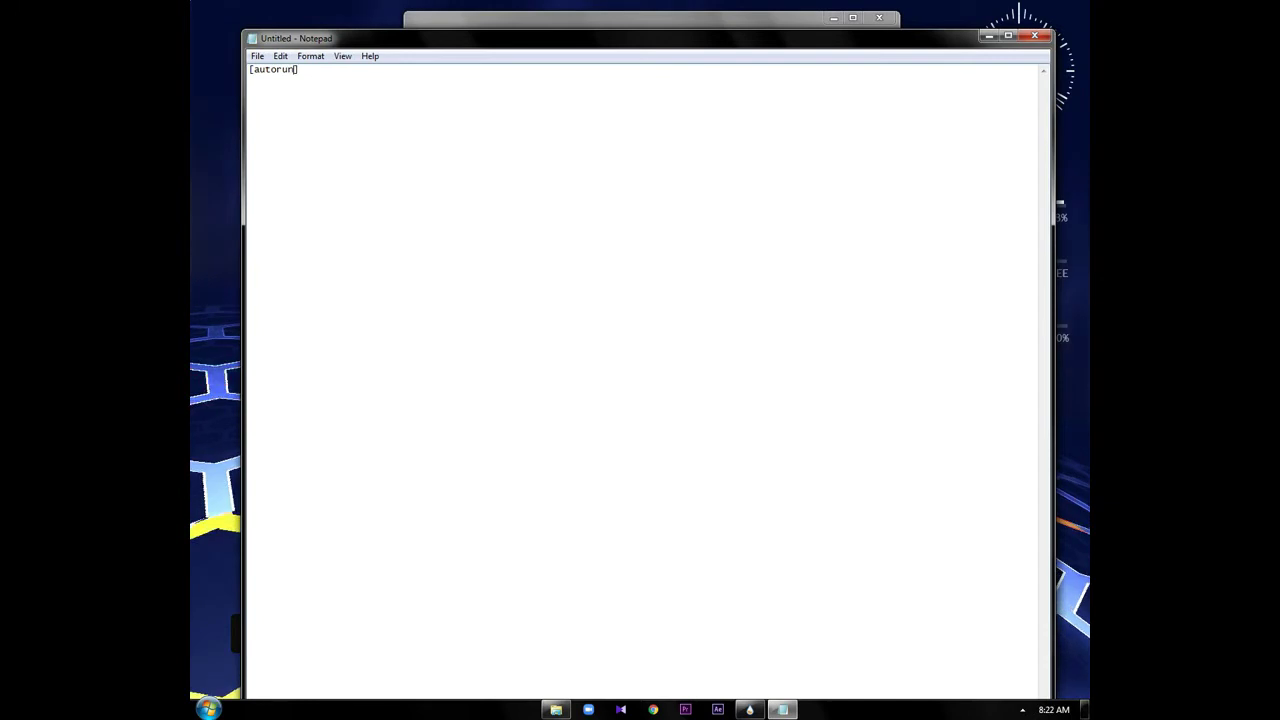
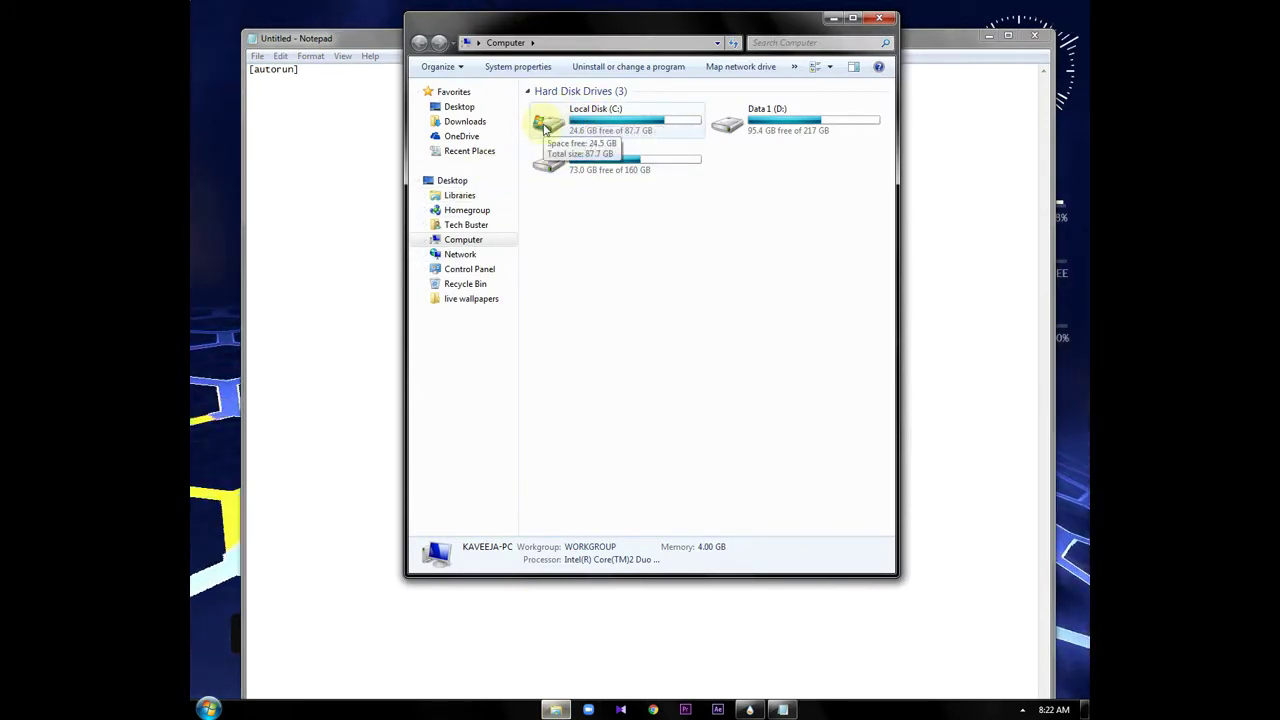
Open Local Disk (C:) and preview the different page sizes of the Drive Windows icon file, closing the preview when done
double_click(562, 129)
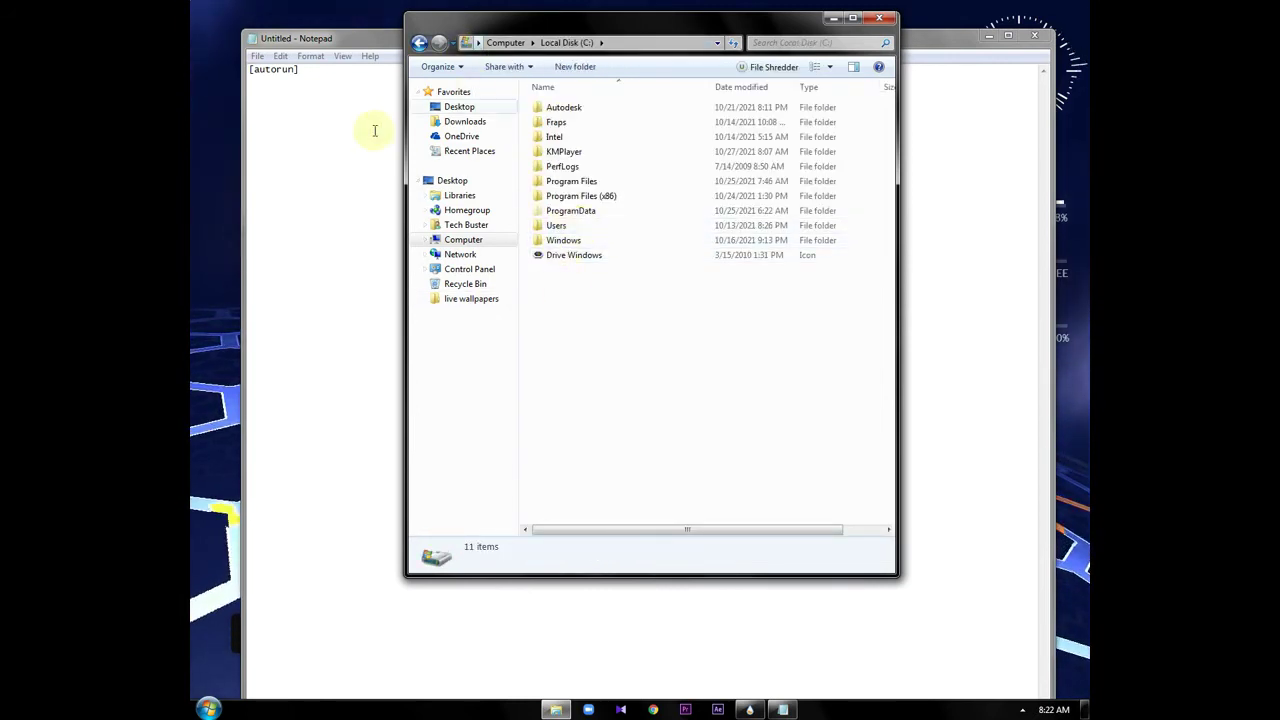
click(537, 256)
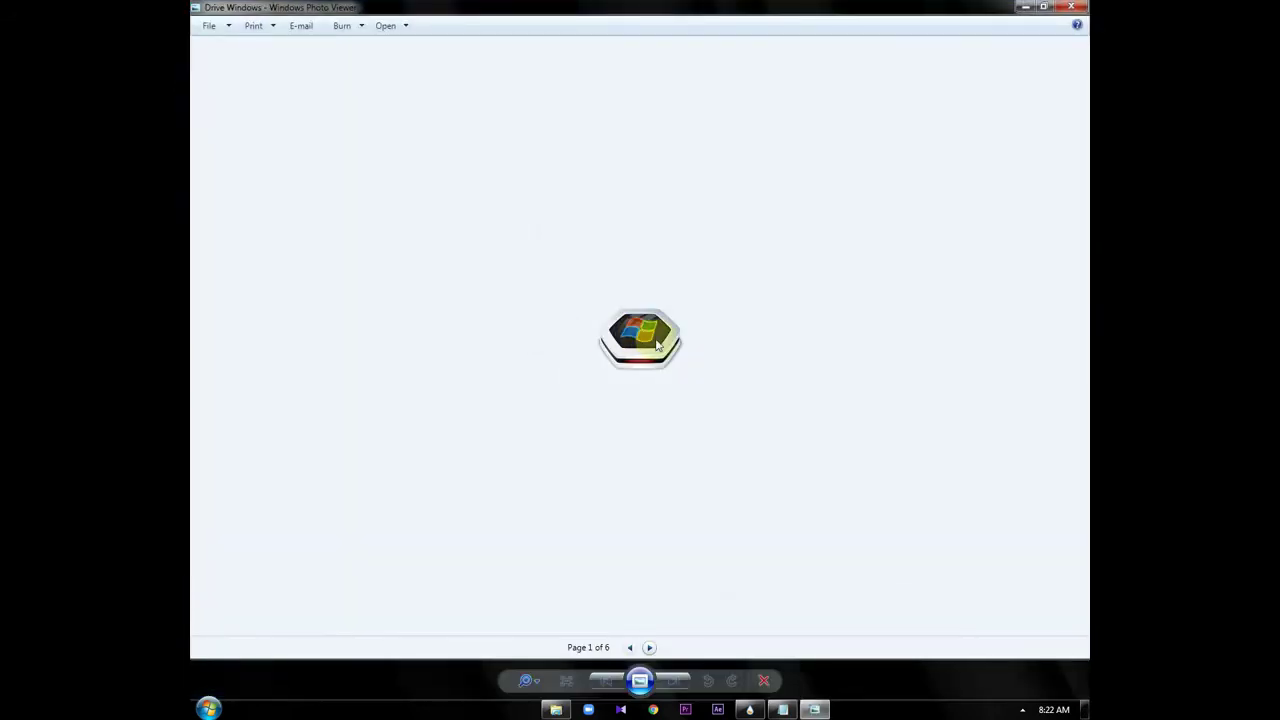
click(651, 648)
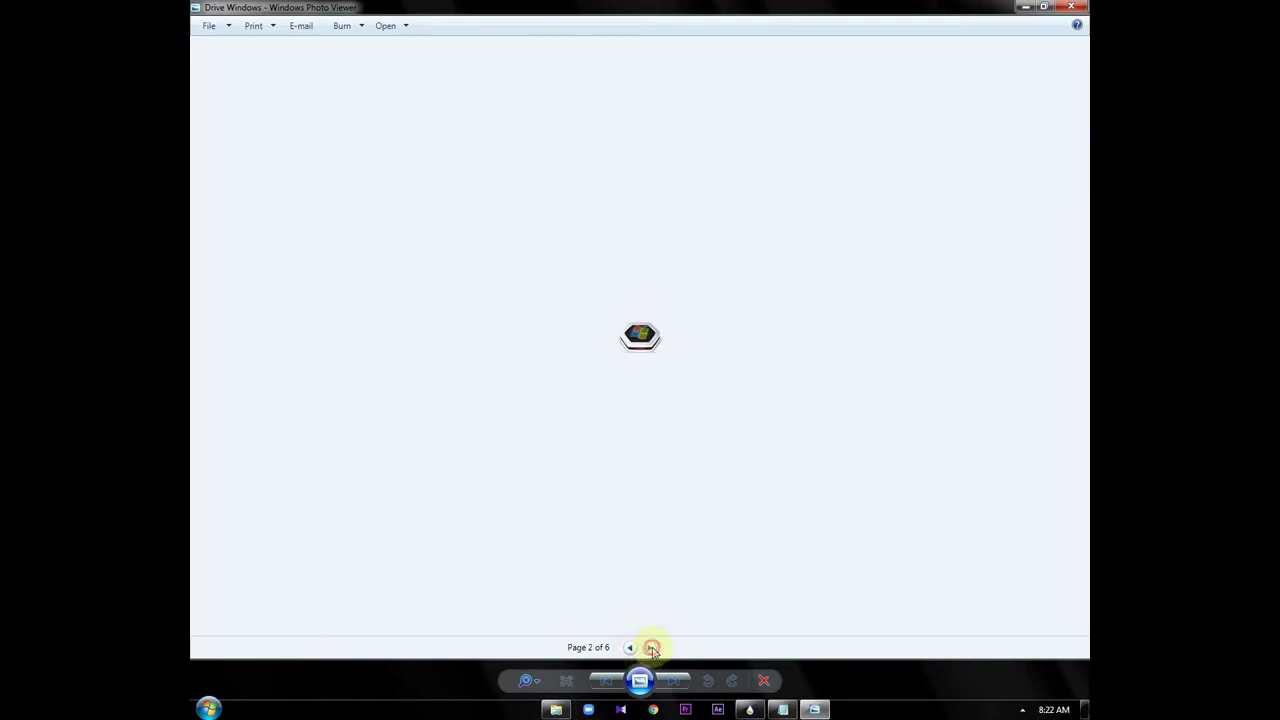
click(651, 648)
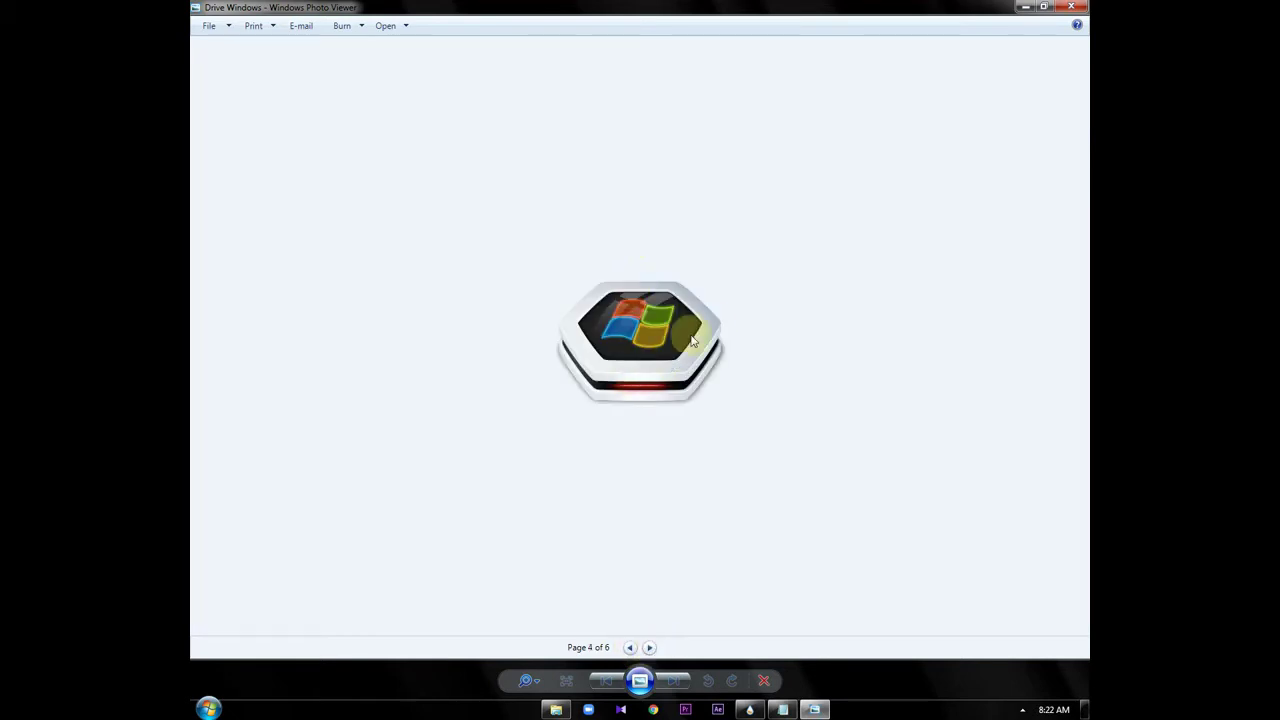
click(1069, 8)
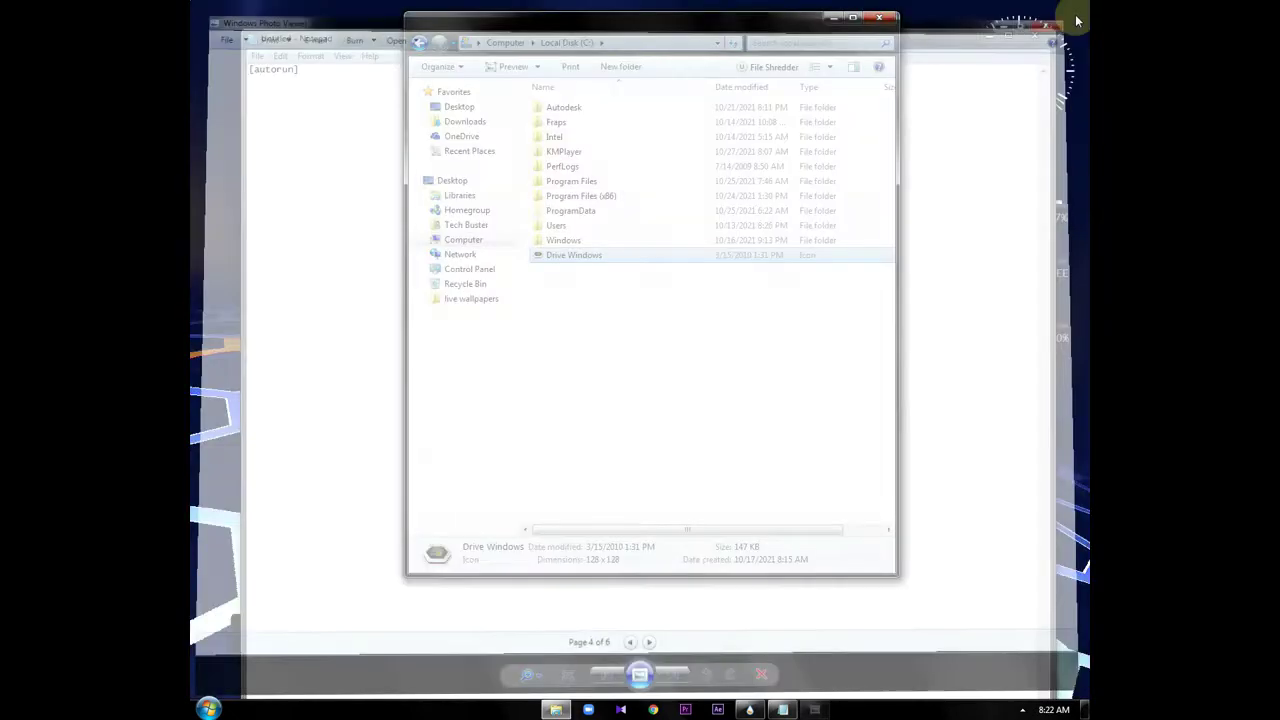
Add a second line to the Notepad document reading icon=Drive Windows.ico, matching the icon file's name on Local Disk (C:)
click(270, 85)
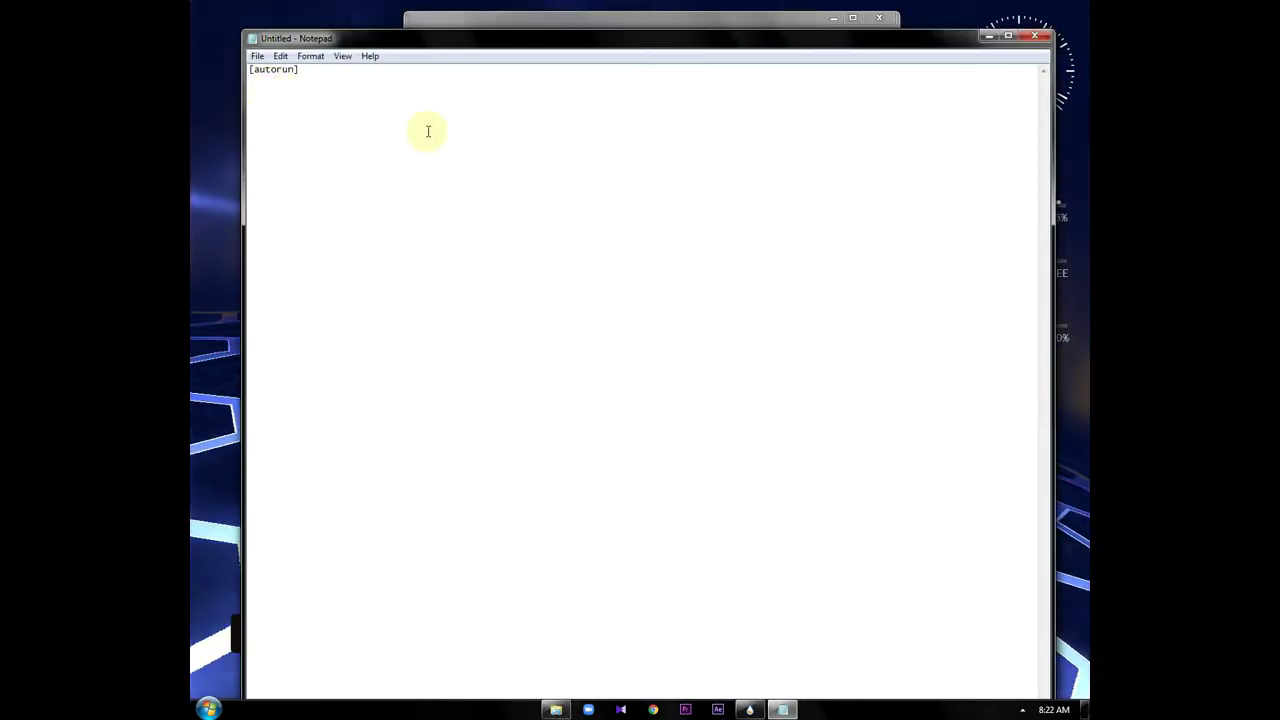
text(auto)
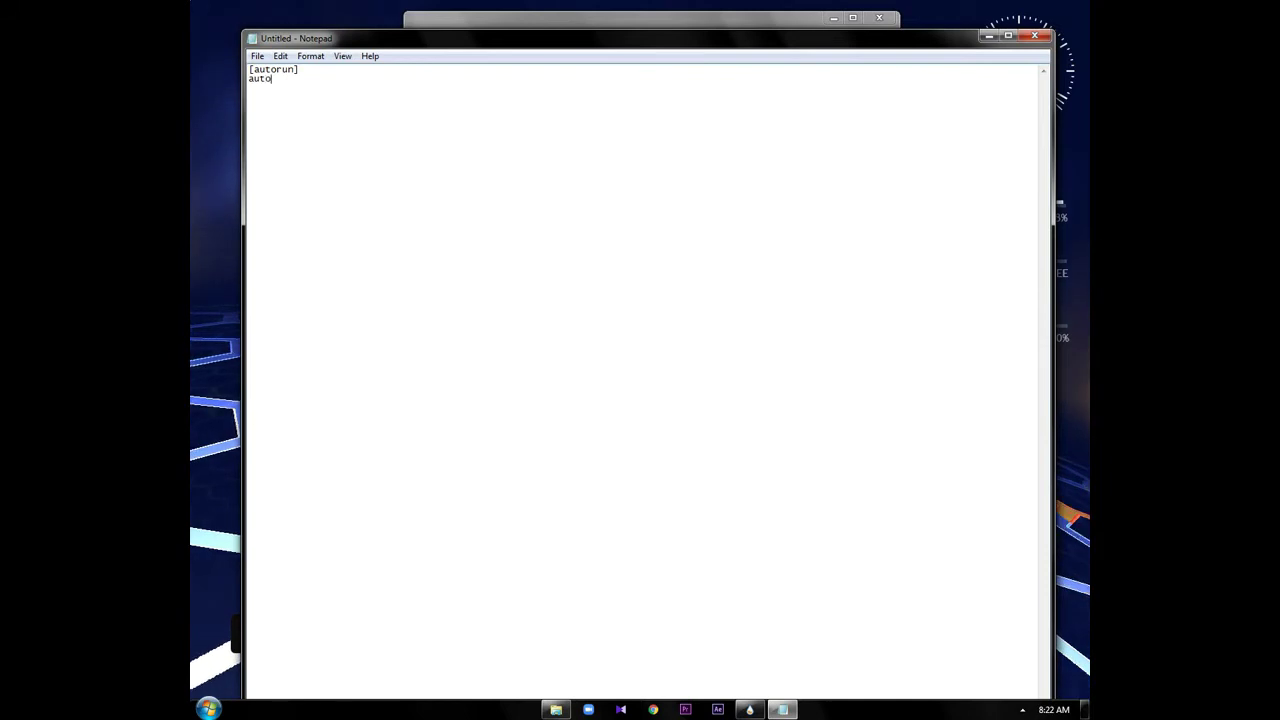
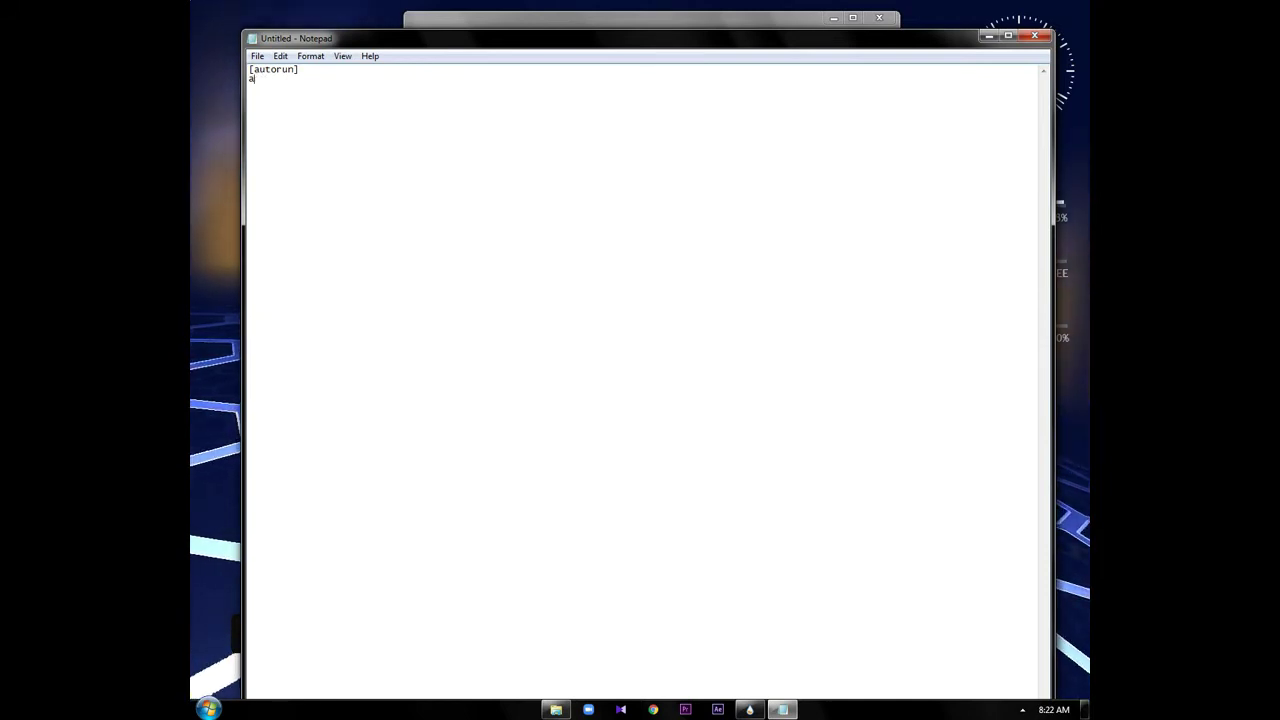
text(icon=)
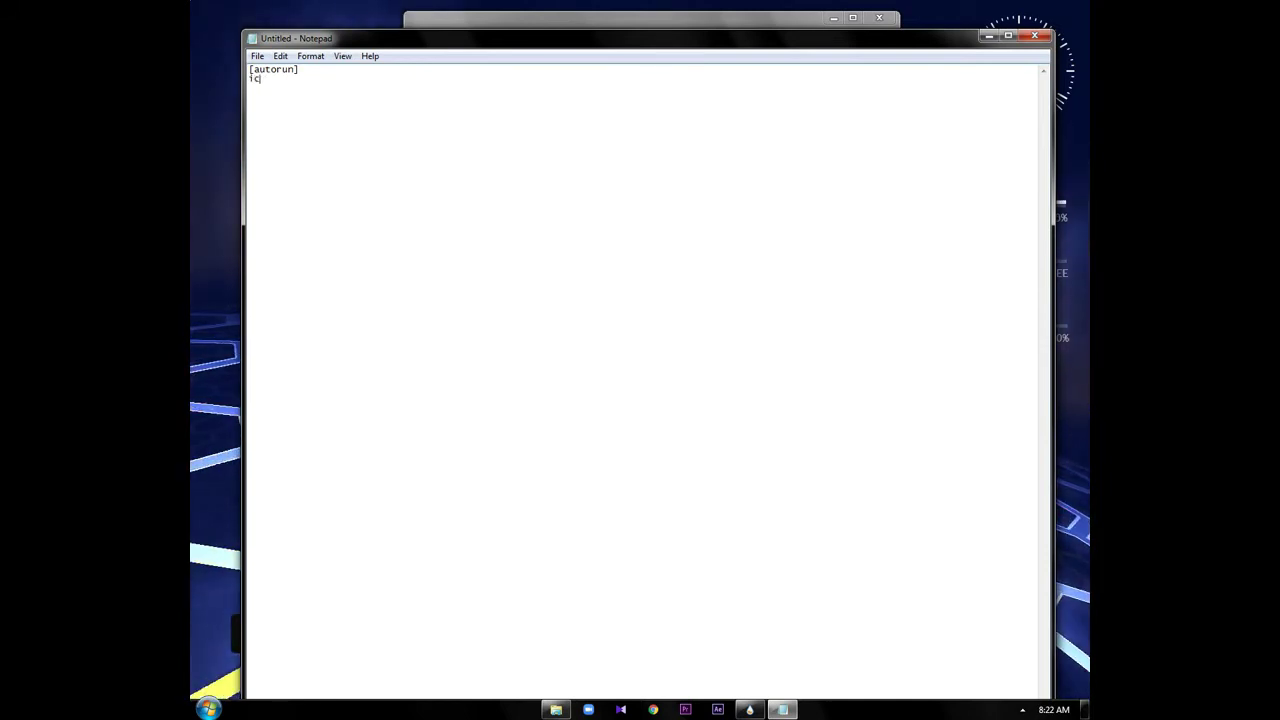
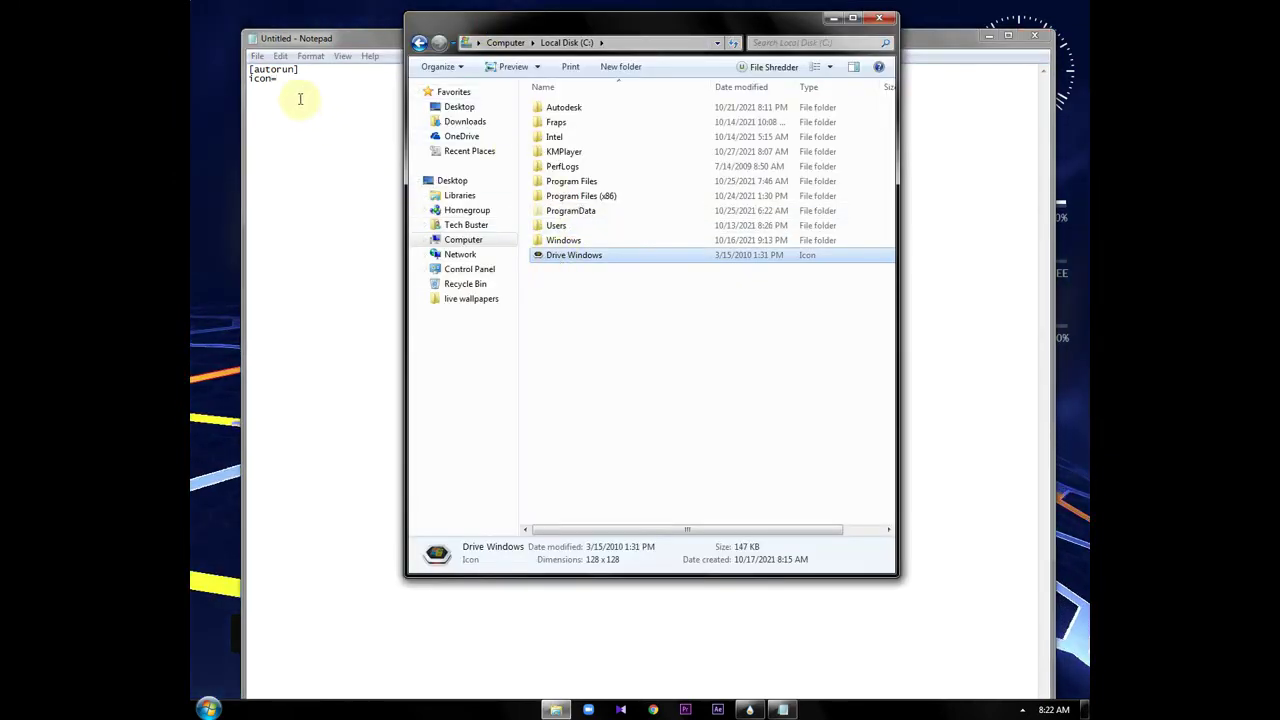
click(300, 99)
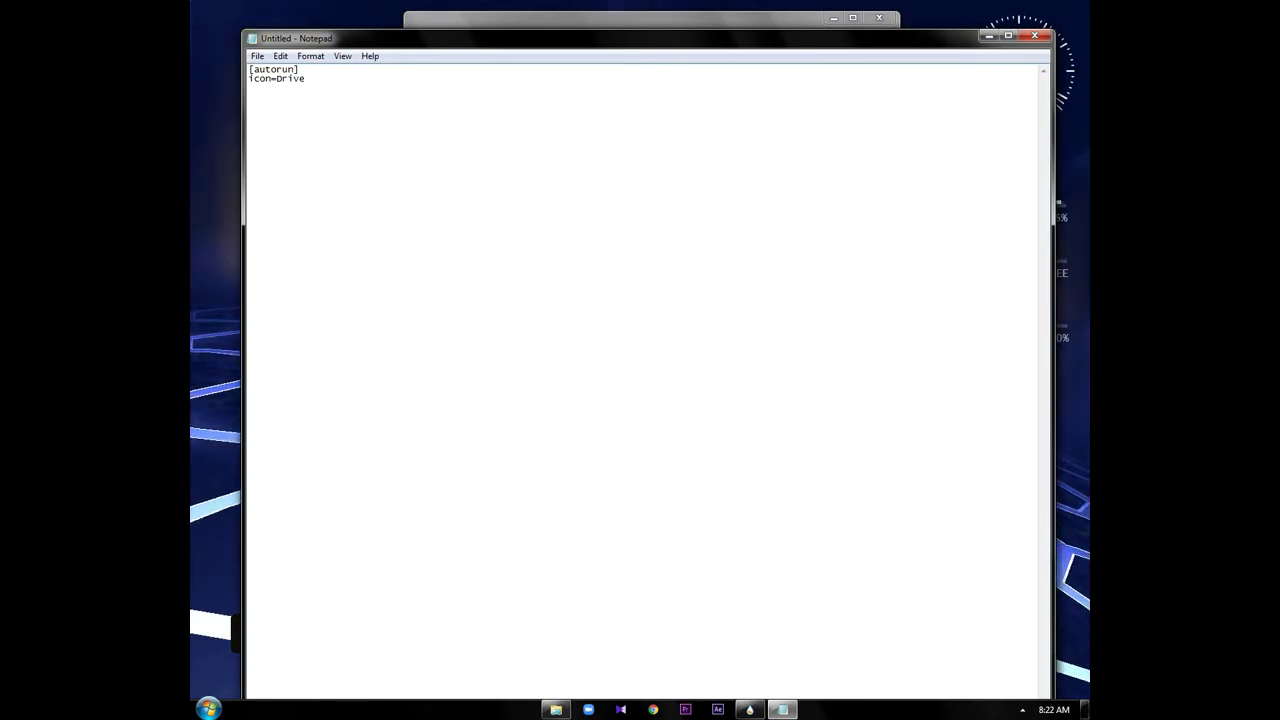
click(443, 17)
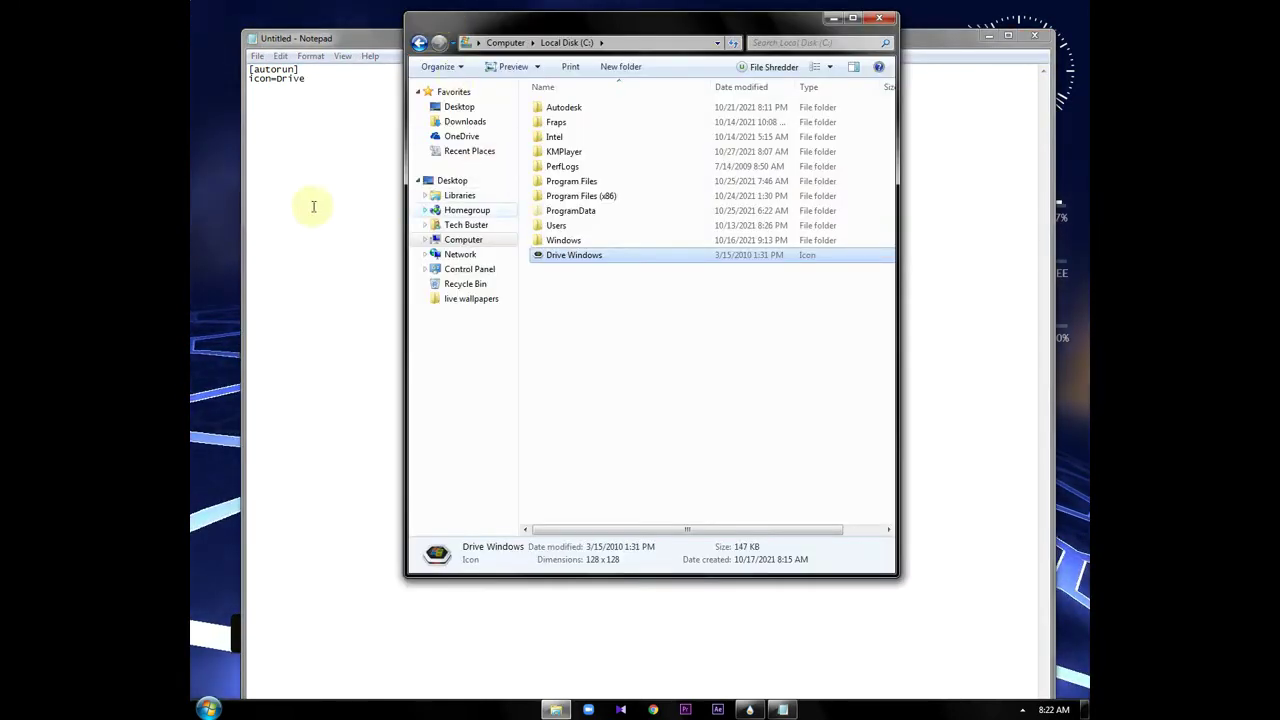
click(305, 109)
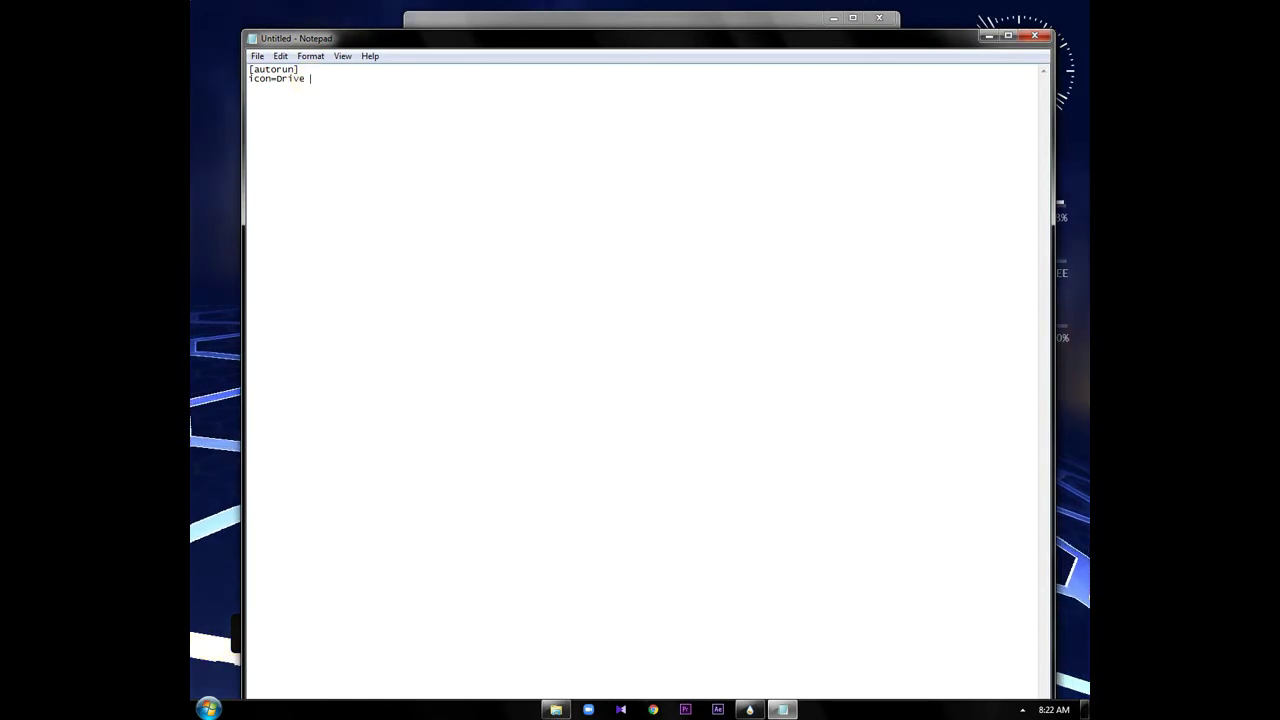
text(Wi)
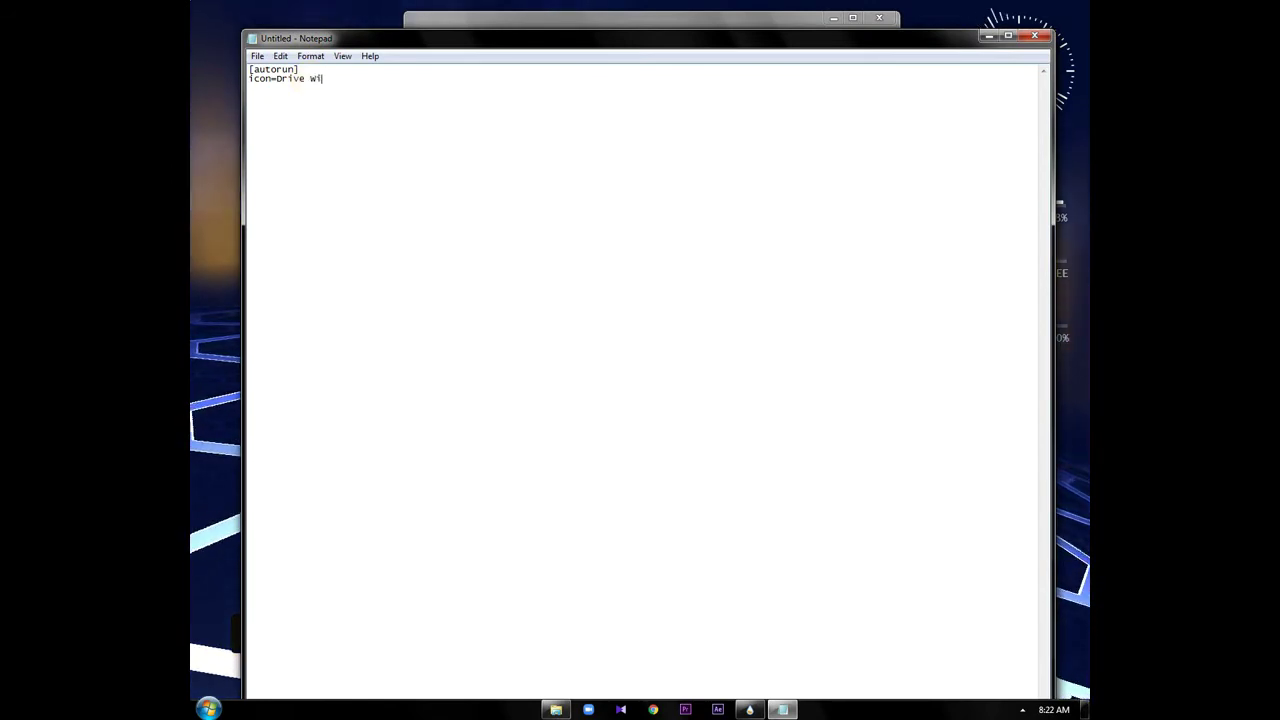
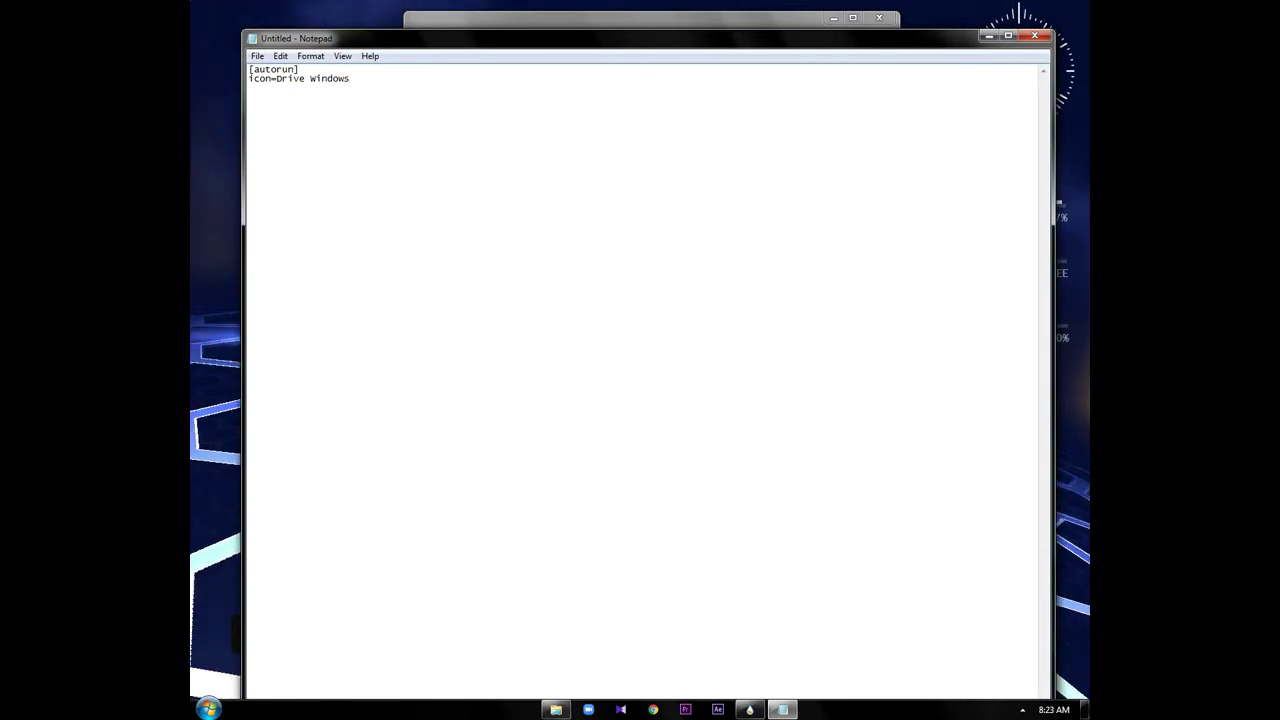
text(indows.)
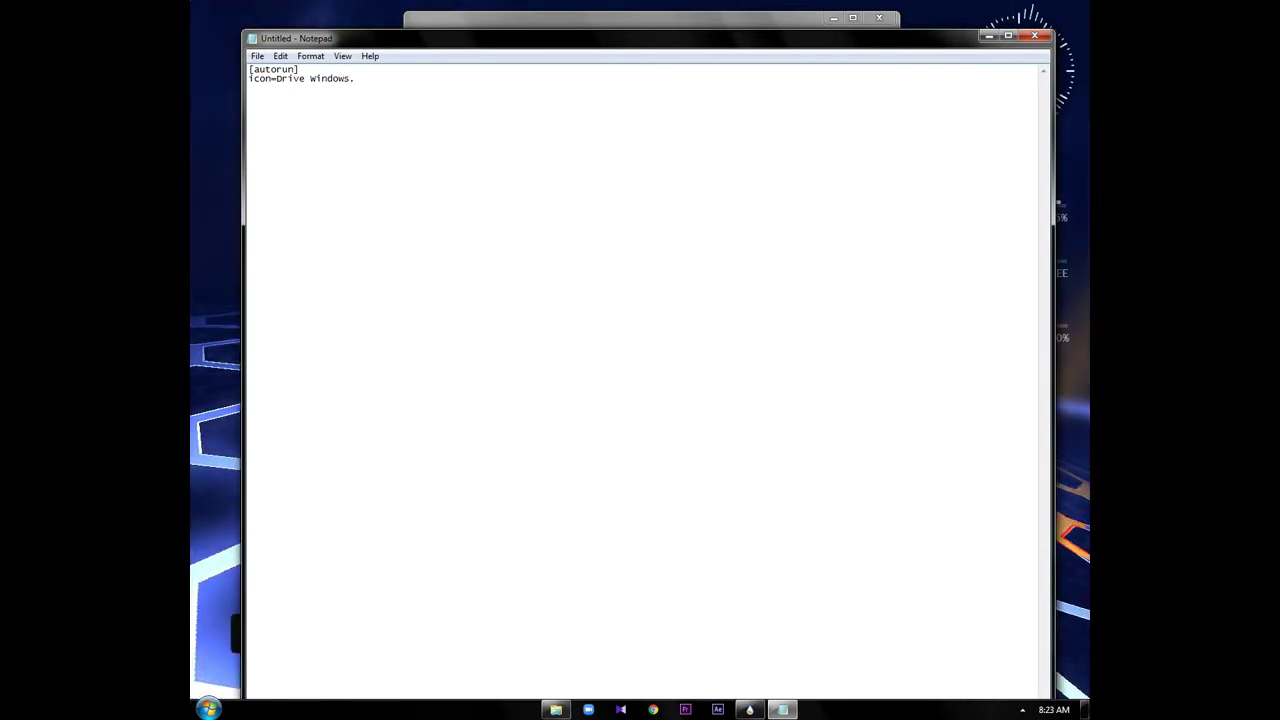
text(ico)
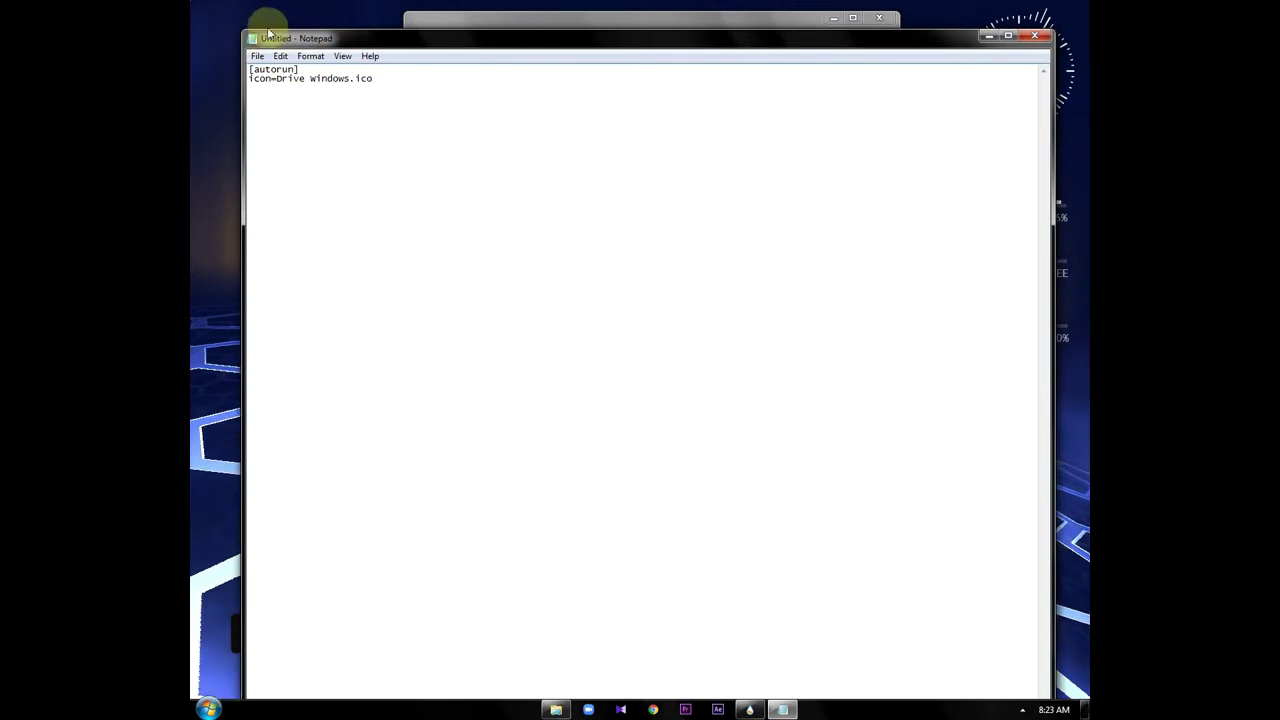
Start saving the document as a new file and name it autorun.inf, replacing the txt extension
click(257, 56)
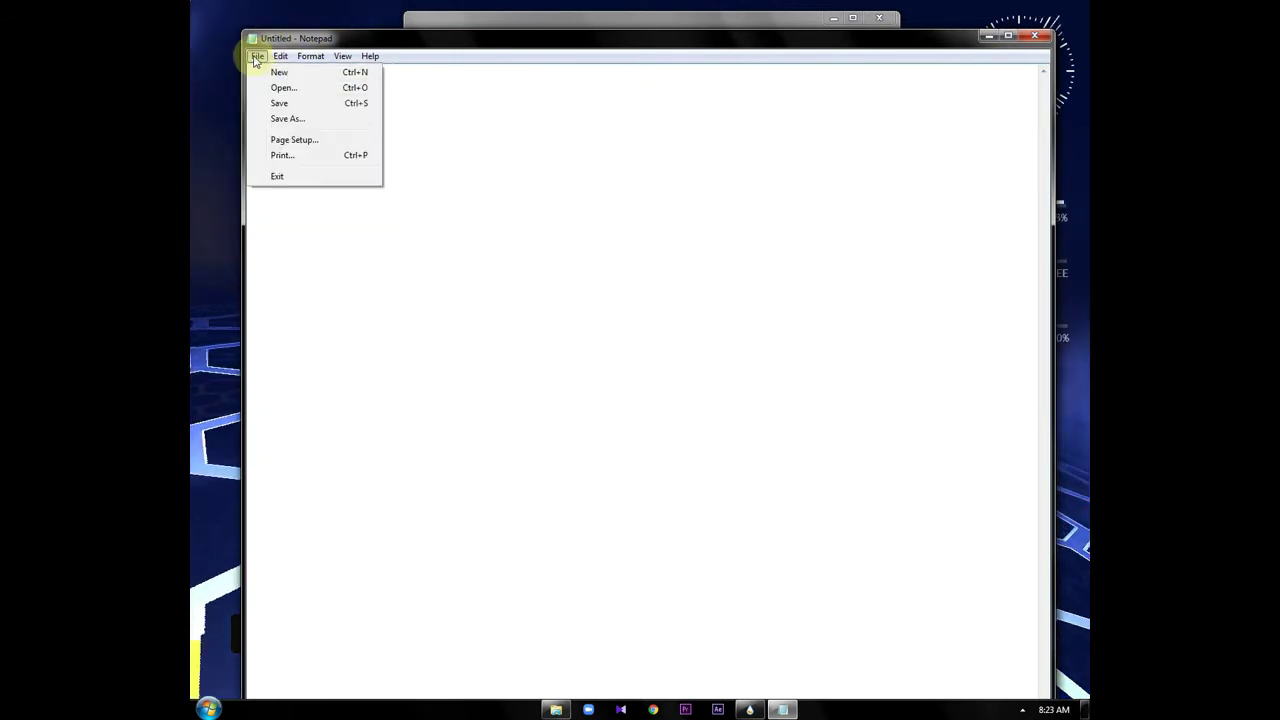
click(276, 119)
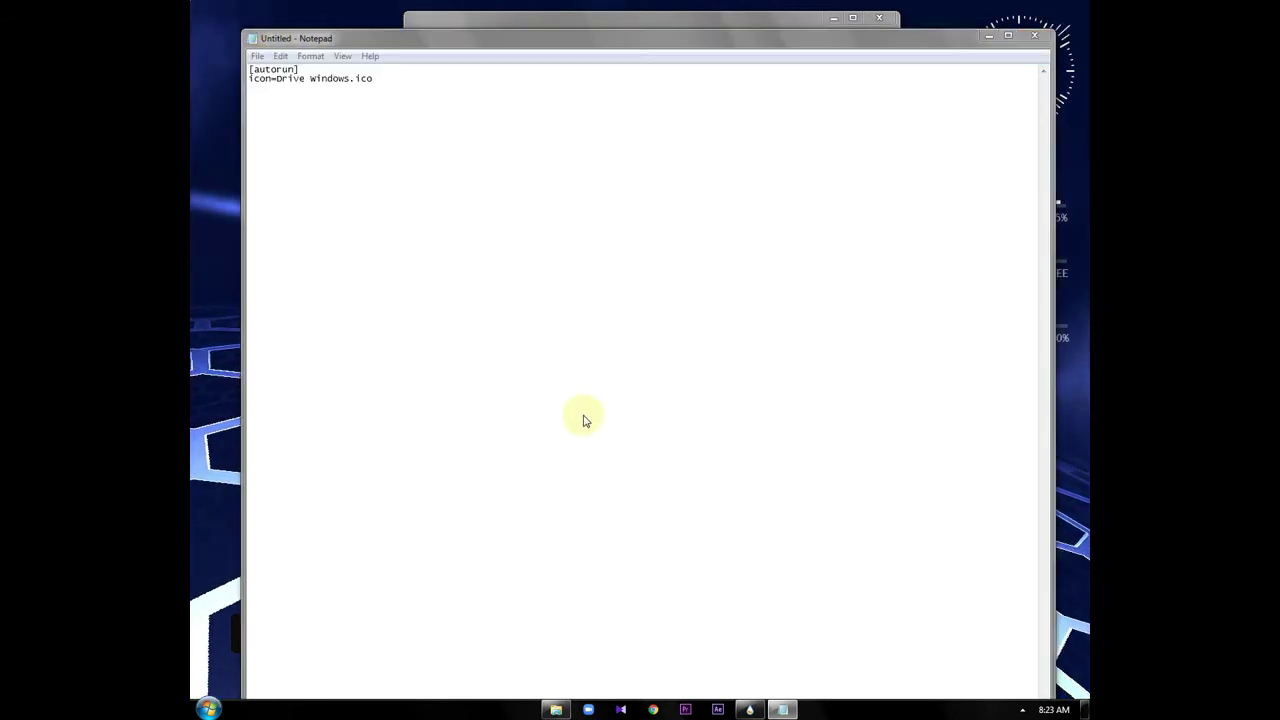
click(350, 350)
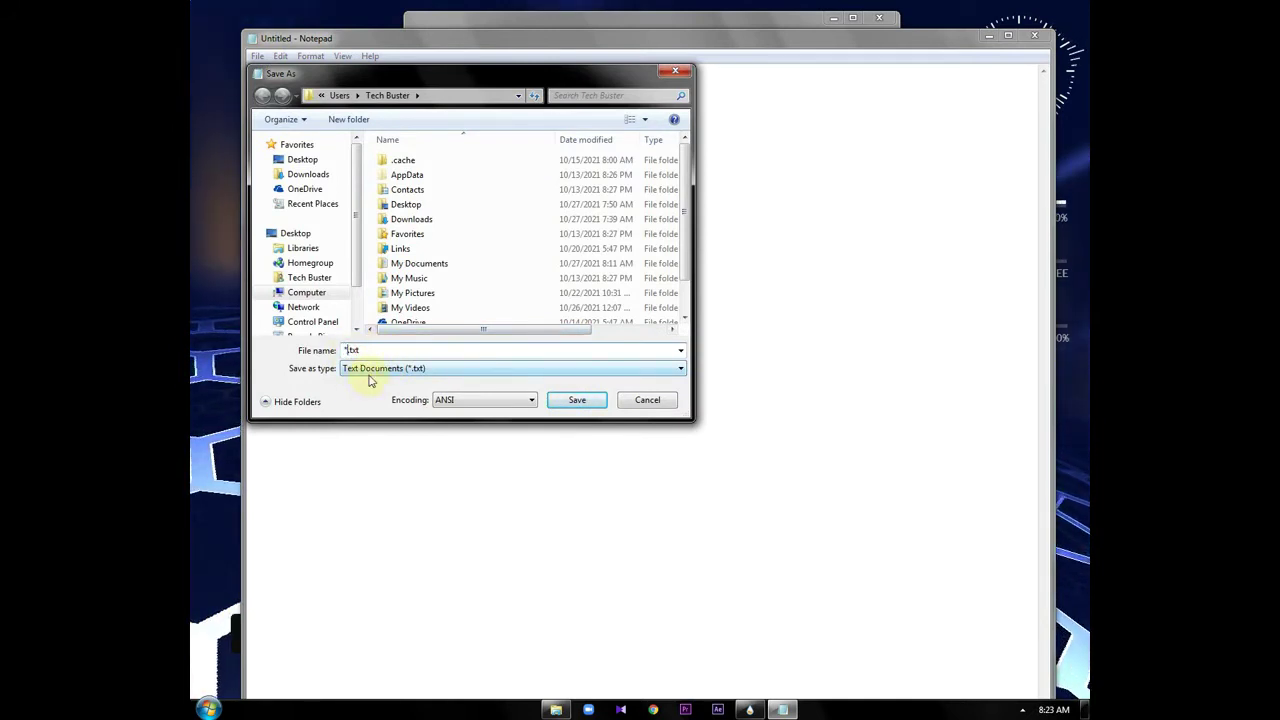
text(au)
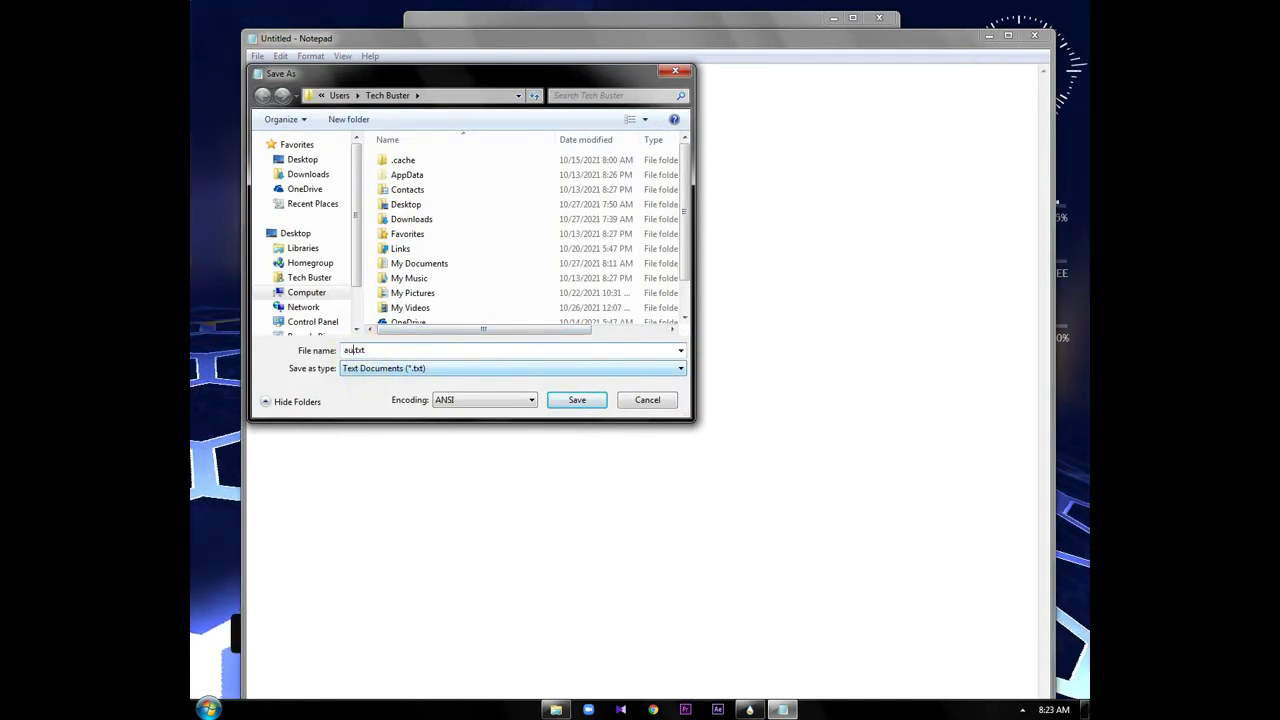
text(torun)
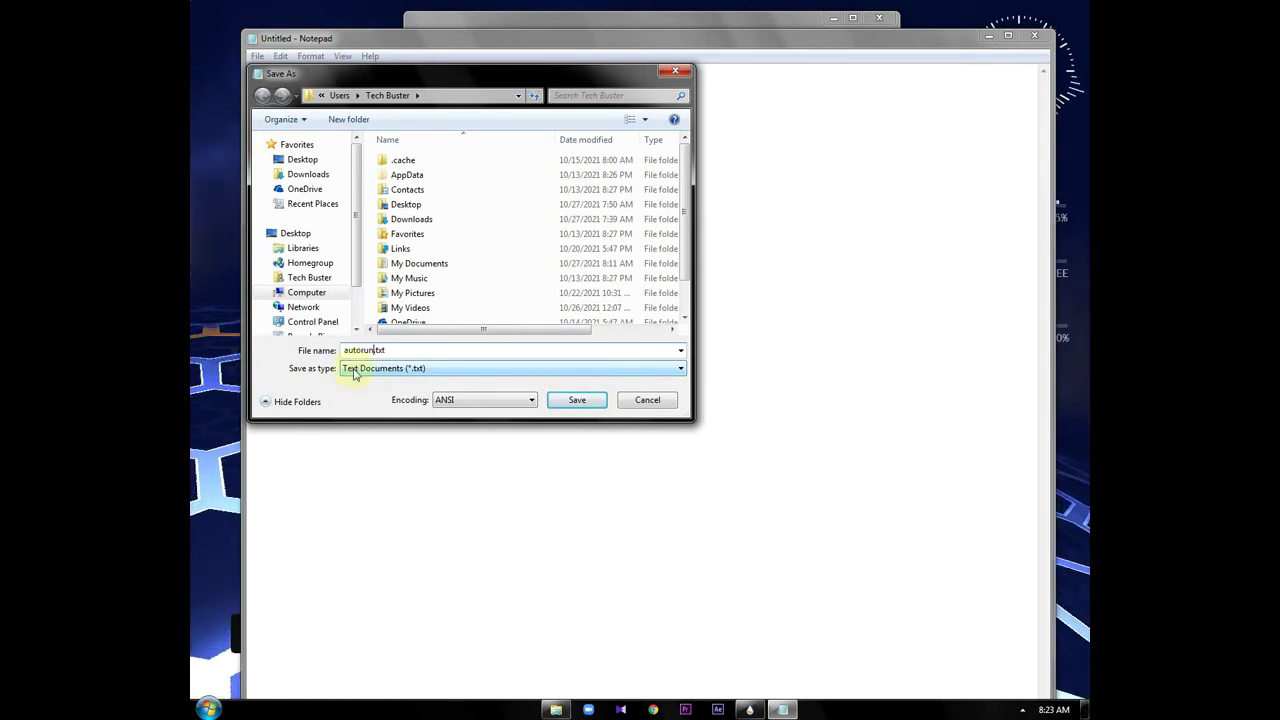
click(380, 349)
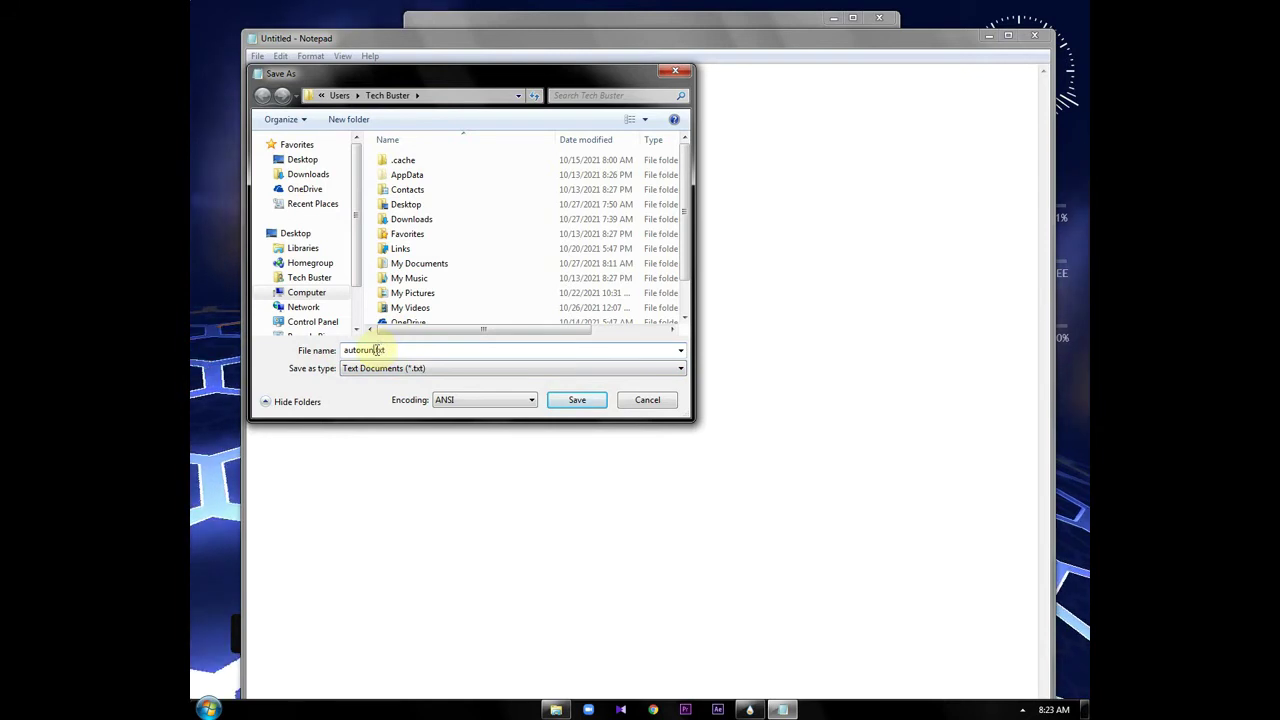
double_click(380, 350)
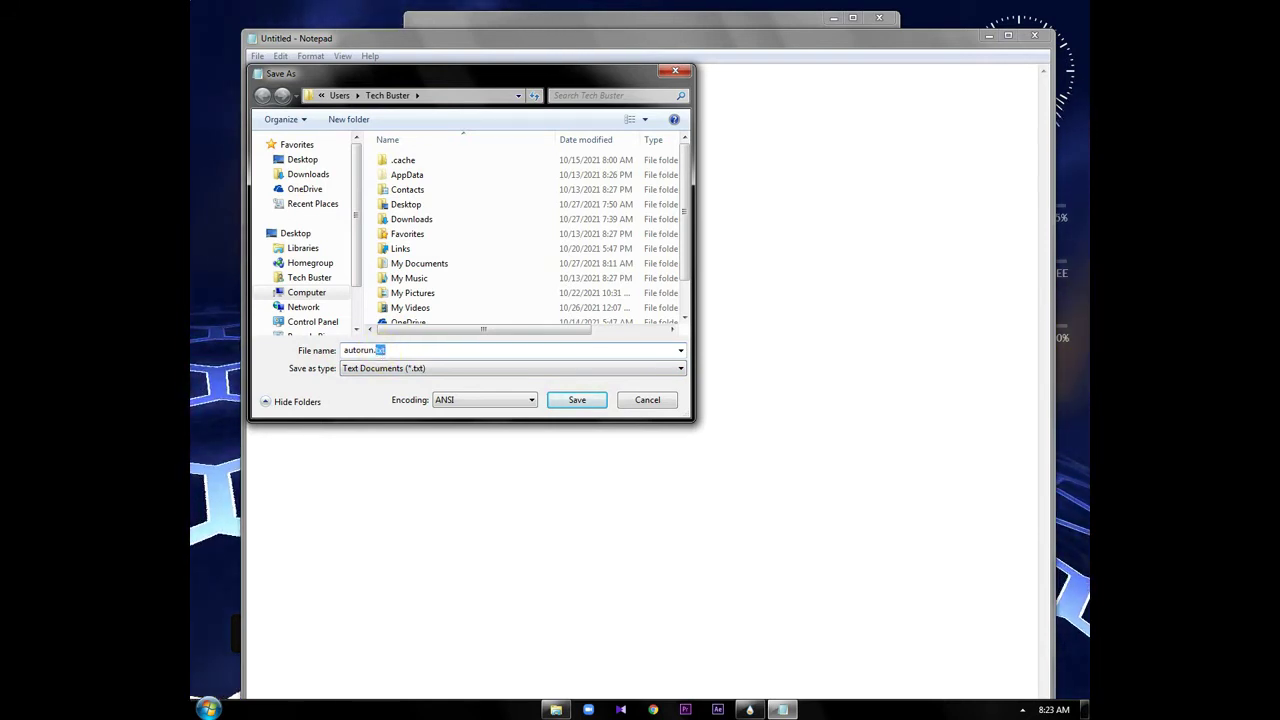
text(inf)
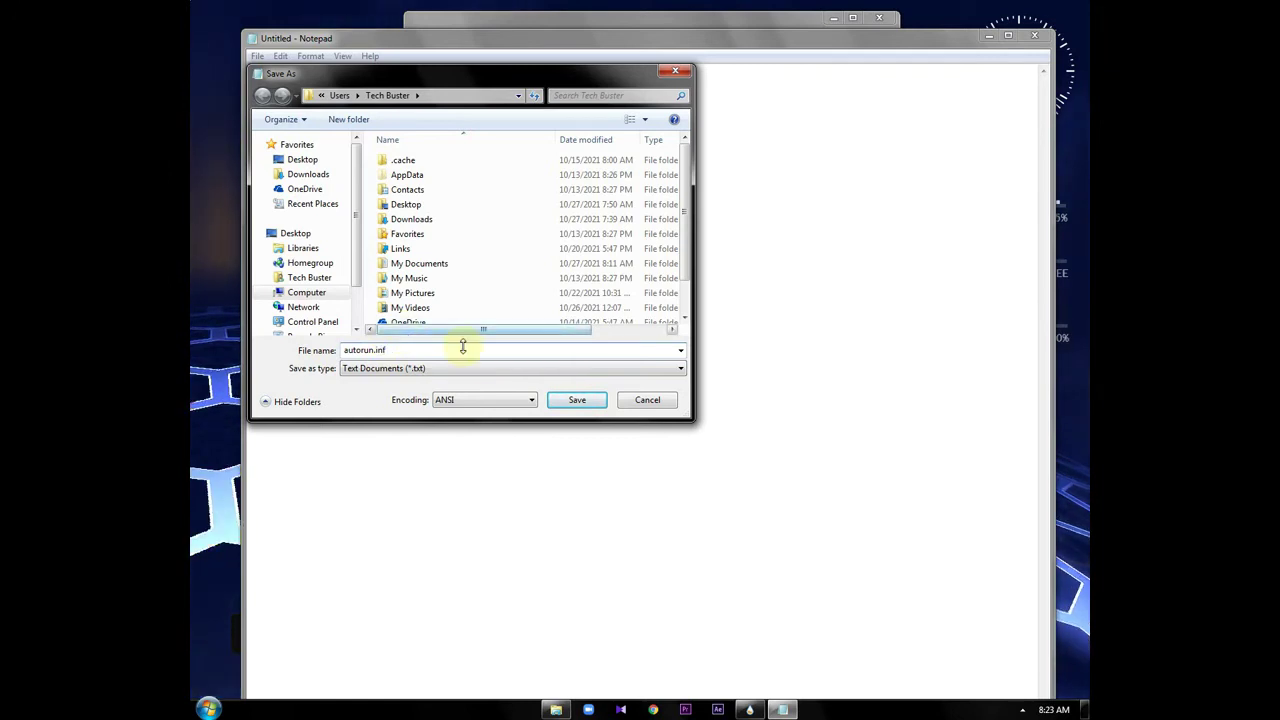
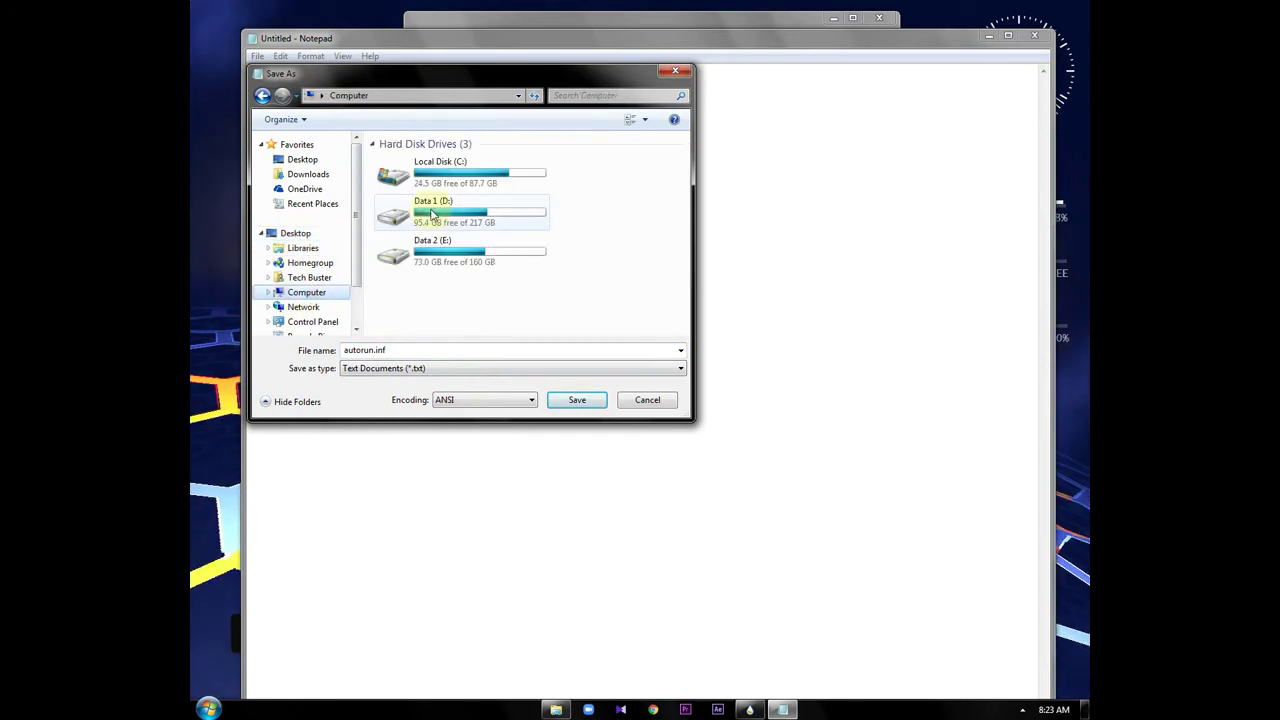
Try to save autorun.inf to the root of Local Disk (C:), declining the offer to save it in the user folder instead
click(456, 221)
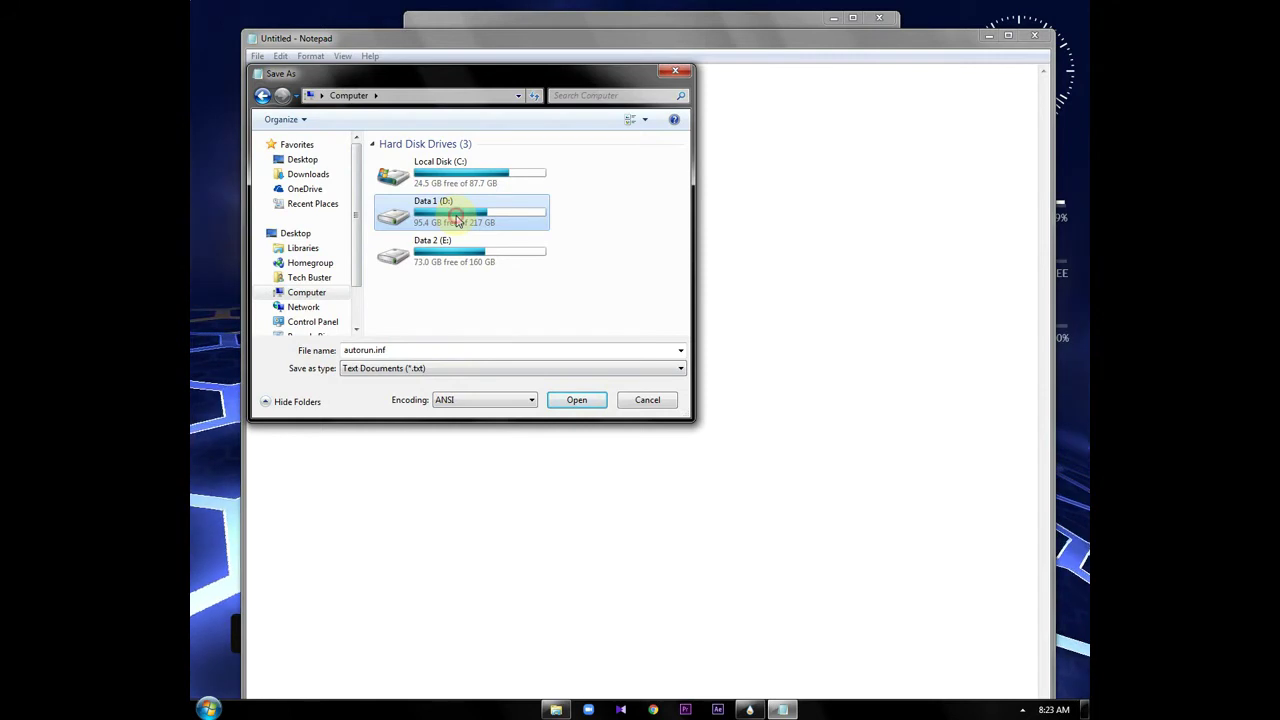
double_click(456, 221)
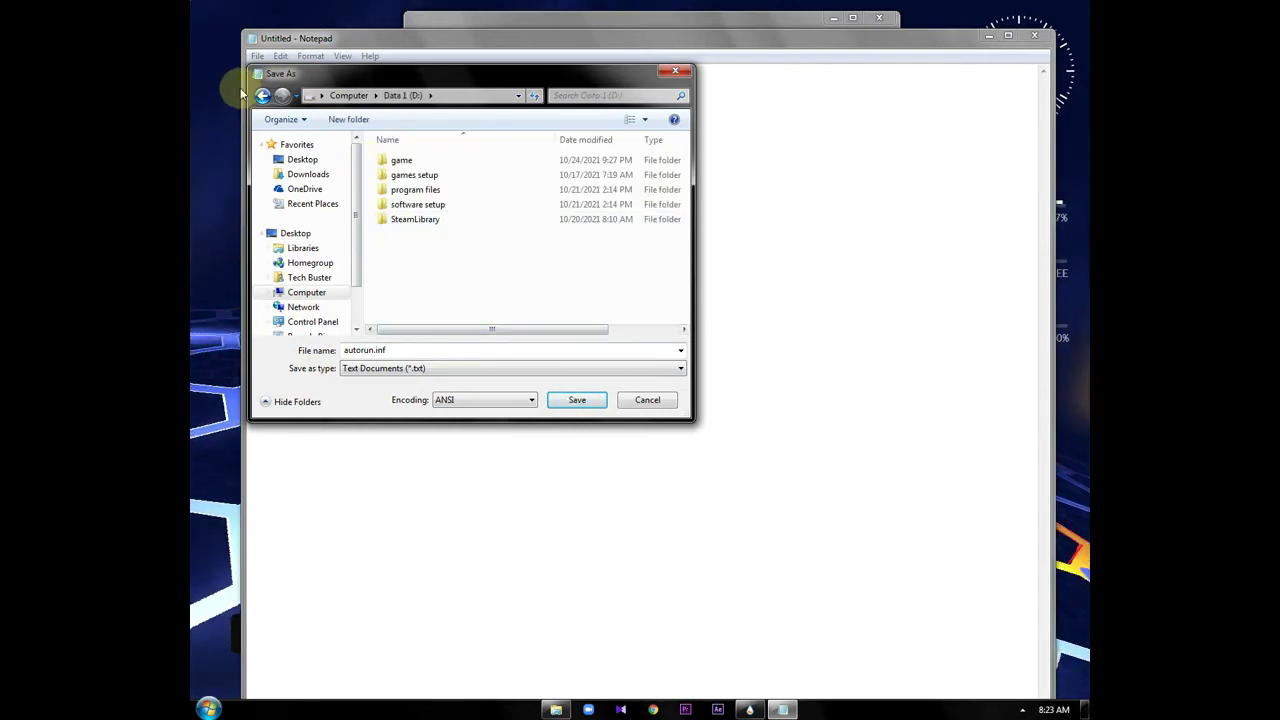
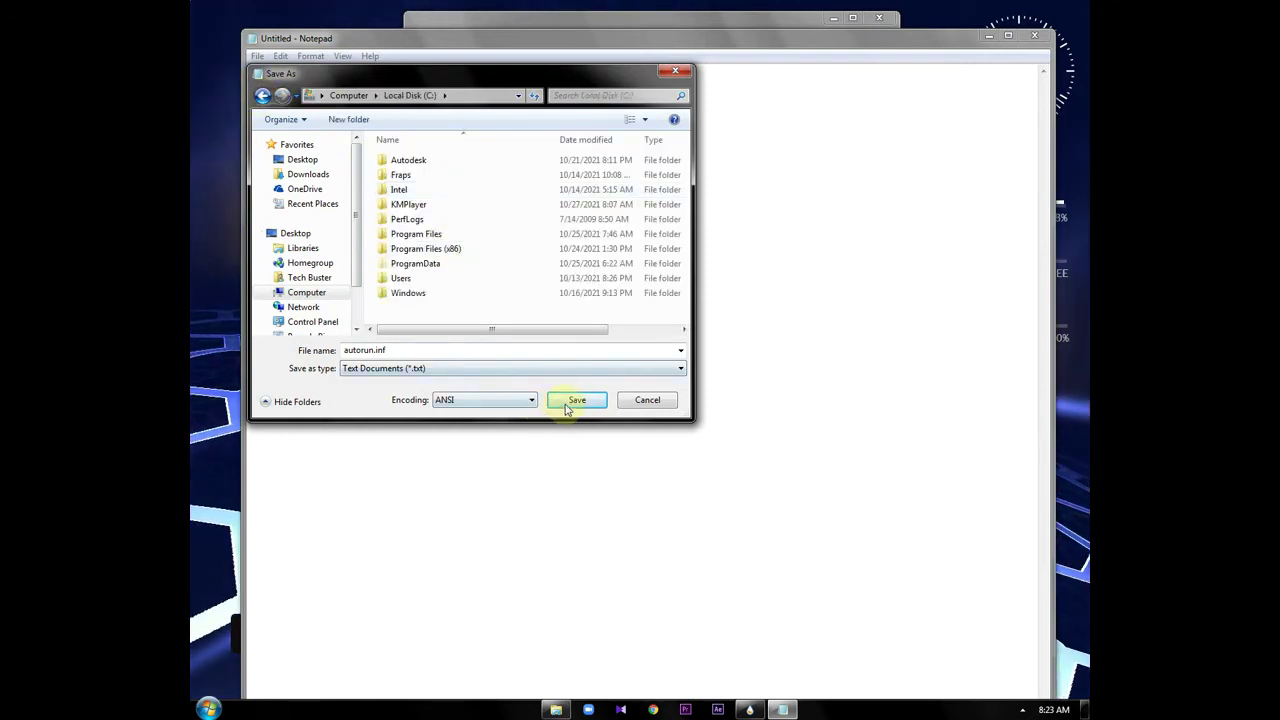
click(567, 405)
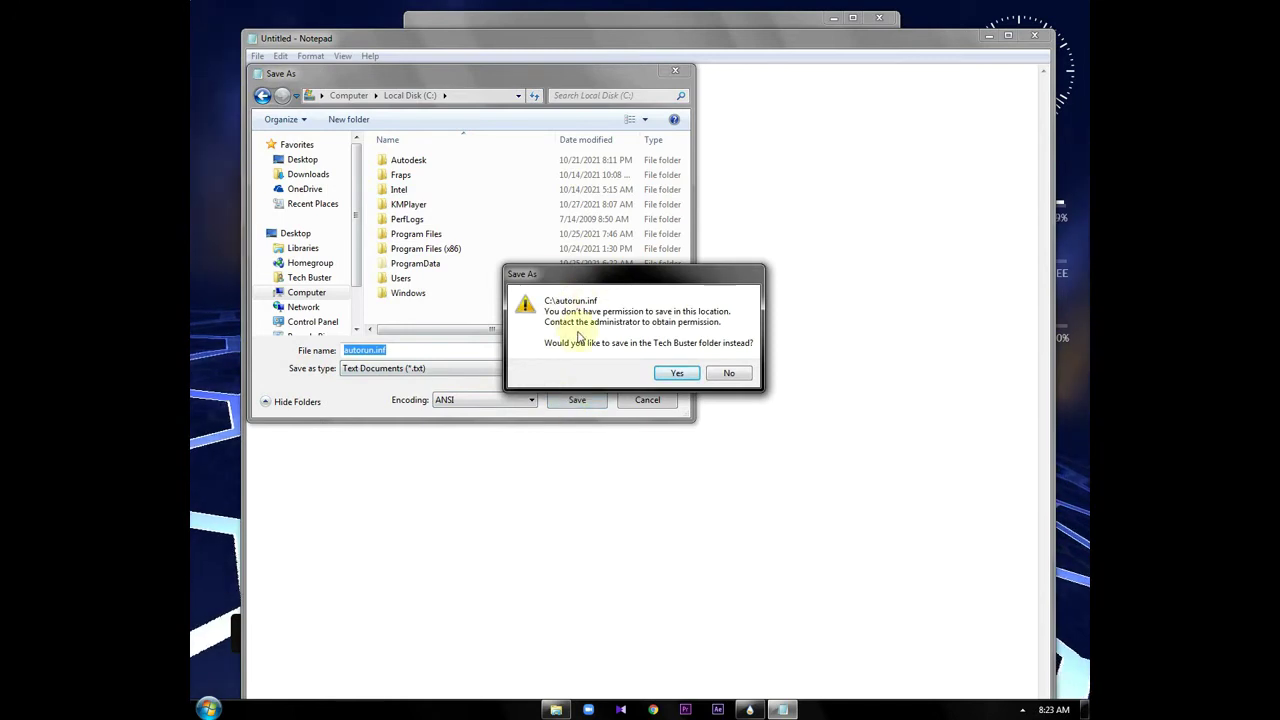
click(728, 375)
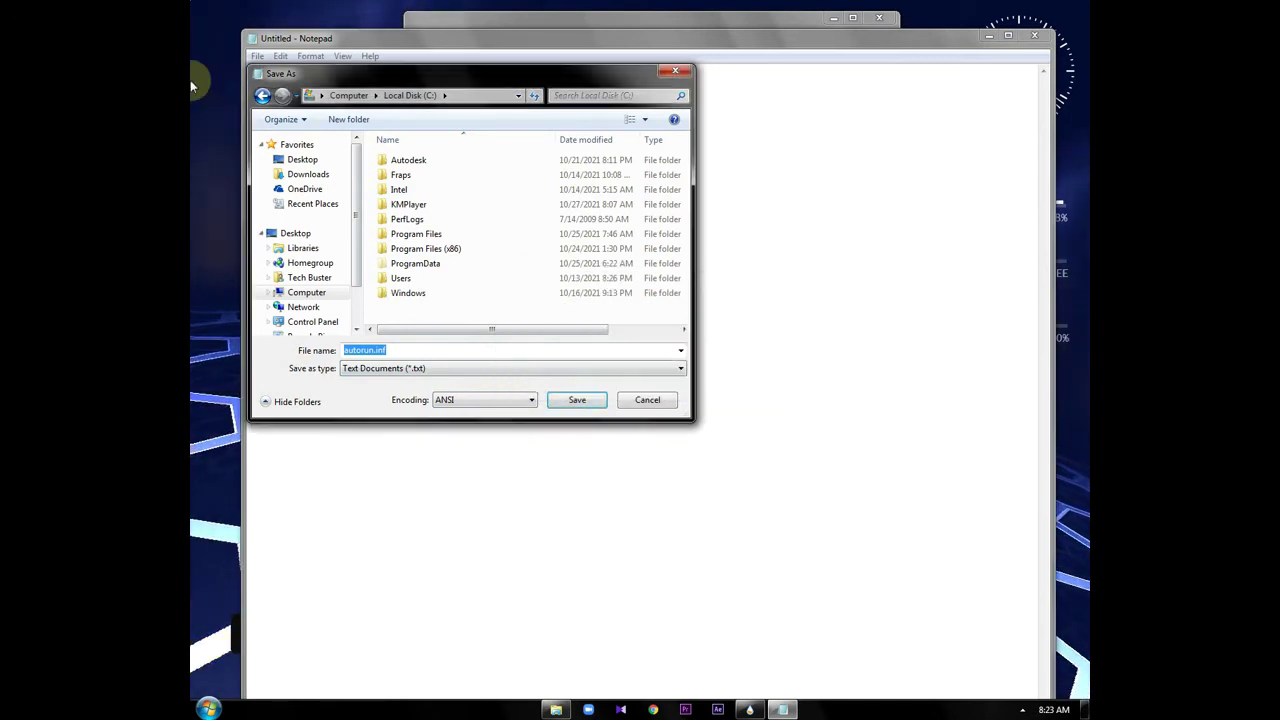
Switch the save location to Data 1 (D:) and save autorun.inf there
click(262, 95)
double_click(433, 224)
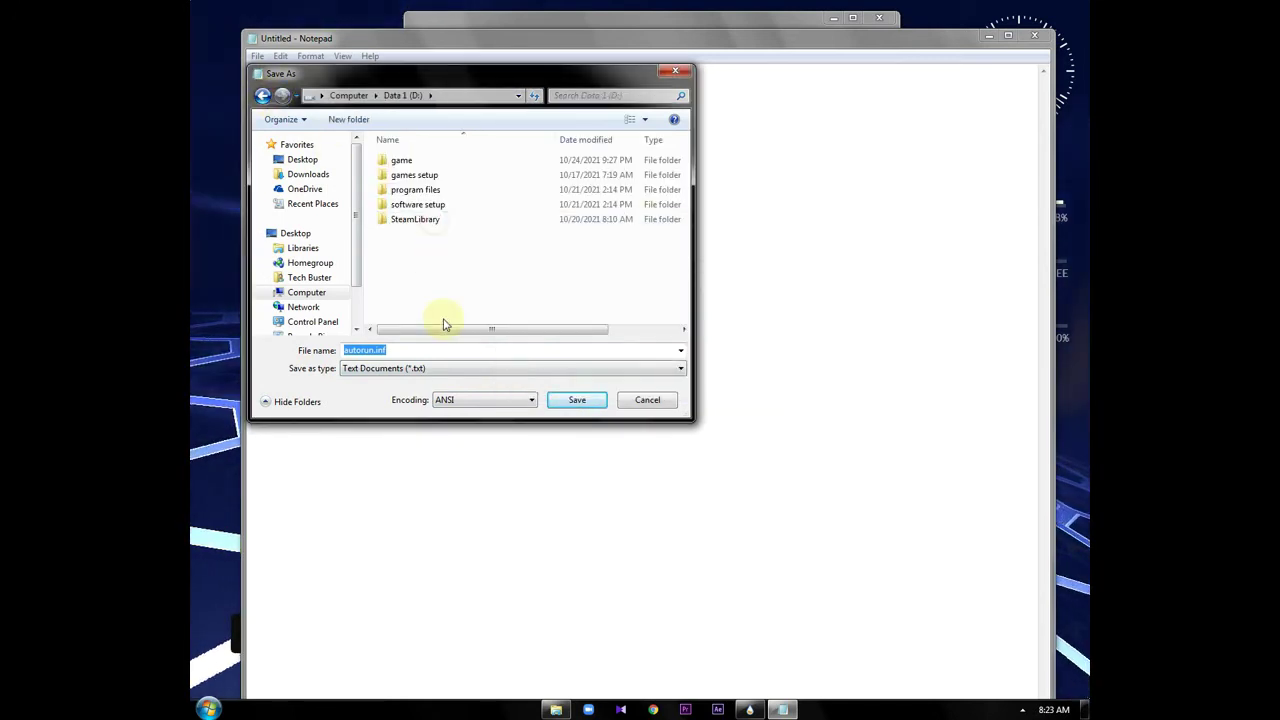
click(576, 400)
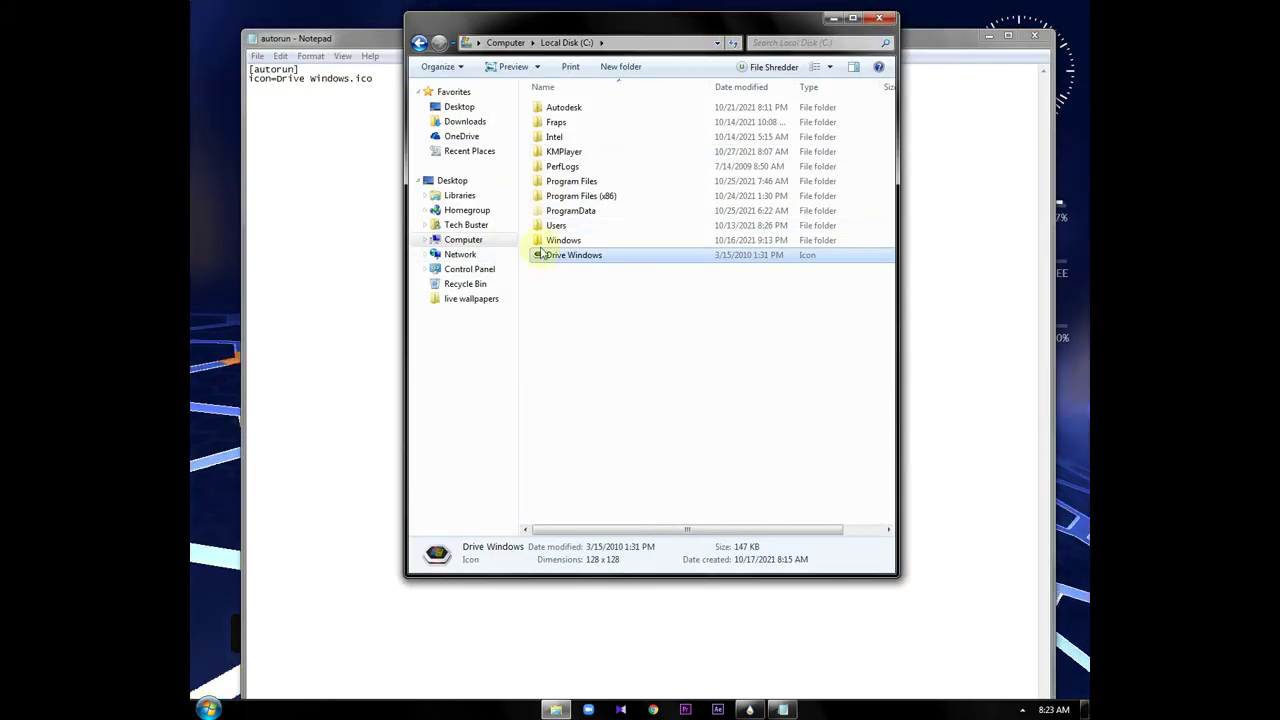
Move the autorun file from Data 1 (D:) to the root of Local Disk (C:), granting administrator permission
click(450, 240)
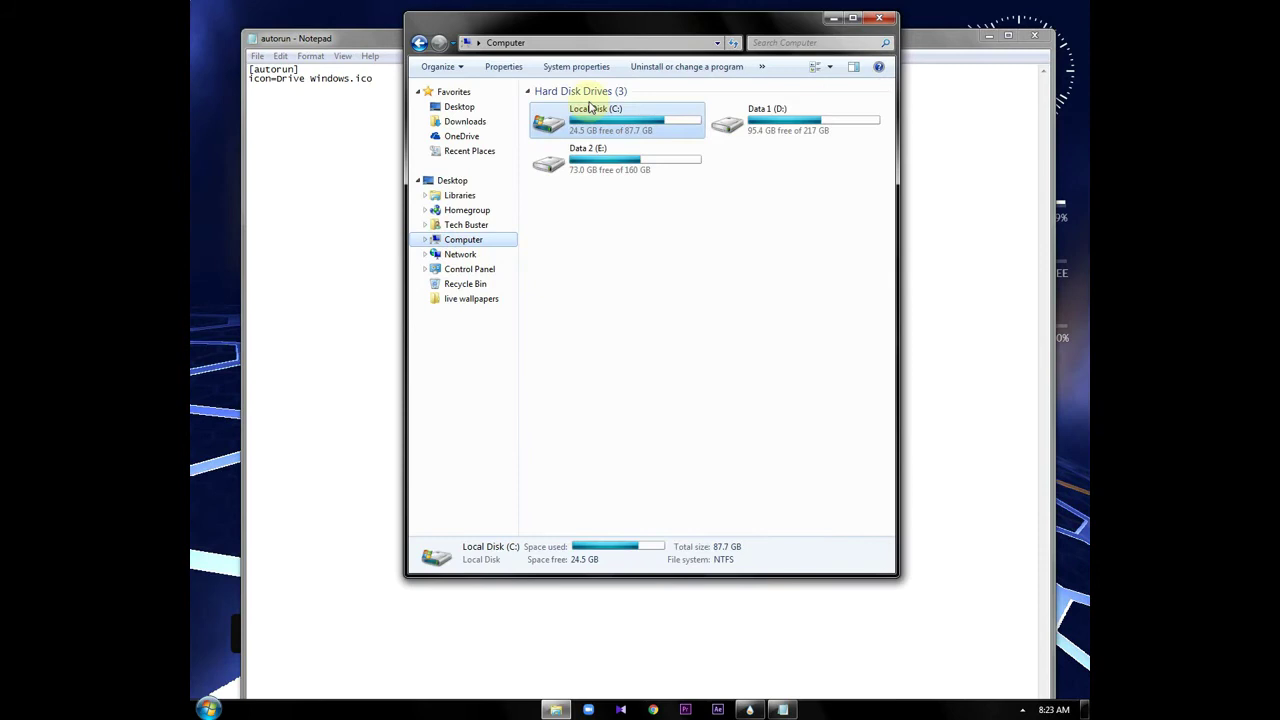
double_click(722, 118)
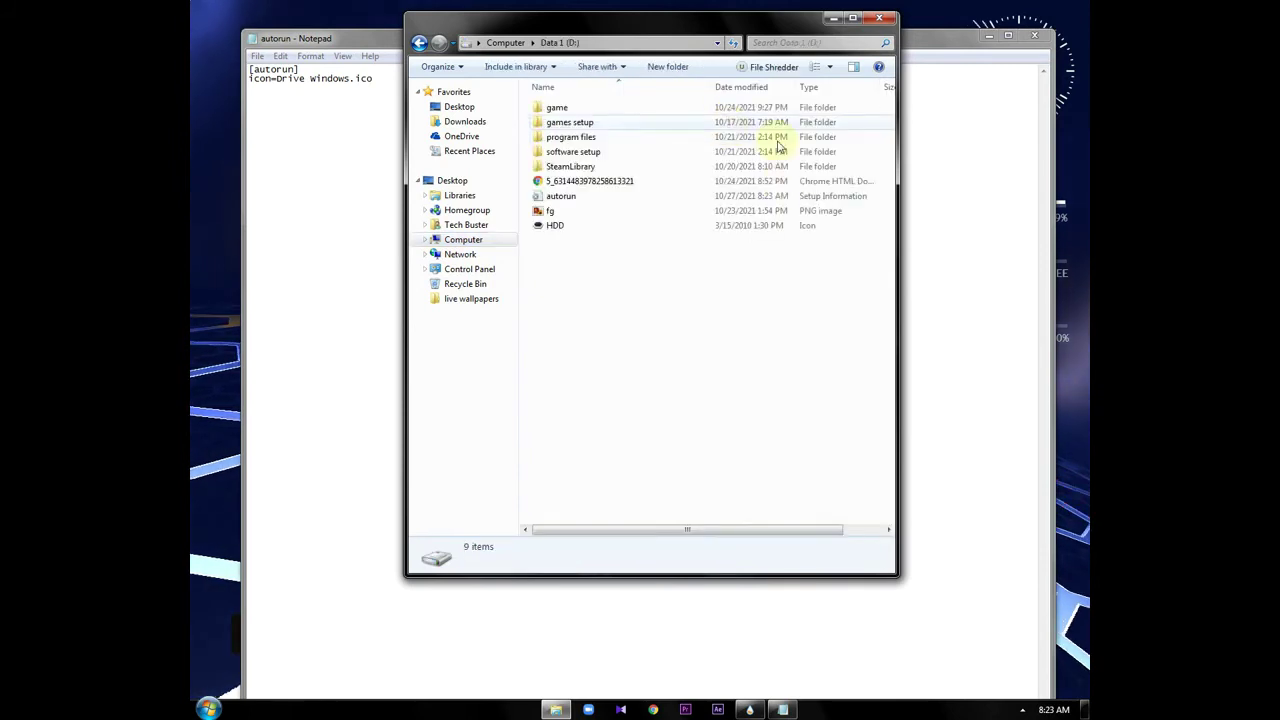
right_click(567, 201)
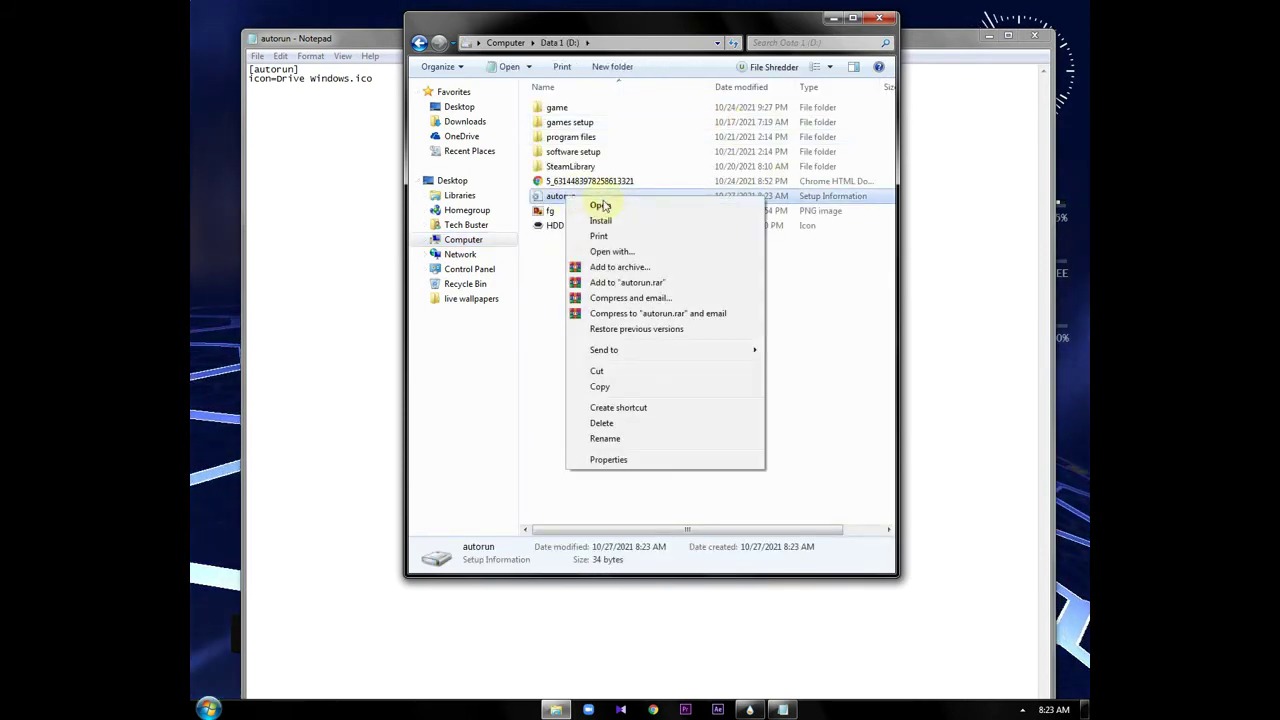
click(597, 372)
click(419, 42)
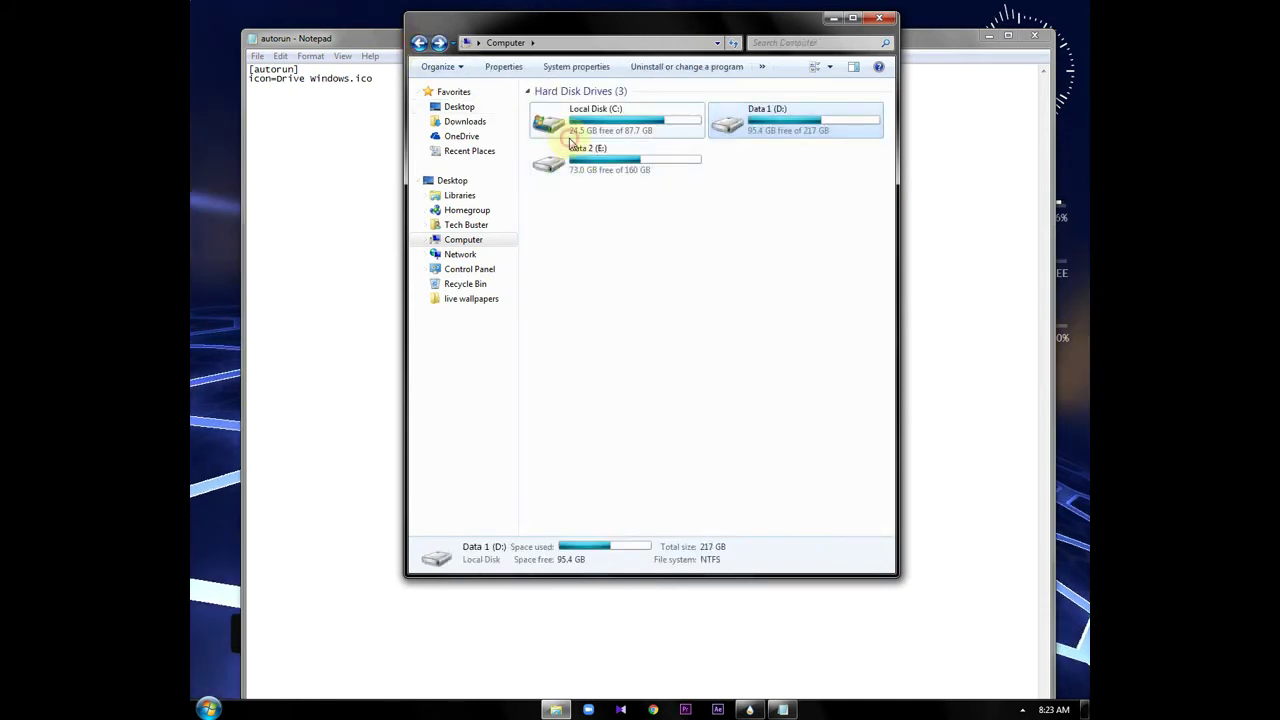
double_click(570, 142)
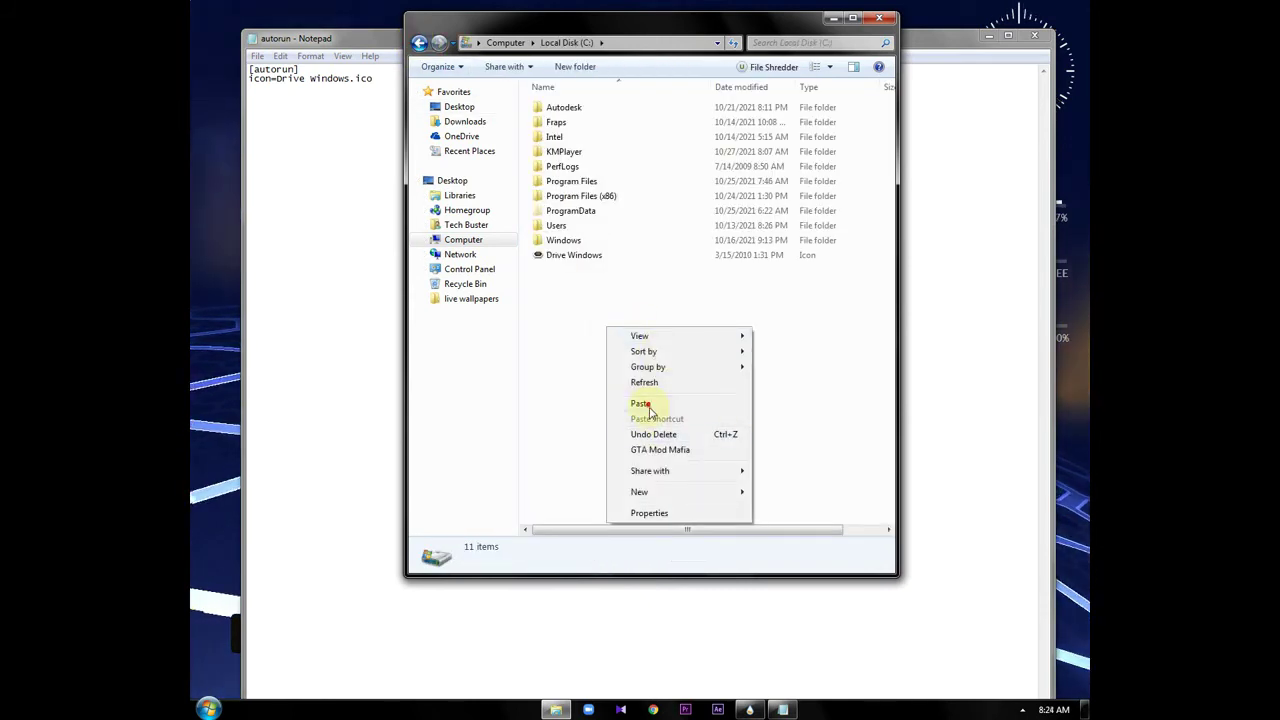
click(640, 403)
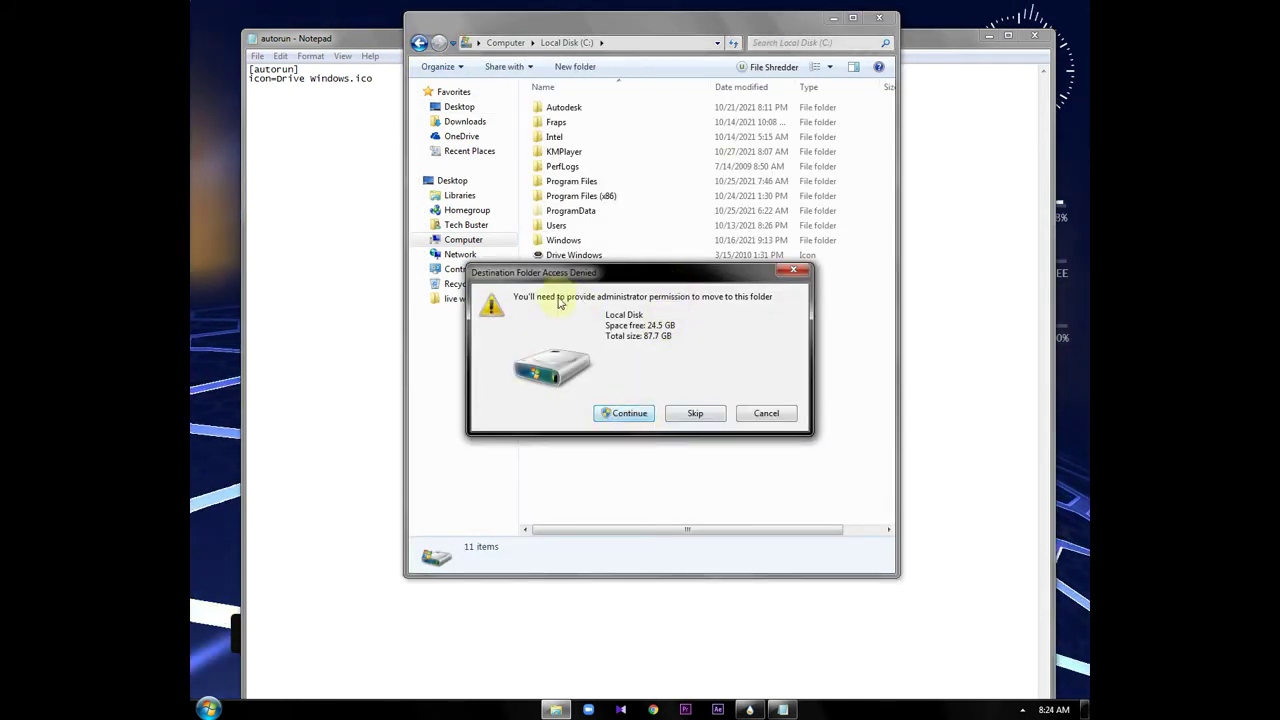
click(624, 413)
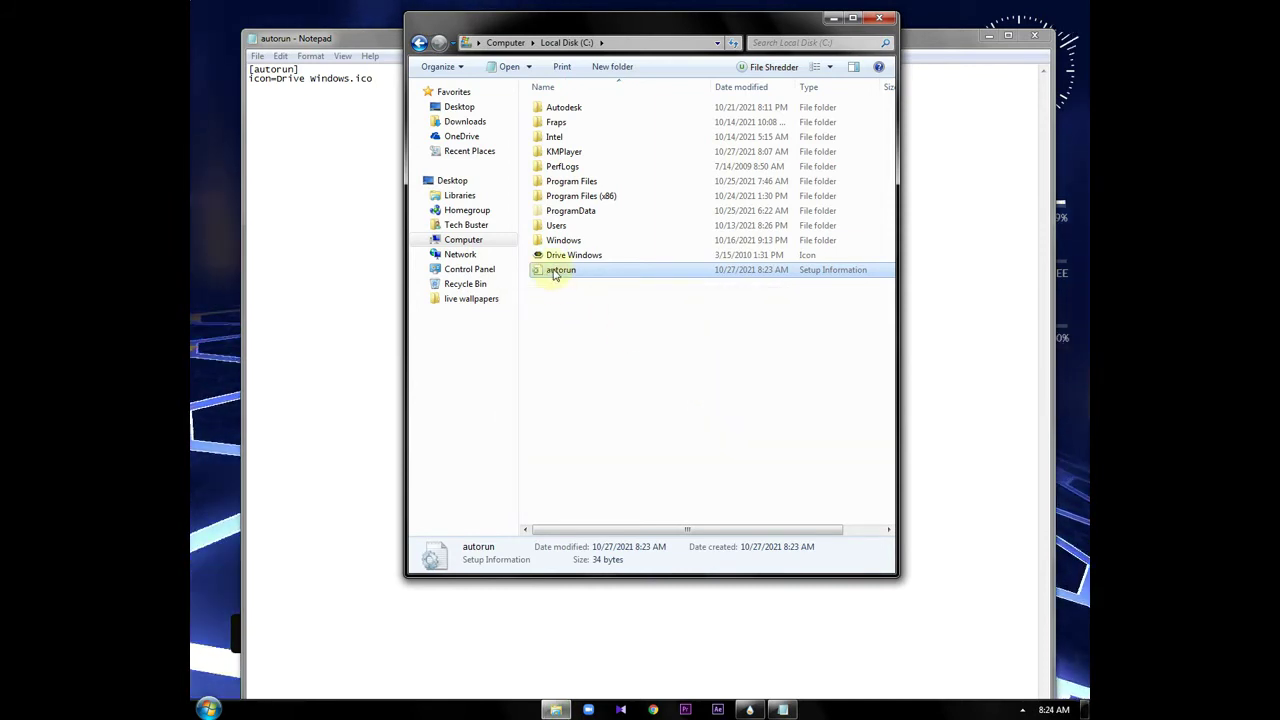
Refresh the contents of Local Disk (C:) and return to the Computer drive overview
click(617, 336)
right_click(616, 333)
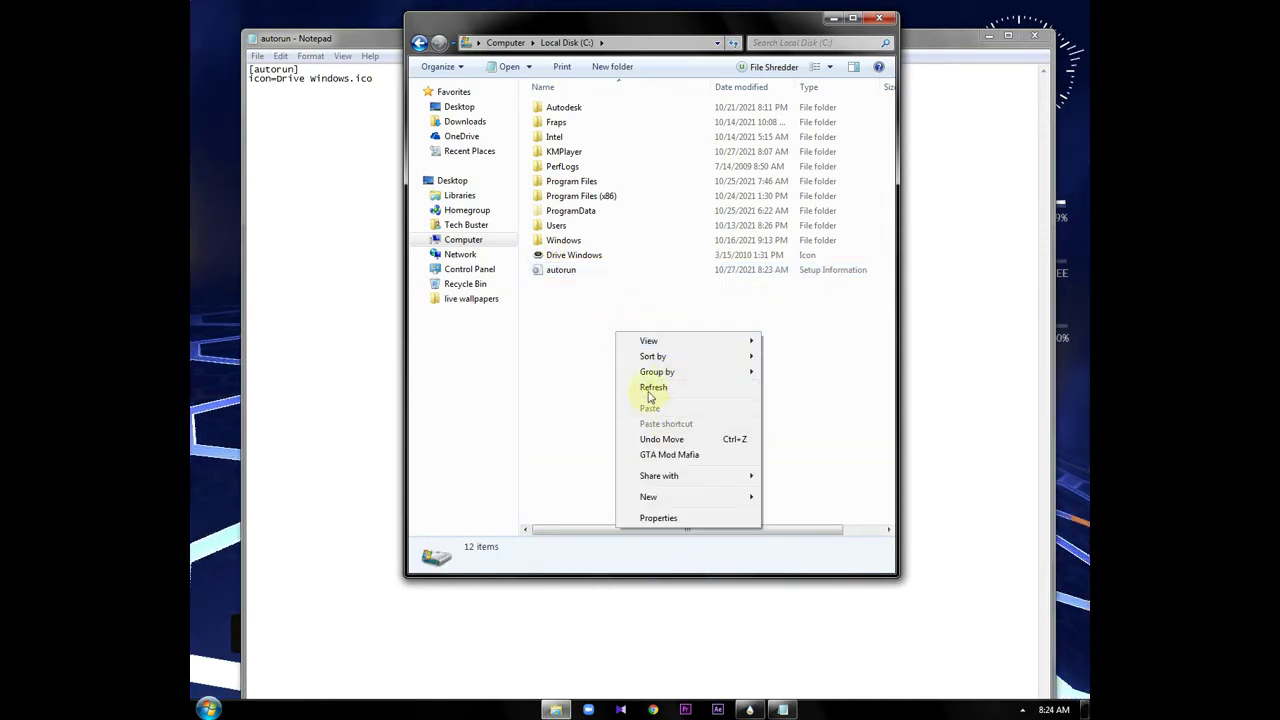
click(650, 389)
click(420, 43)
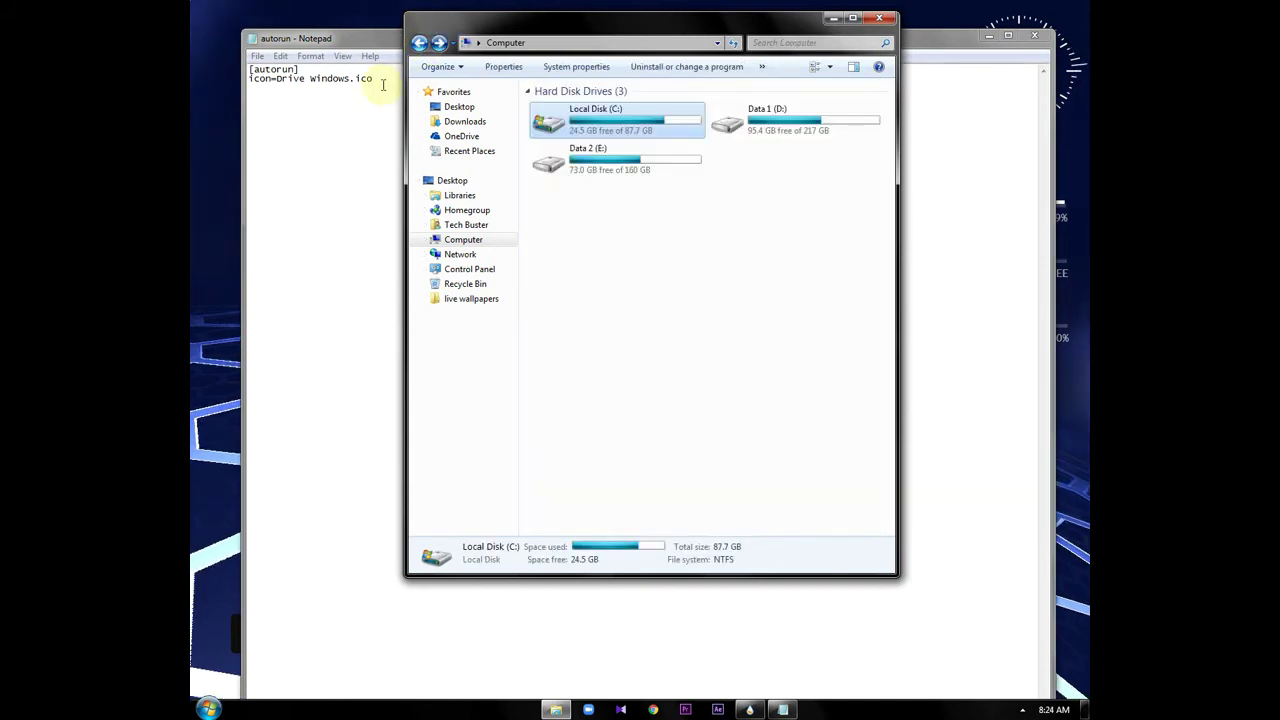
Check the existing autorun file in the software setup folder on Data 1 (D:), and return to the drive's root
click(753, 118)
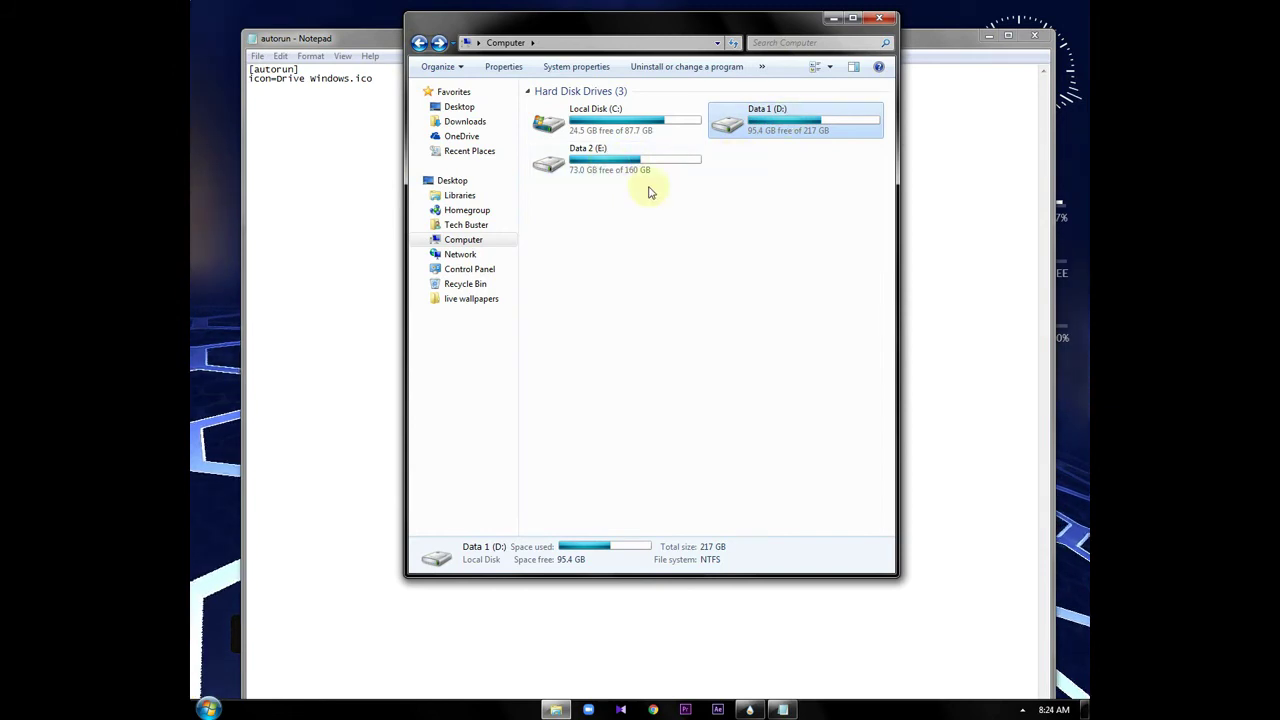
double_click(727, 126)
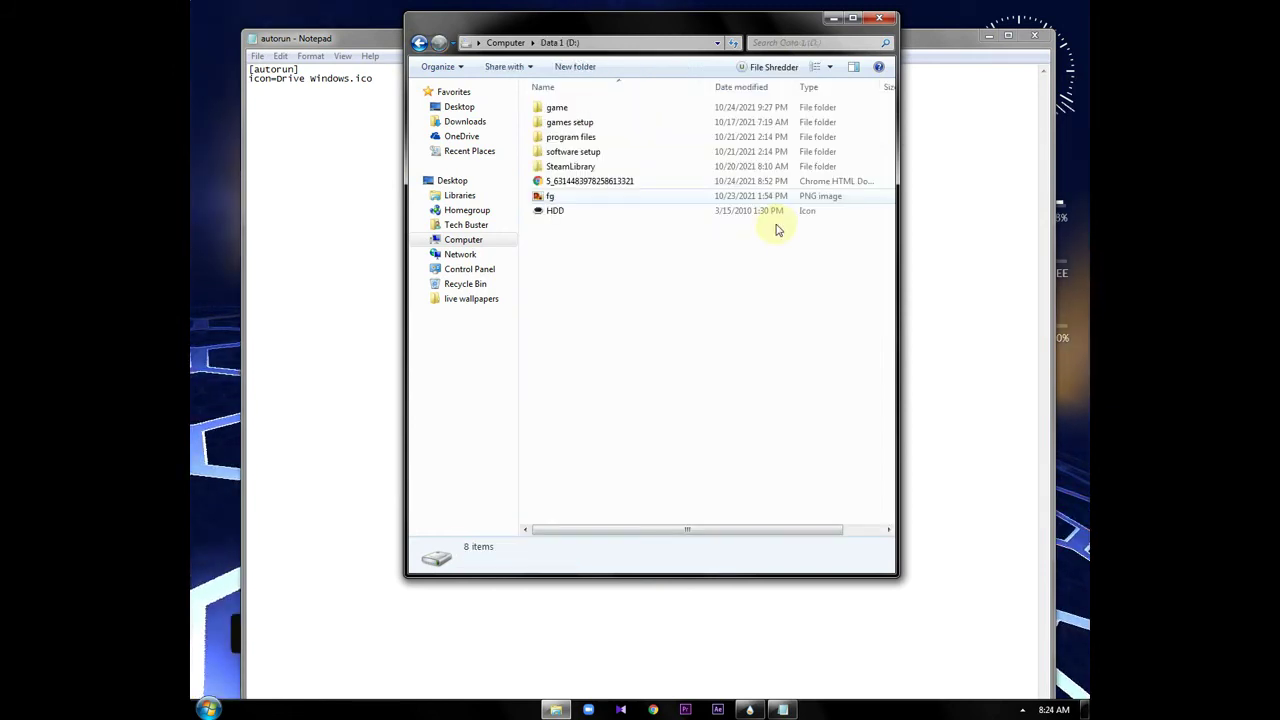
double_click(565, 151)
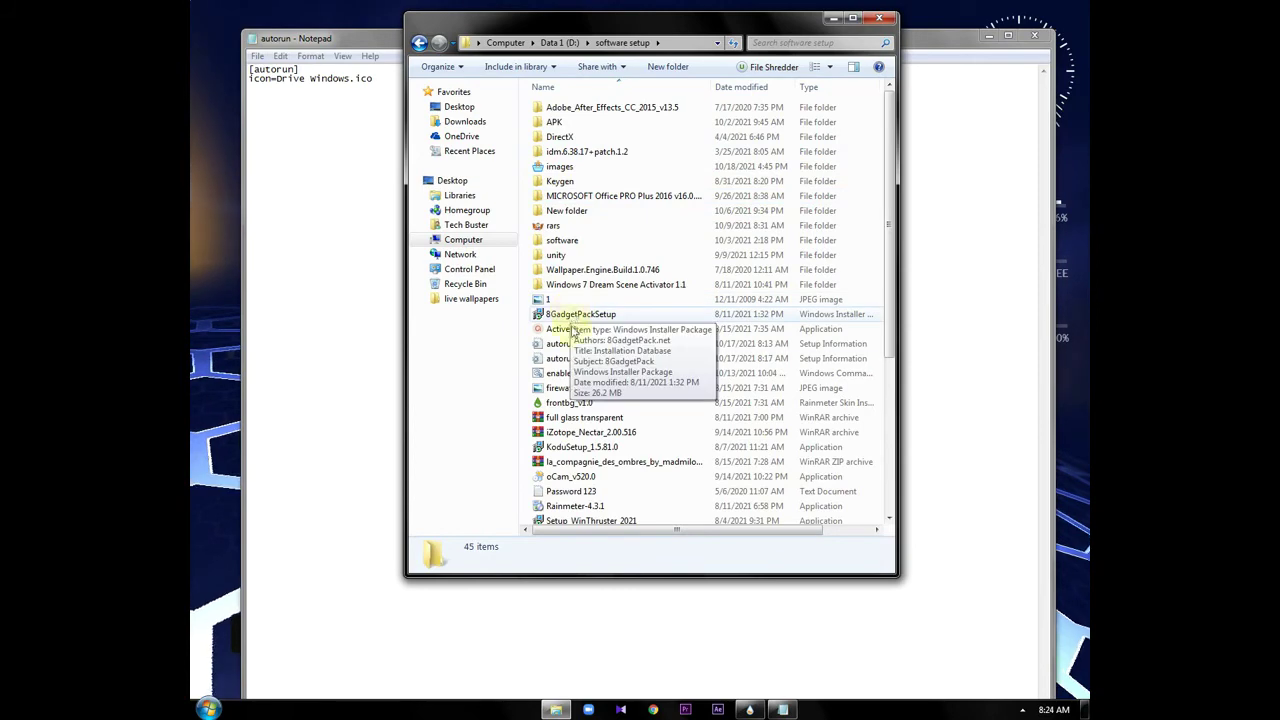
double_click(558, 361)
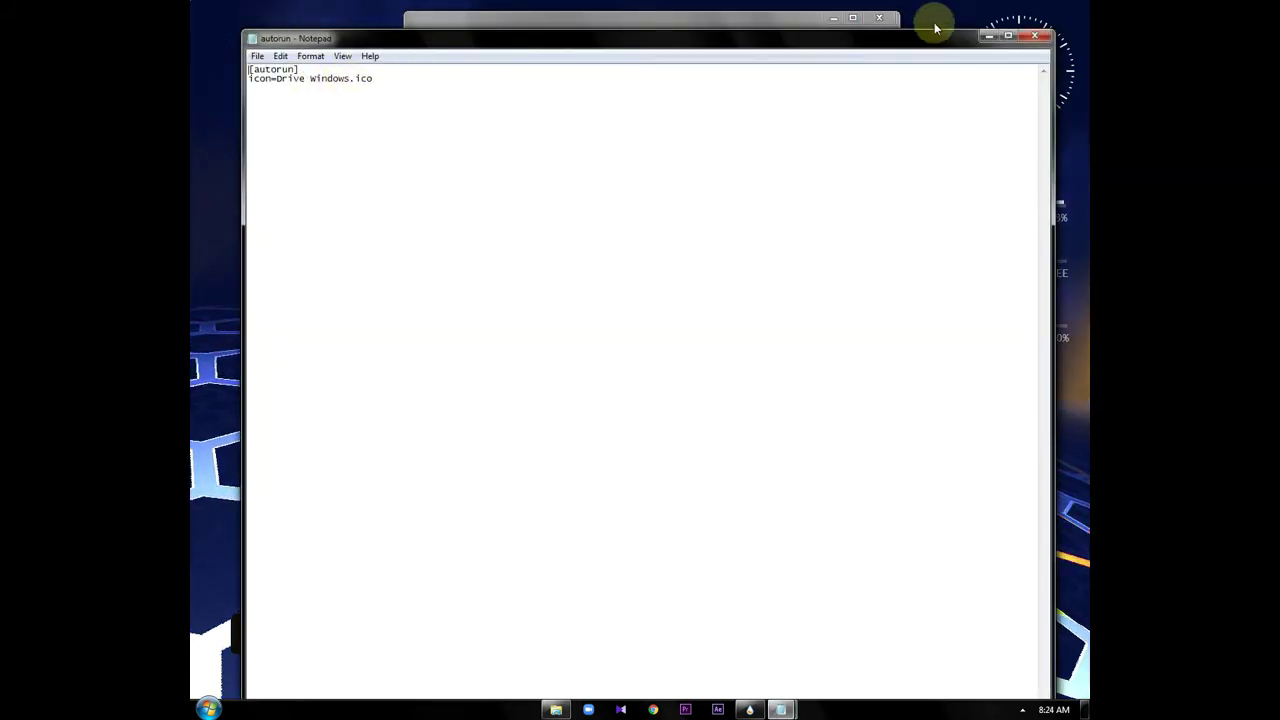
click(640, 20)
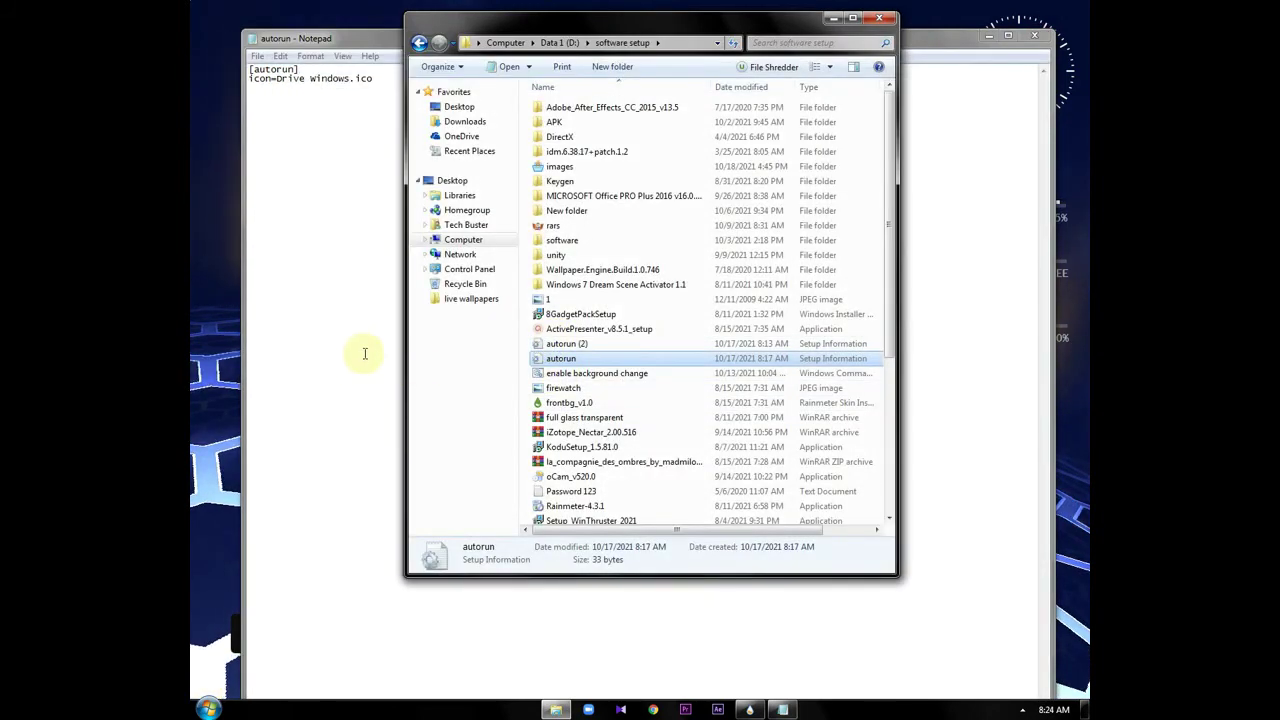
click(419, 42)
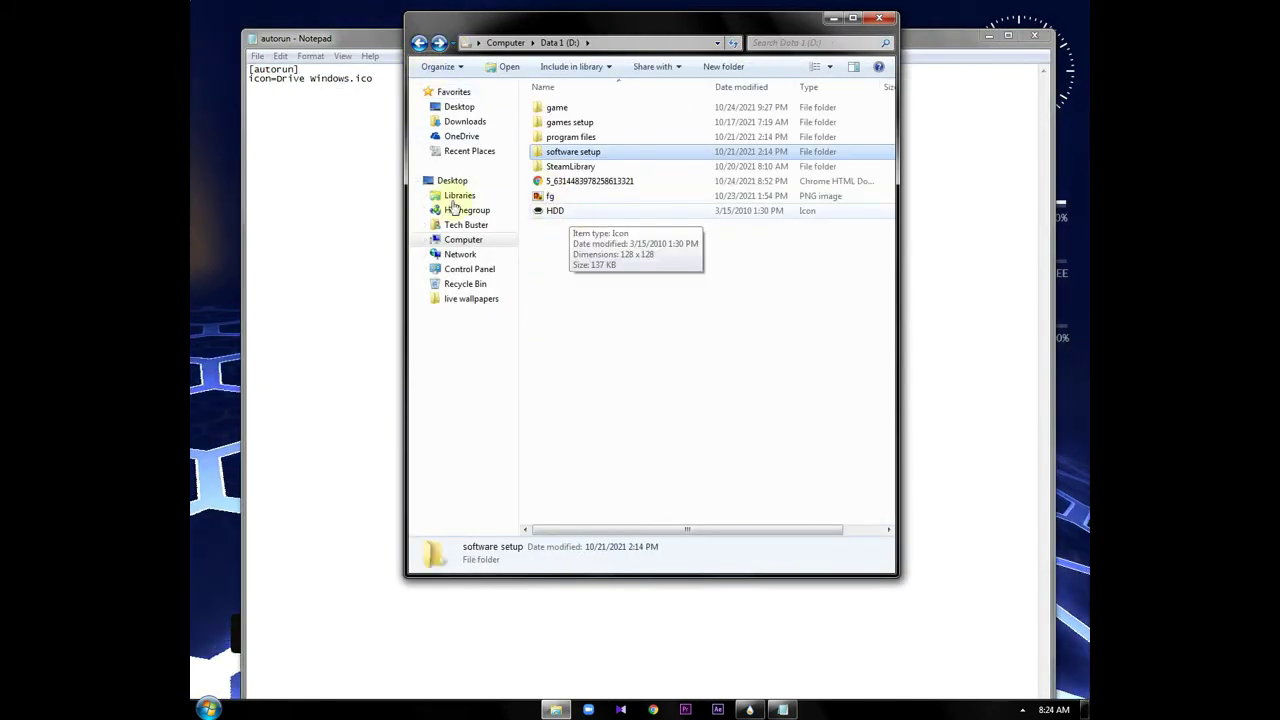
Change the Notepad icon line to icon=HDD.ico and save the document as autorun.inf on Data 1 (D:)
click(316, 98)
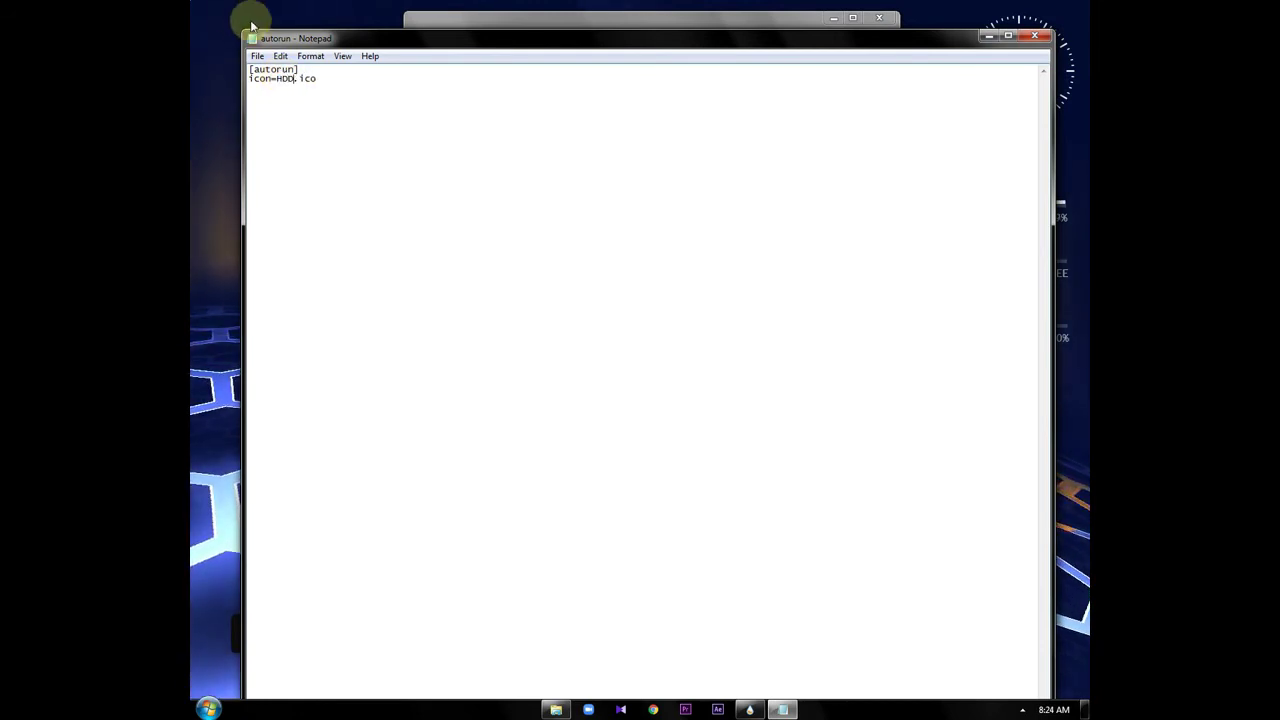
click(257, 56)
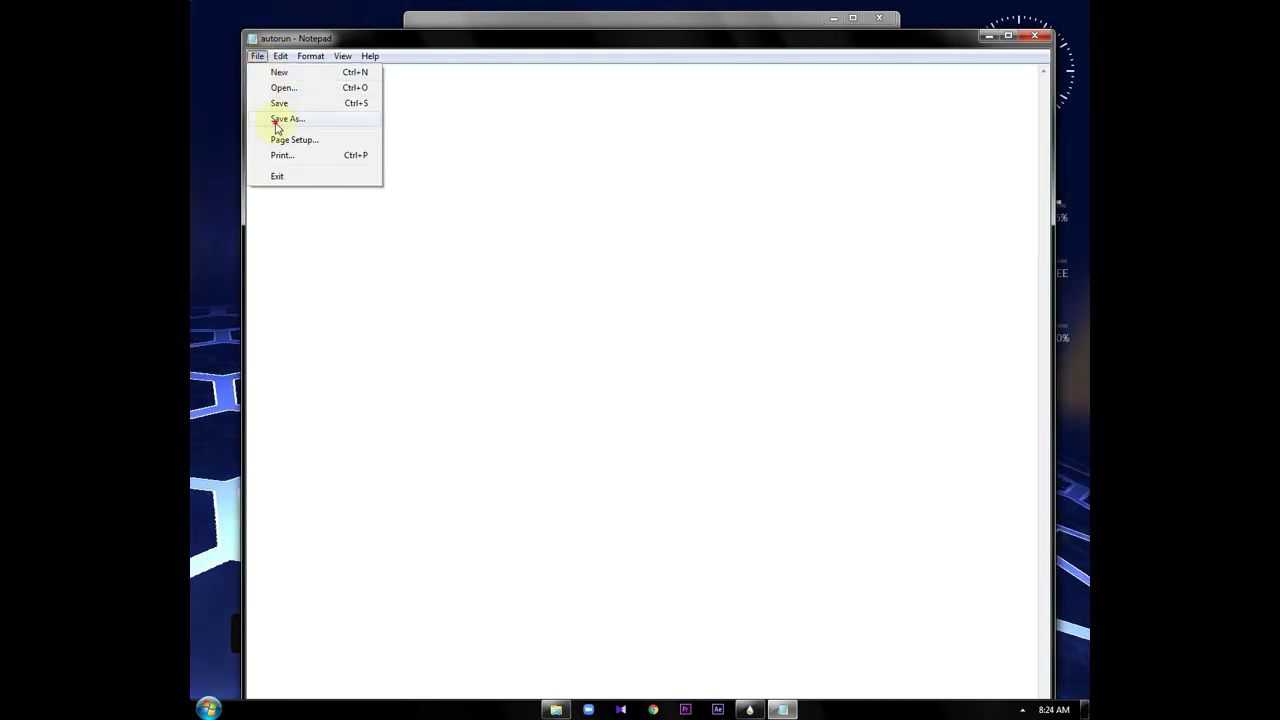
click(277, 122)
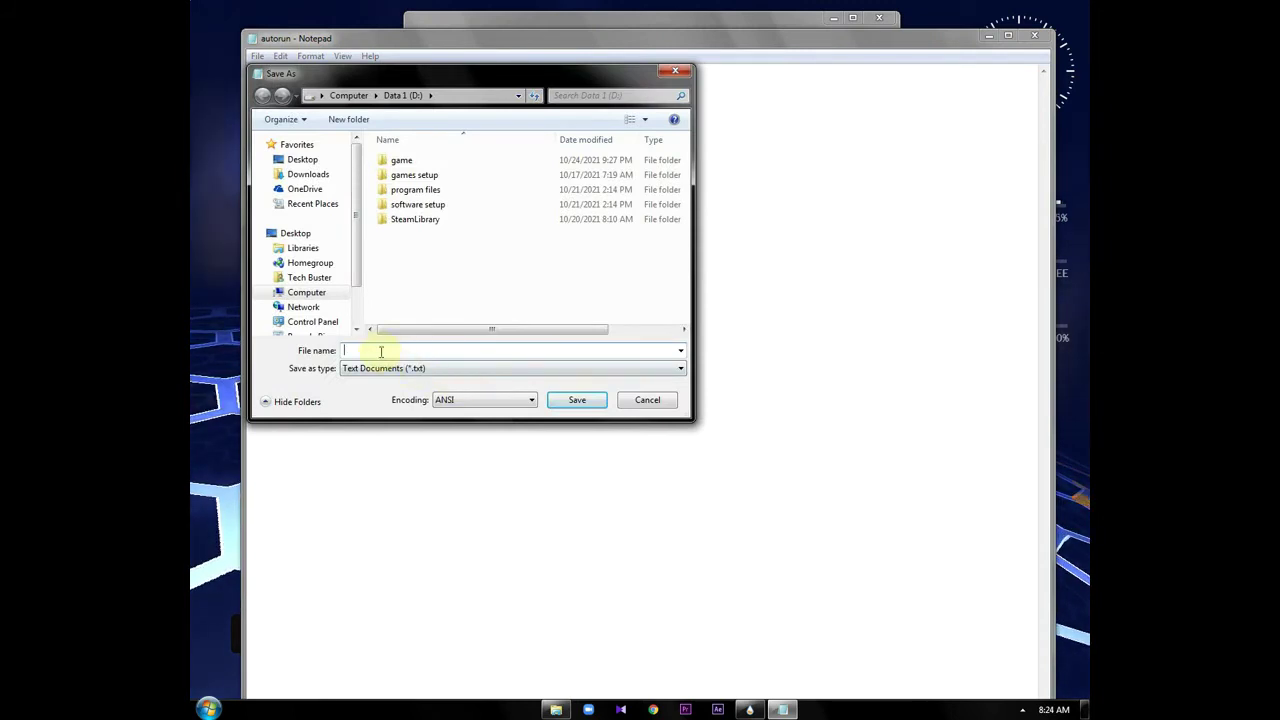
text(autorun.inf)
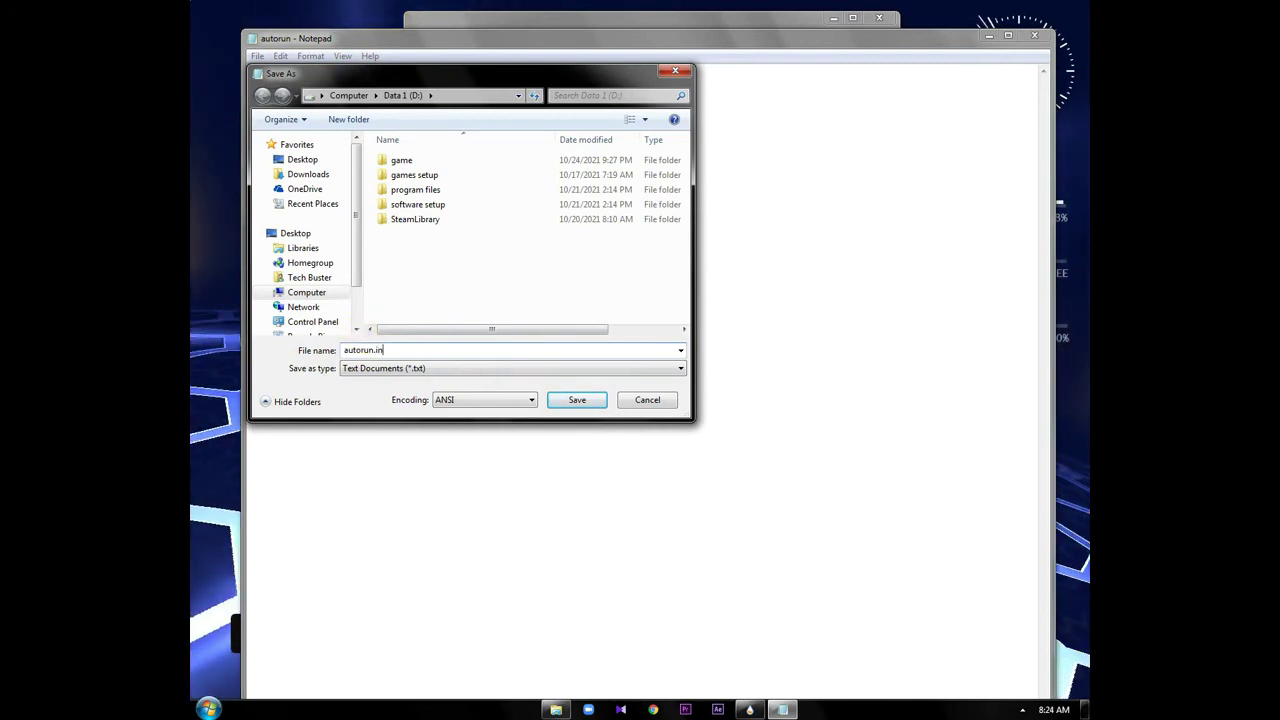
click(568, 401)
Open Data 2 (E:) to find its icon file's name, and change the Notepad icon line to icon=HardDrive.ico
click(508, 22)
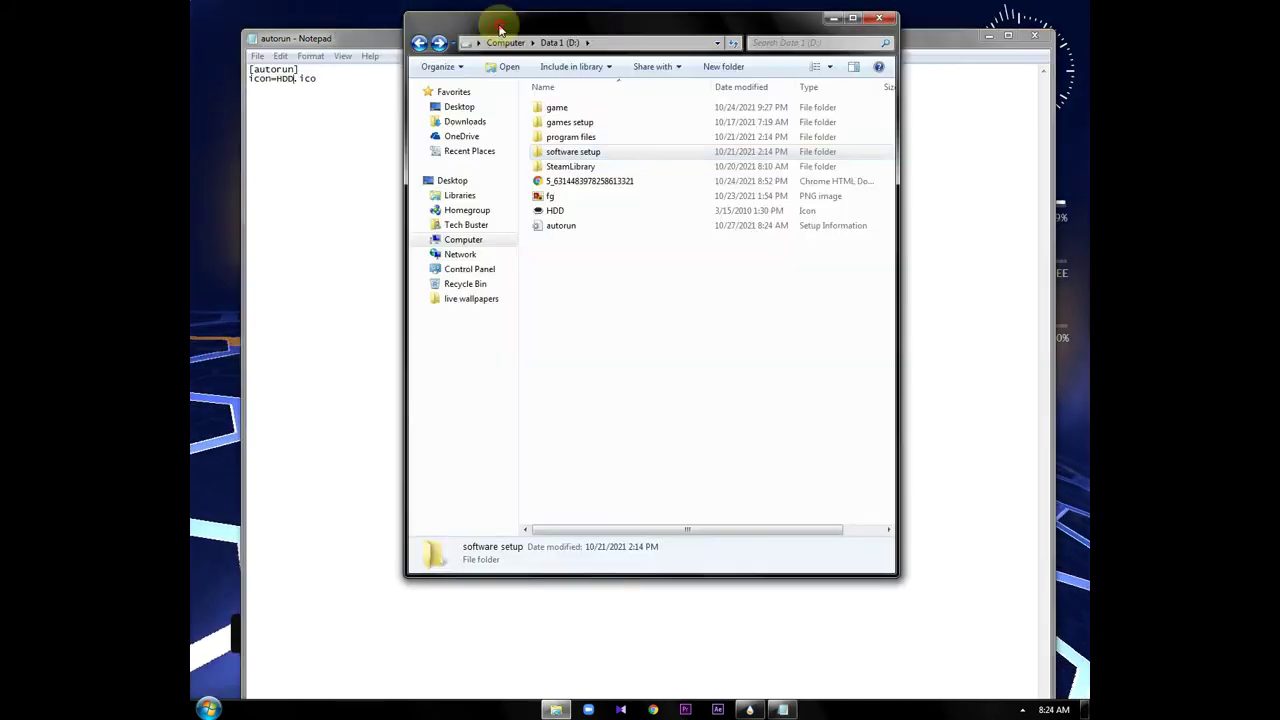
click(418, 44)
double_click(555, 163)
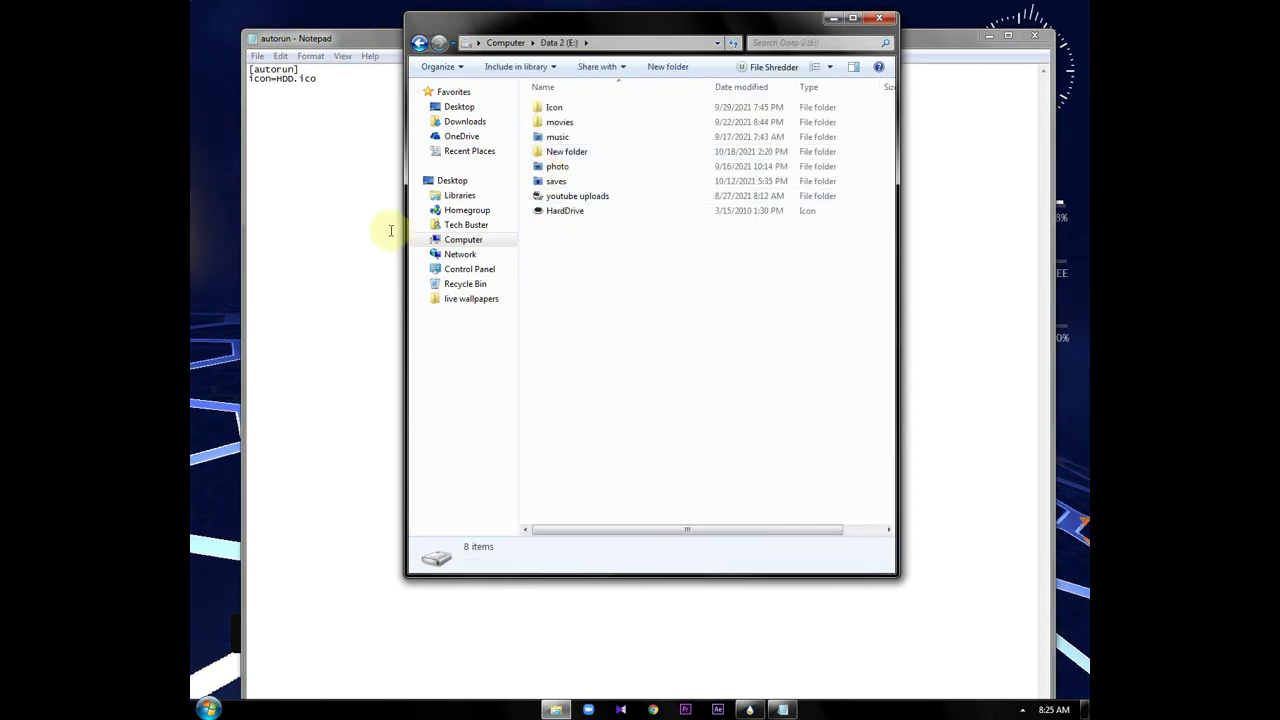
click(357, 205)
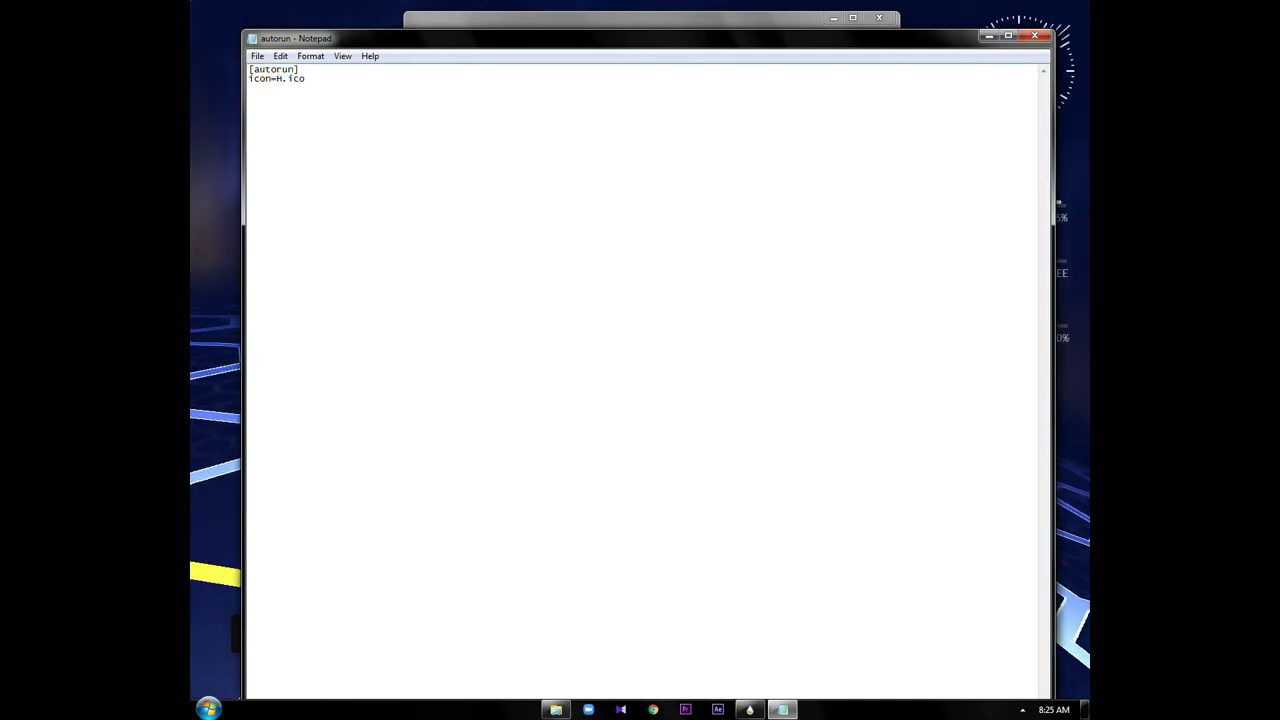
click(308, 102)
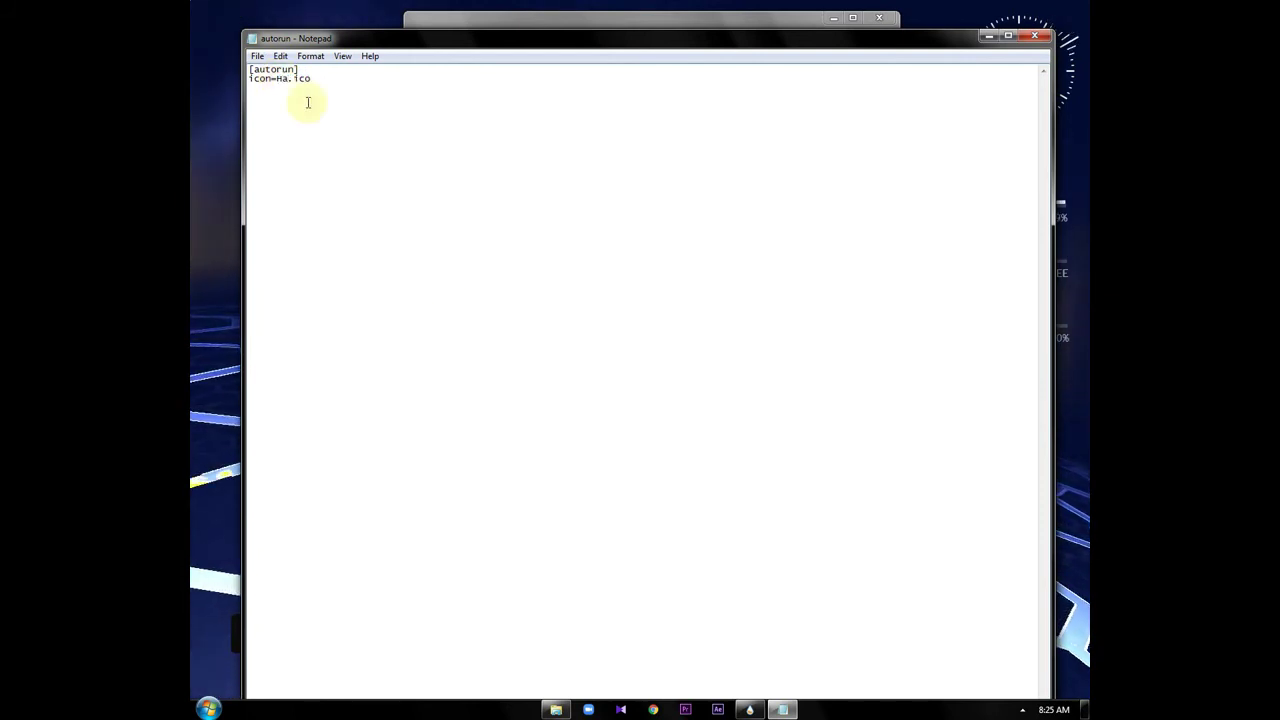
click(556, 709)
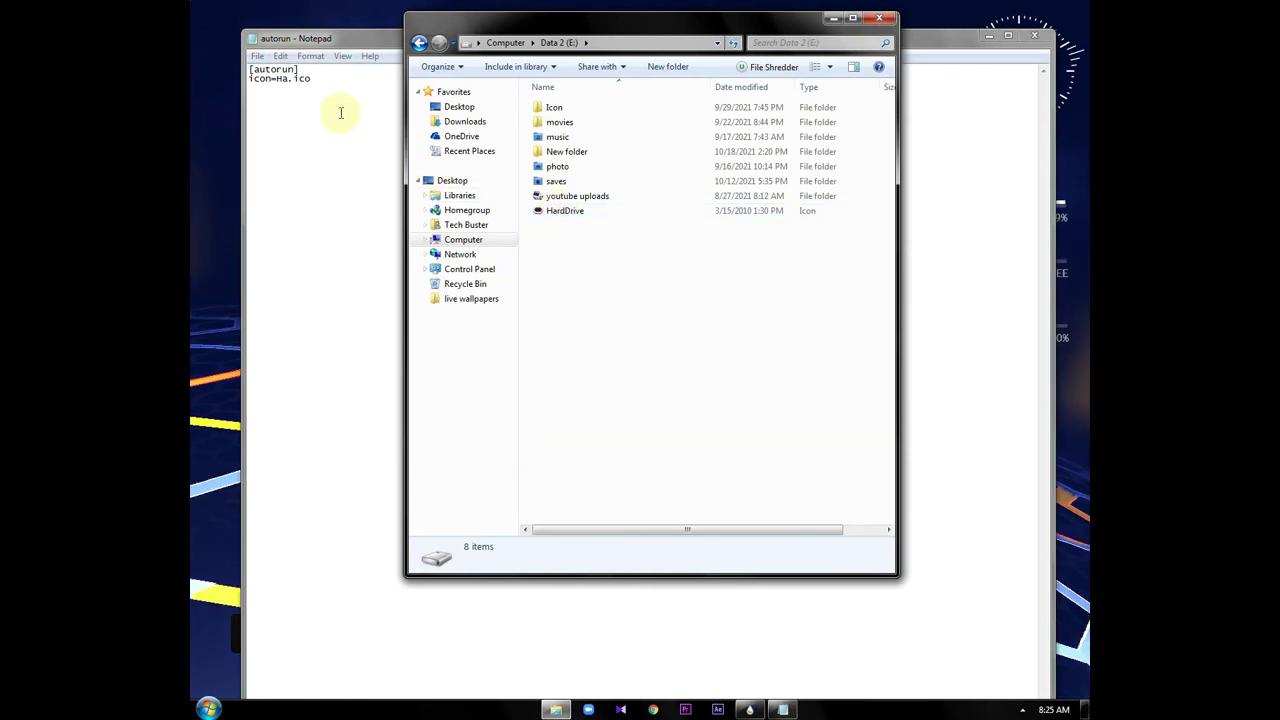
click(368, 233)
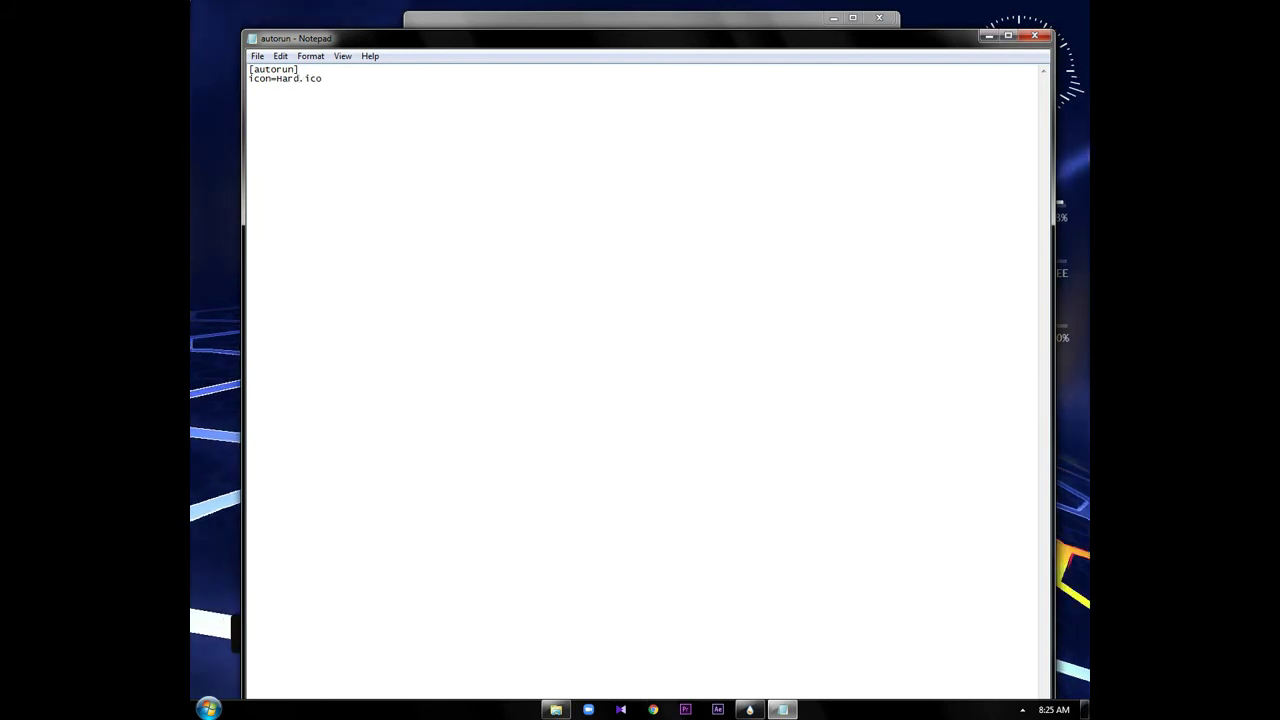
text(Drive)
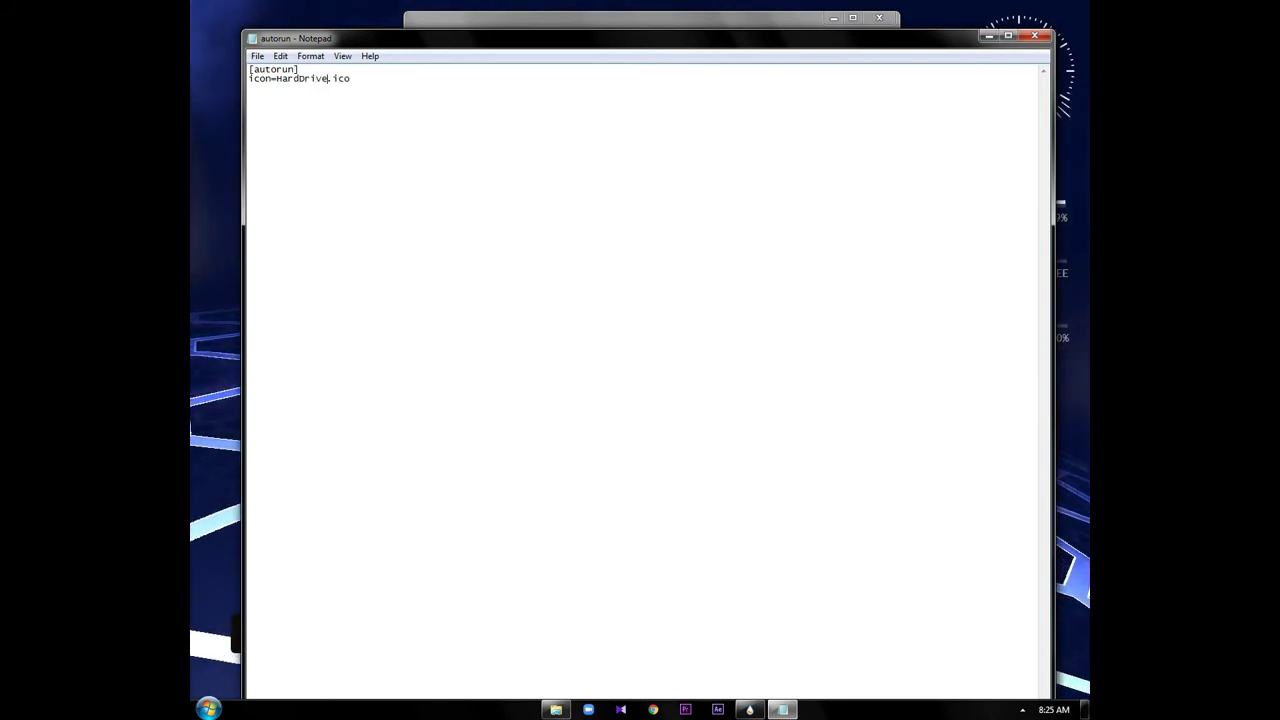
Start saving the edited document as a new file and name it autorun.inf
click(255, 55)
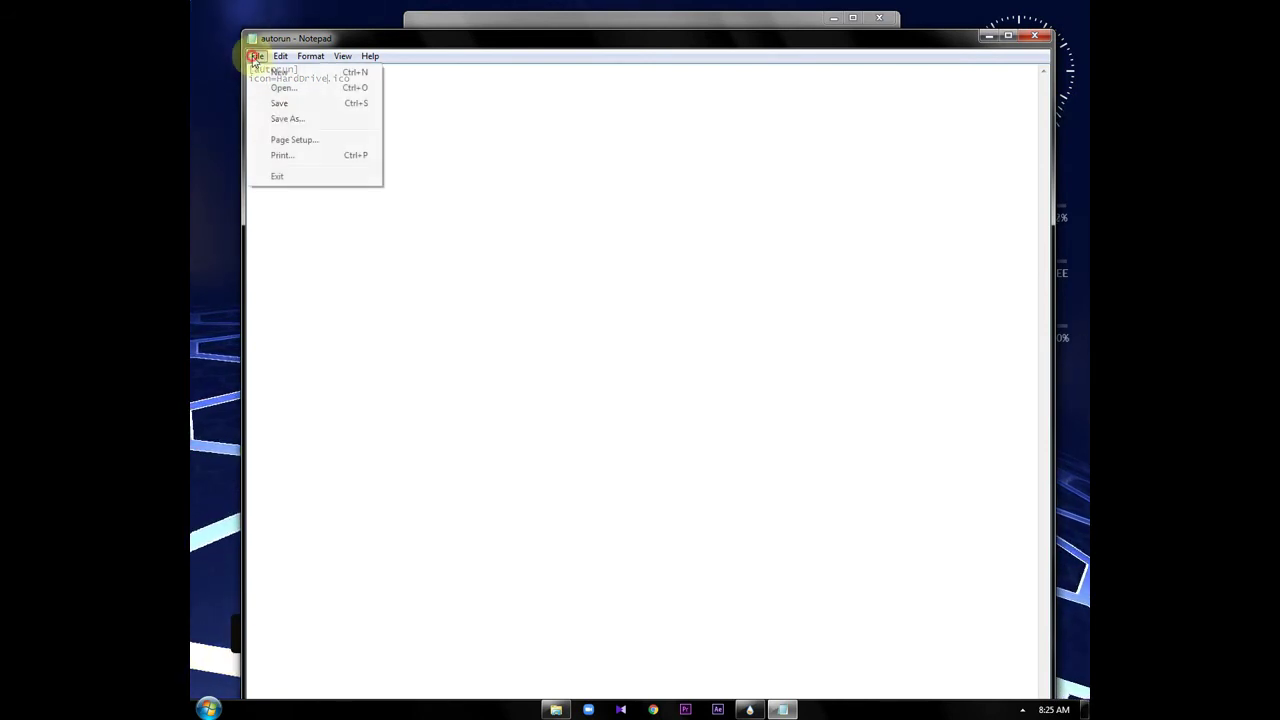
click(288, 118)
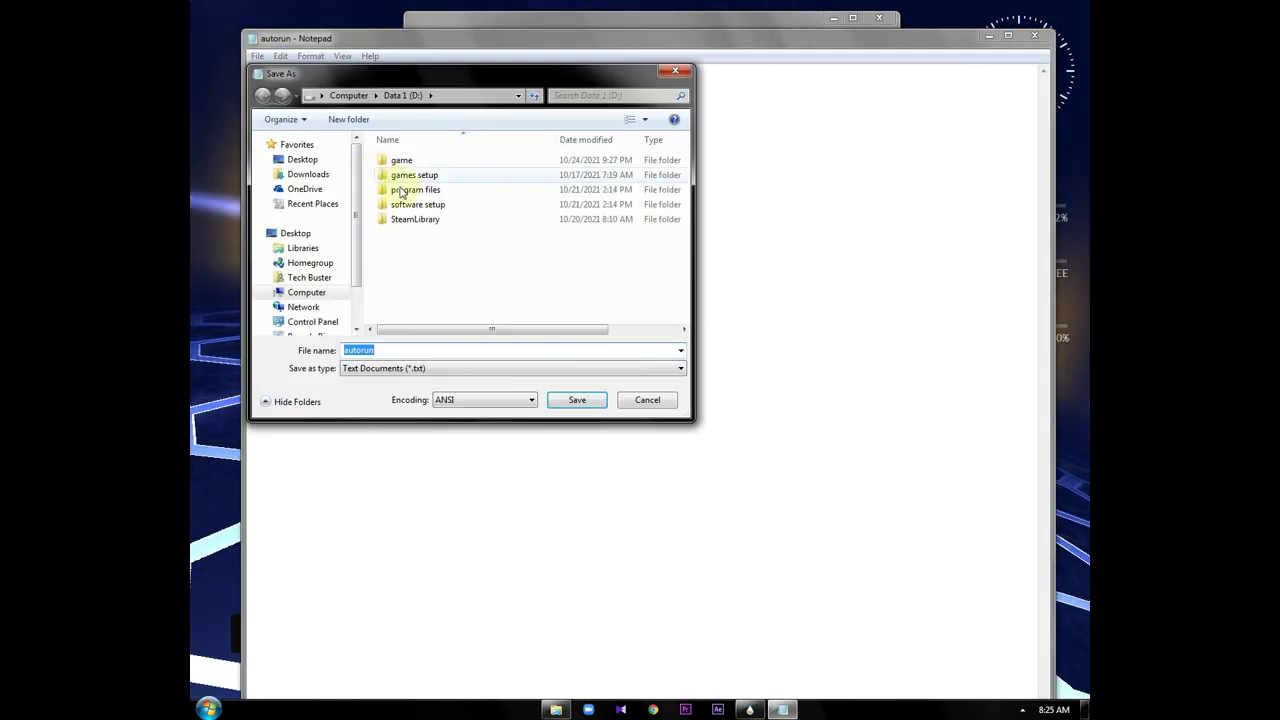
click(413, 367)
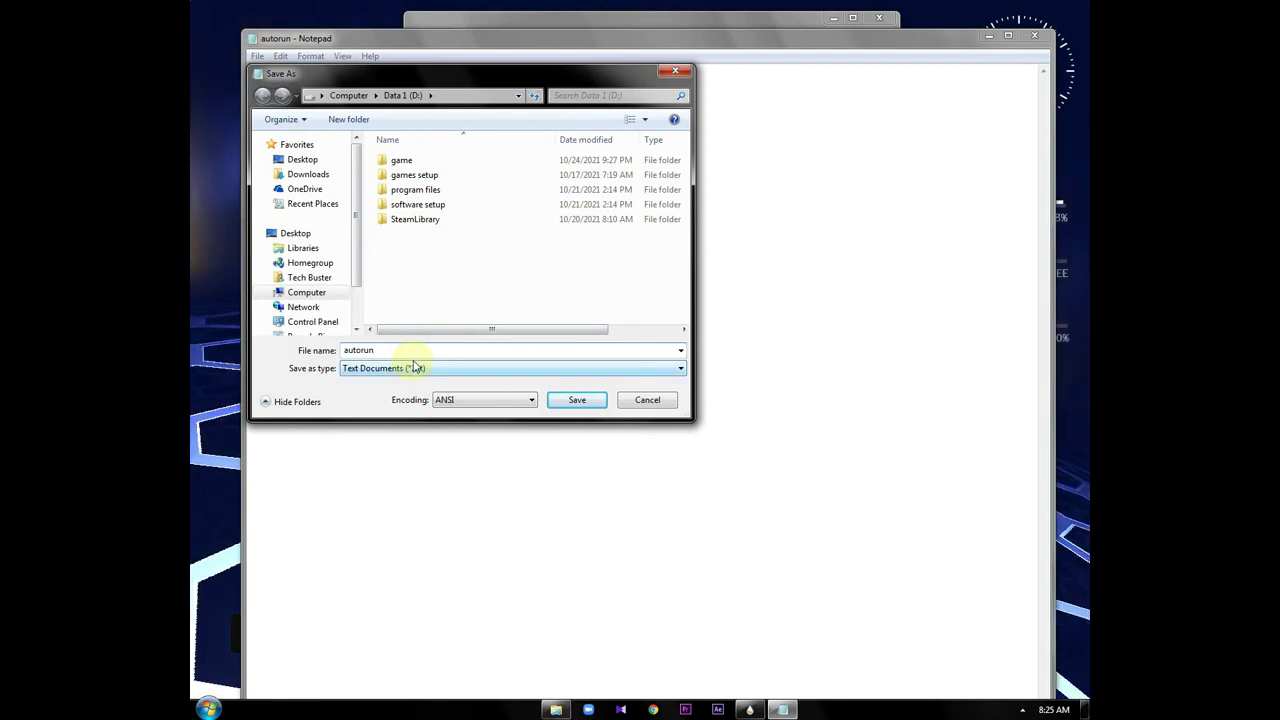
key(shift+Tab)
key(End)
text(.n)
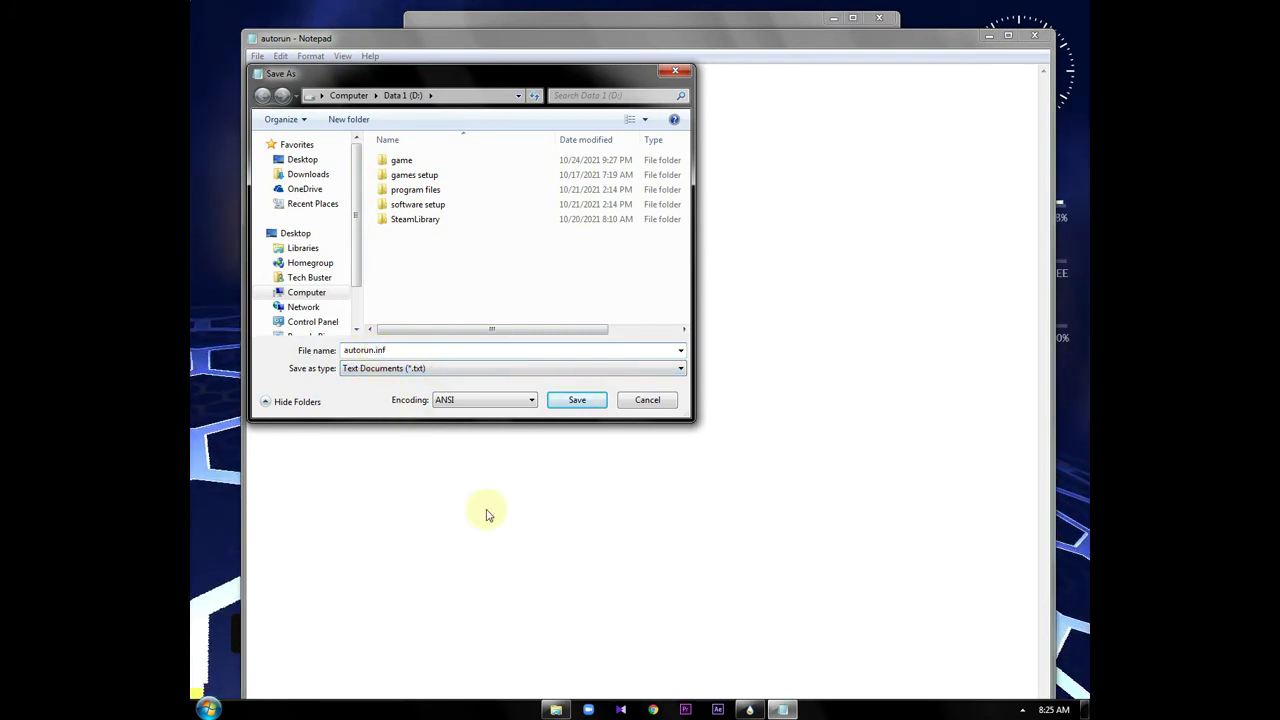
Save the document as autorun.inf on Data 2 (E:) without replacing the file on Data 1 (D:), and close Notepad
click(567, 401)
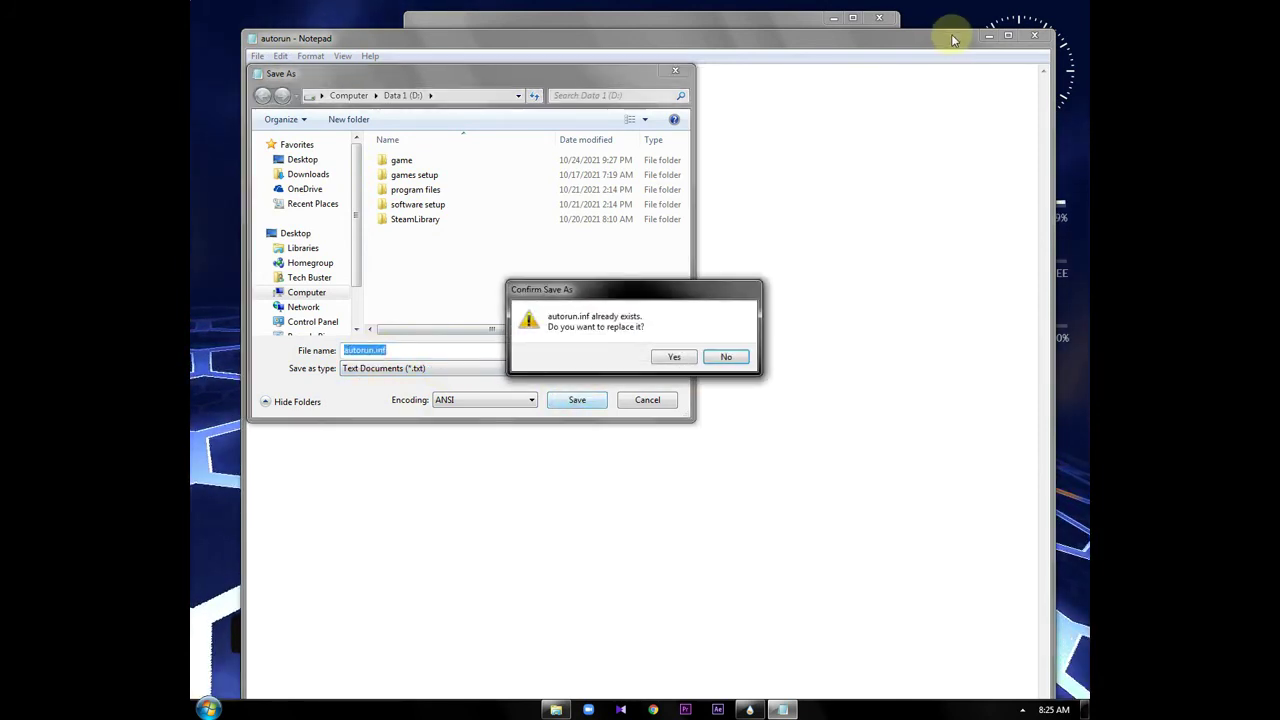
click(719, 361)
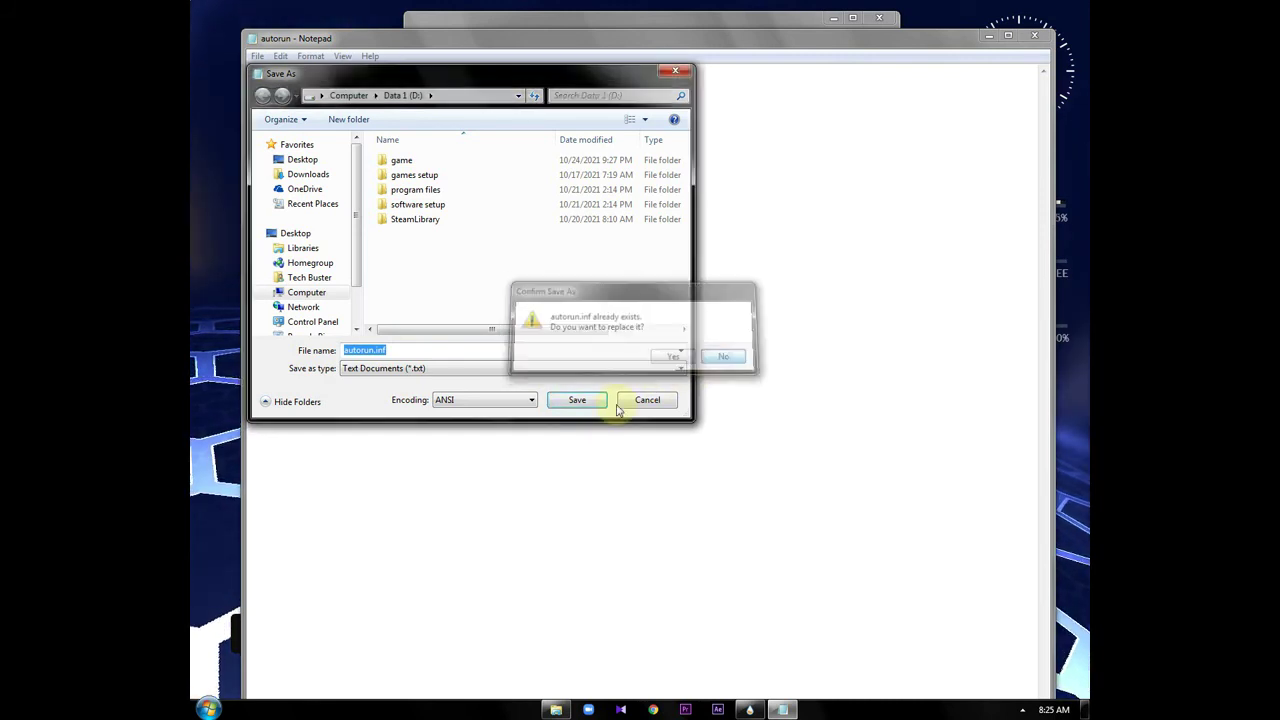
click(300, 292)
double_click(440, 243)
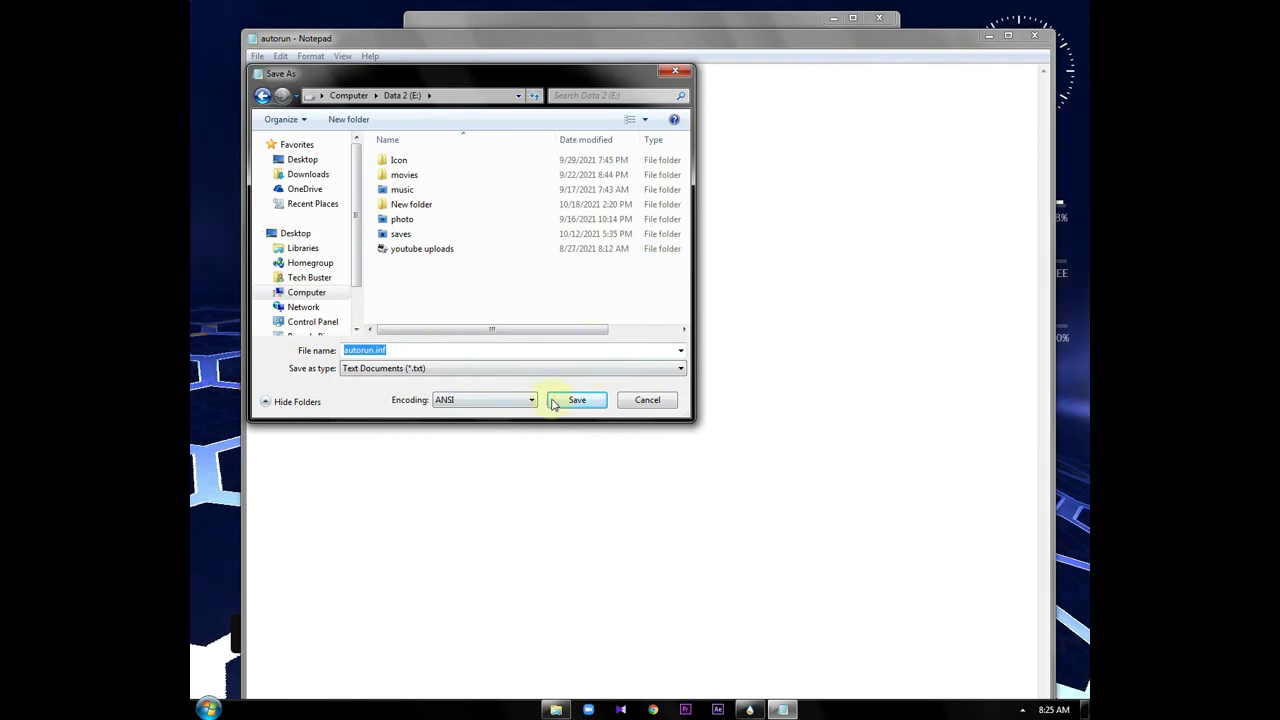
click(576, 401)
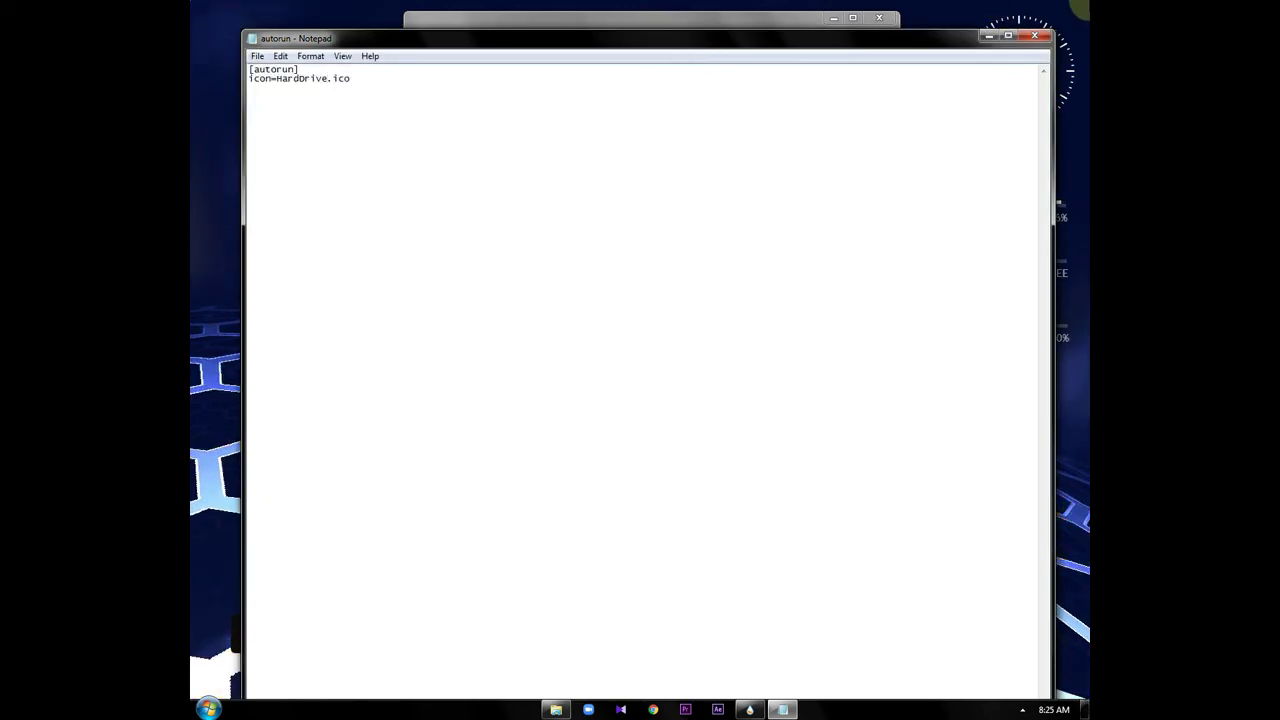
click(1034, 35)
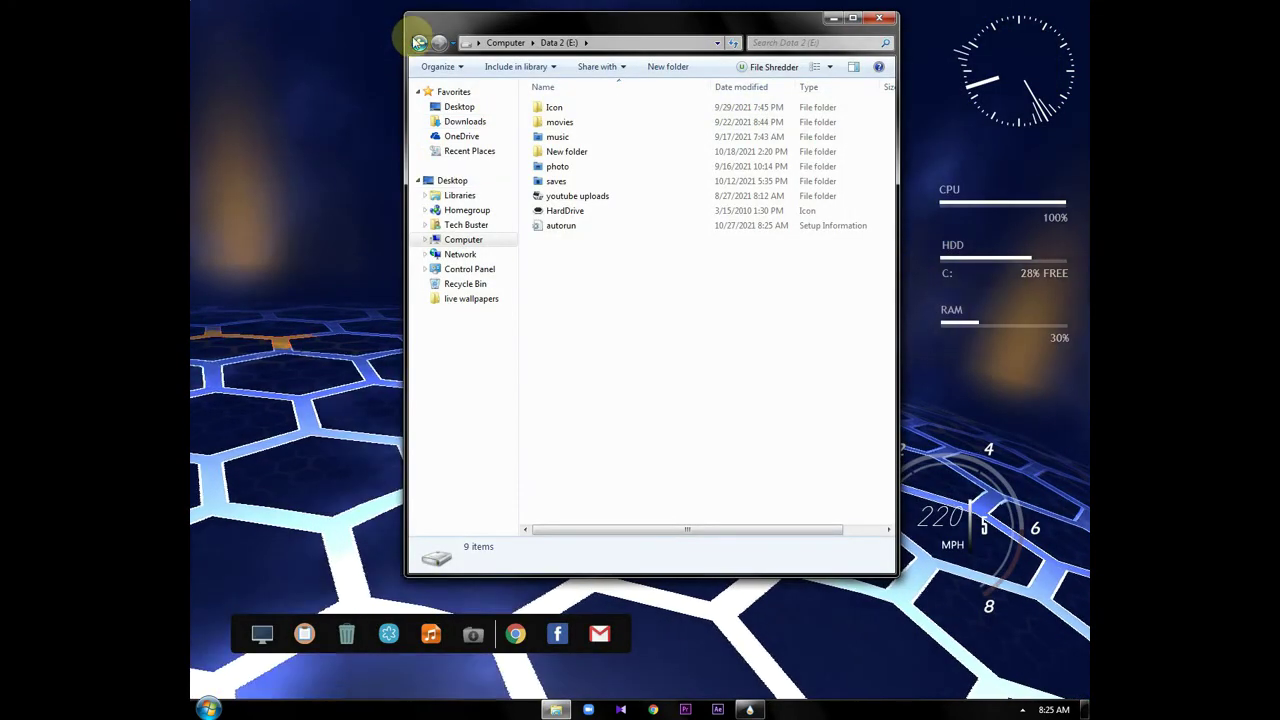
click(419, 42)
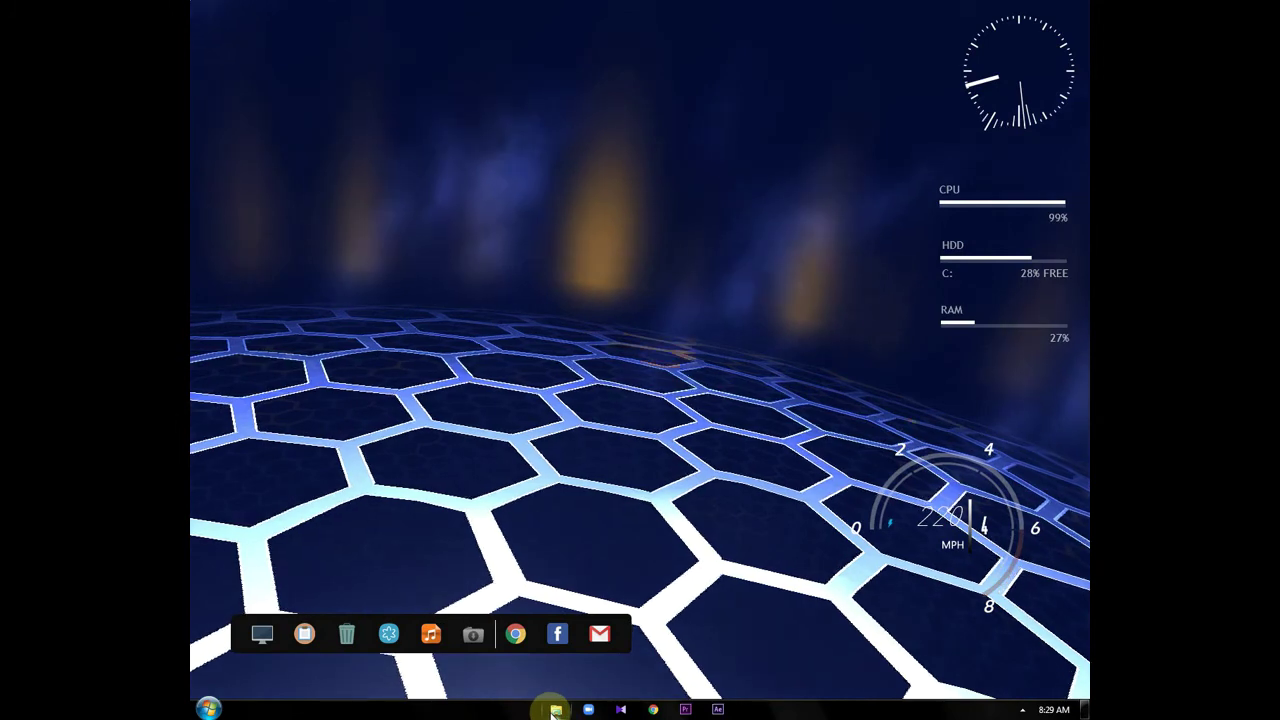
Open Computer and show the drives as Extra Large Icons to inspect the custom icons of C:, D: and E:
click(262, 634)
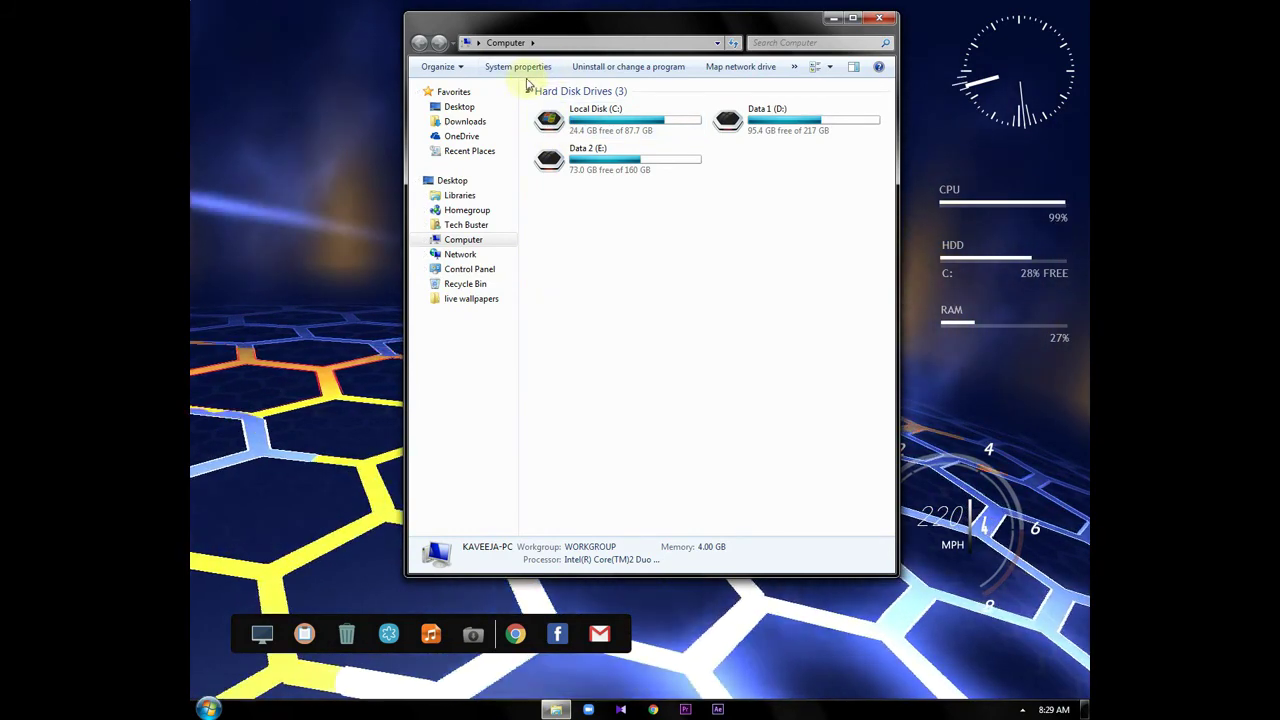
click(829, 67)
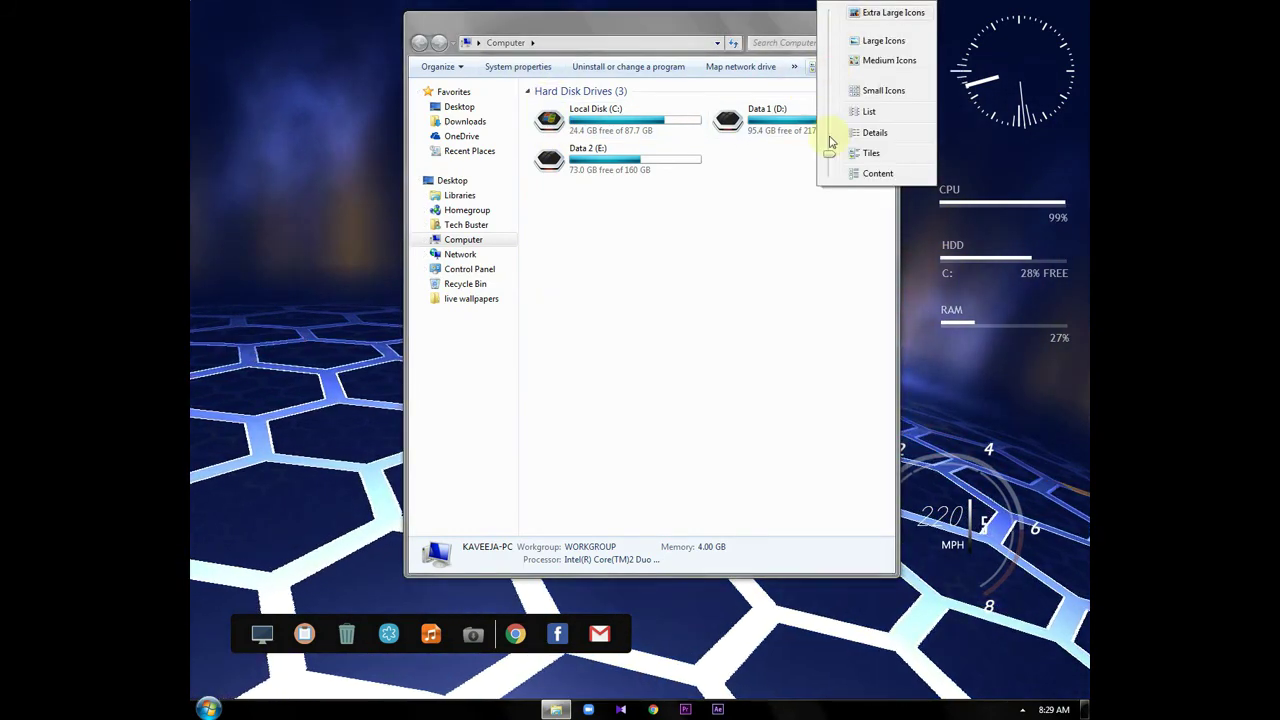
click(843, 12)
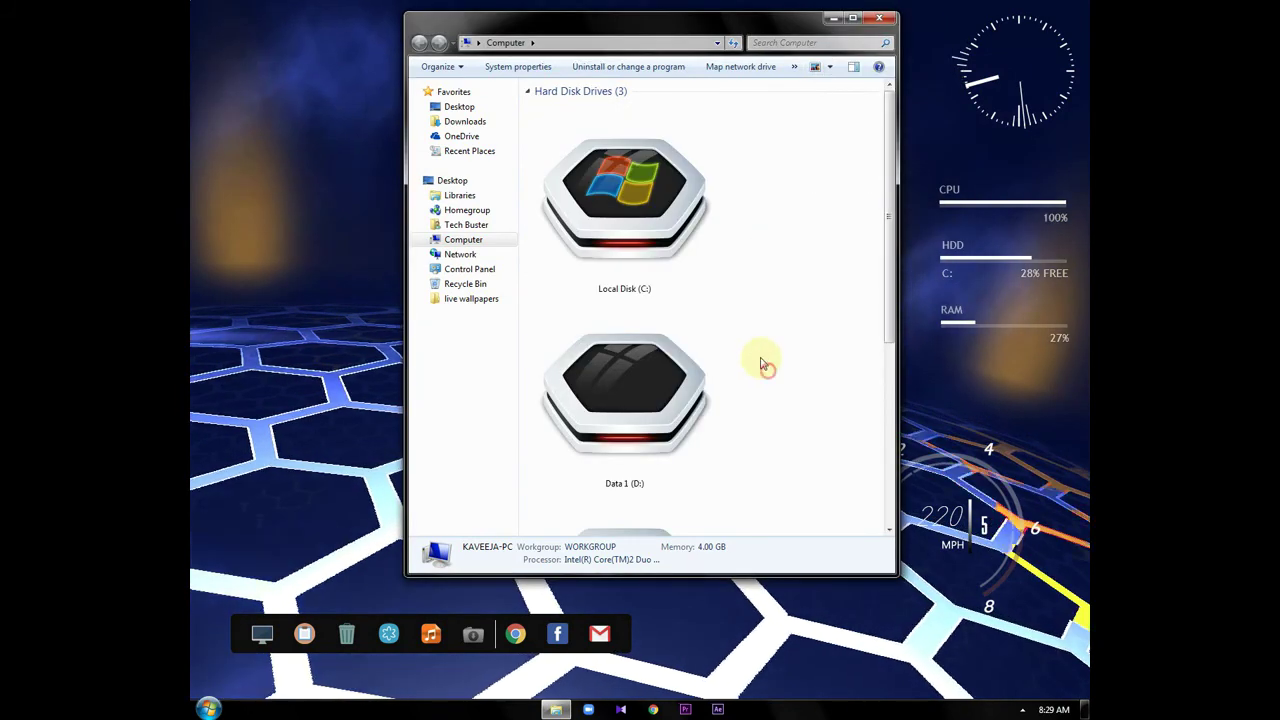
drag(889, 214, 814, 57)
Switch the drive view in Computer back to Tiles
click(815, 66)
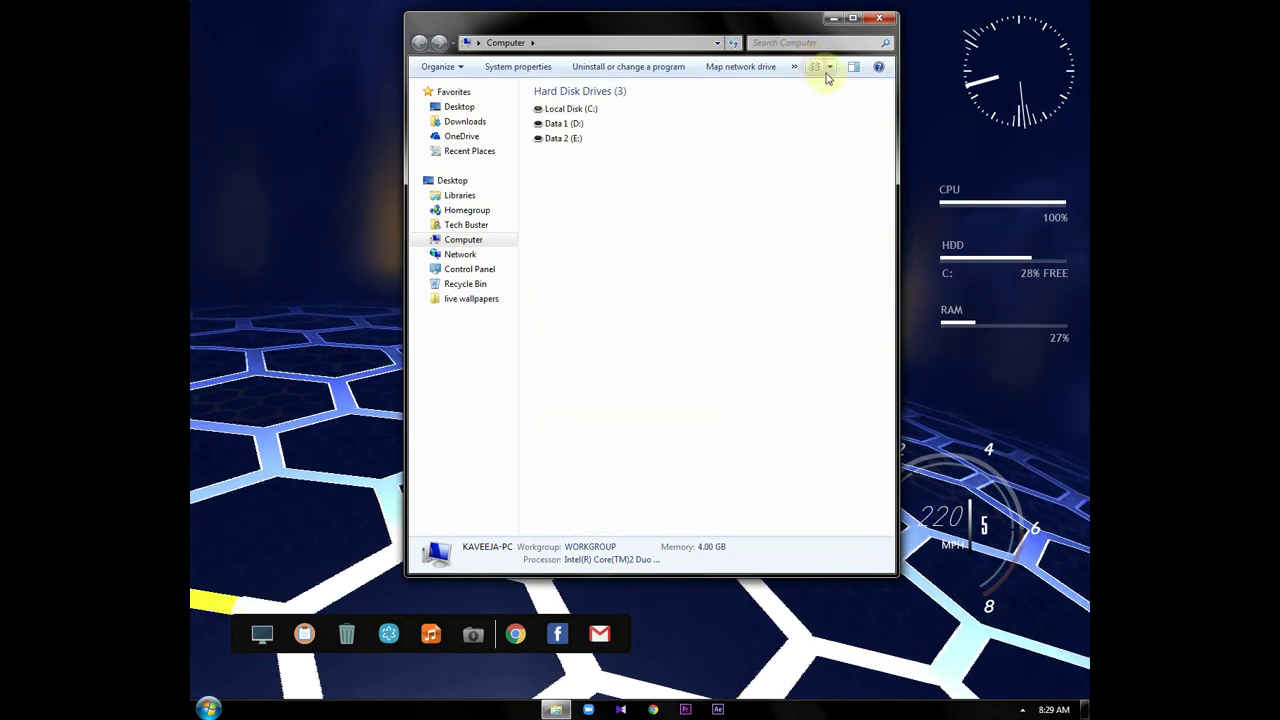
click(815, 66)
click(815, 66)
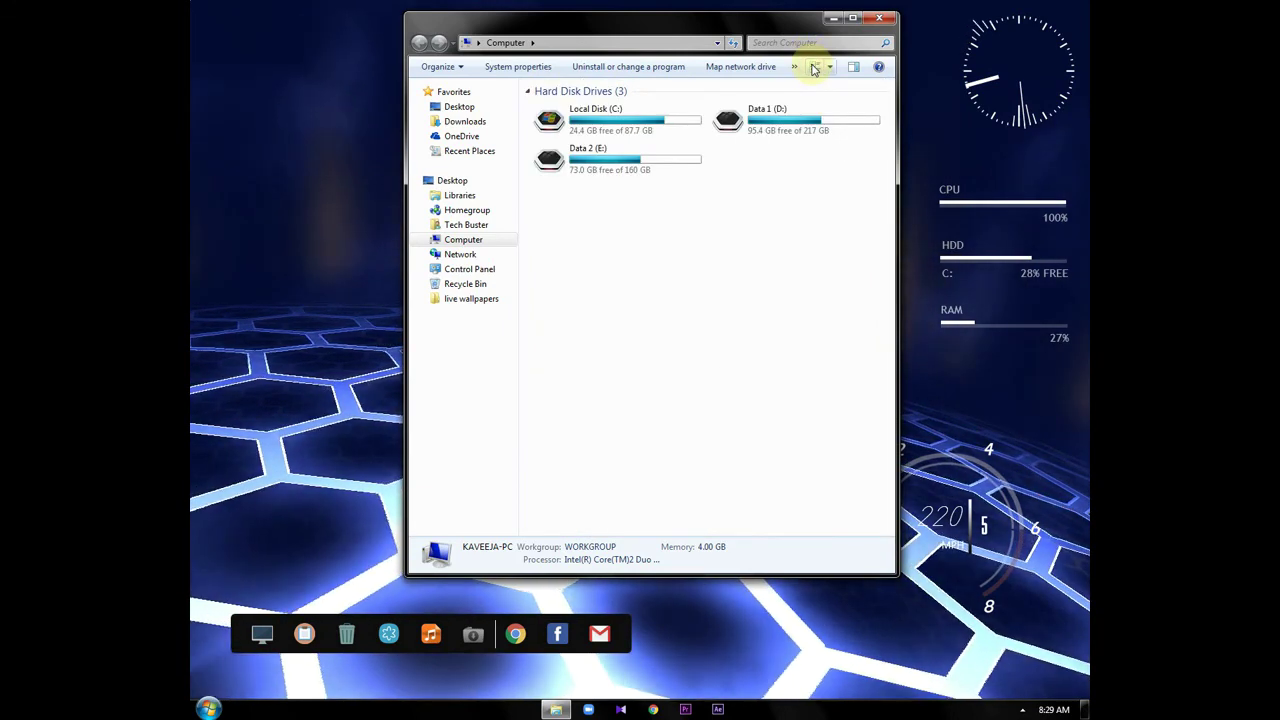